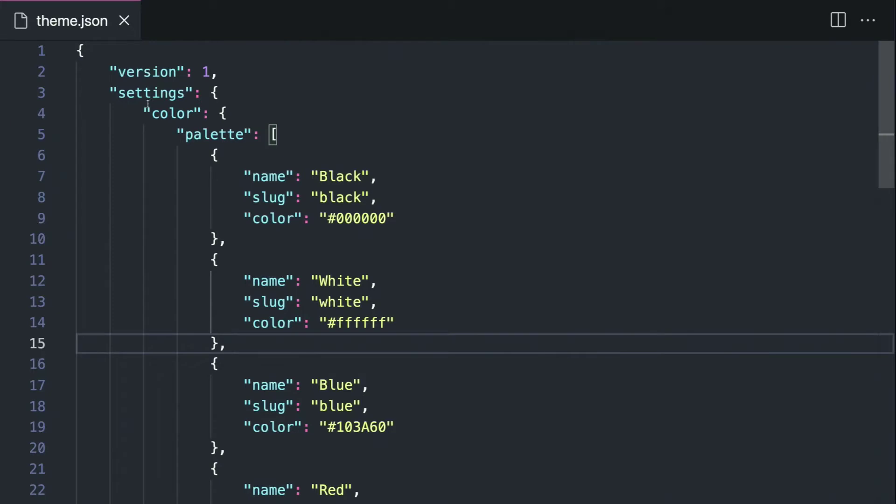
Examine the palette entries under the color settings in theme.json, from Black to Grey, with their names, slugs and color values.
{"action": "scroll", "coordinate": [145, 104], "scroll_direction": "down", "scroll_amount": 3}
{"action": "scroll", "coordinate": [147, 104], "scroll_direction": "up", "scroll_amount": 3}
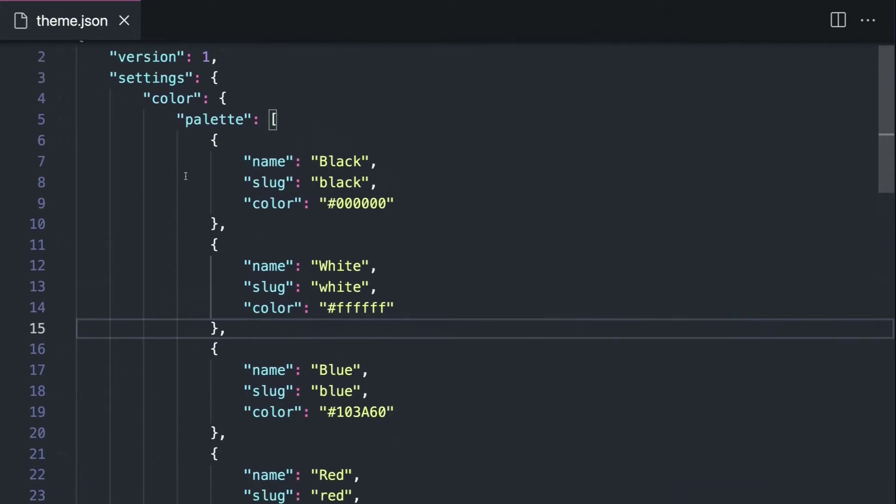
{"action": "scroll", "coordinate": [192, 106], "scroll_direction": "up", "scroll_amount": 1}
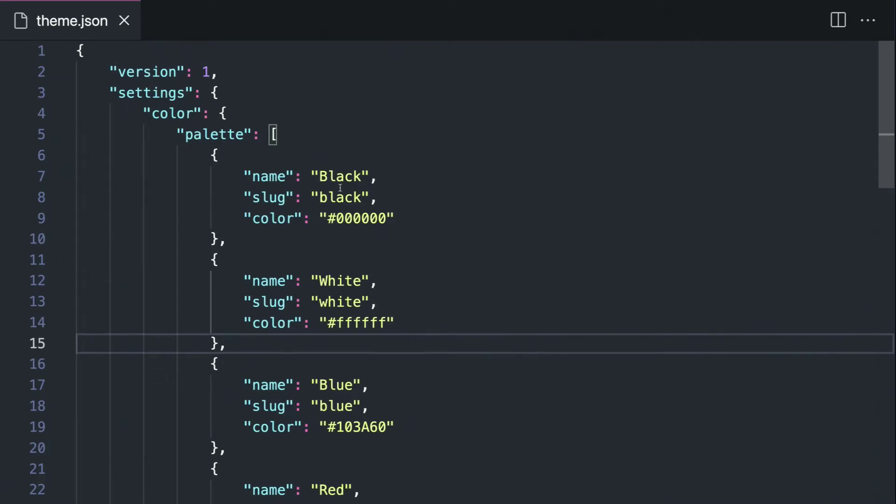
{"action": "scroll", "coordinate": [336, 189], "scroll_direction": "down", "scroll_amount": 1}
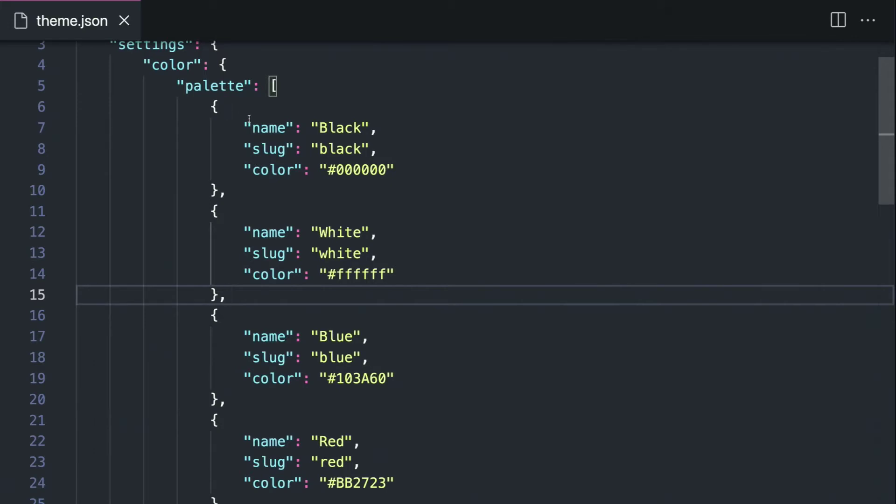
{"action": "scroll", "coordinate": [291, 158], "scroll_direction": "down", "scroll_amount": 2}
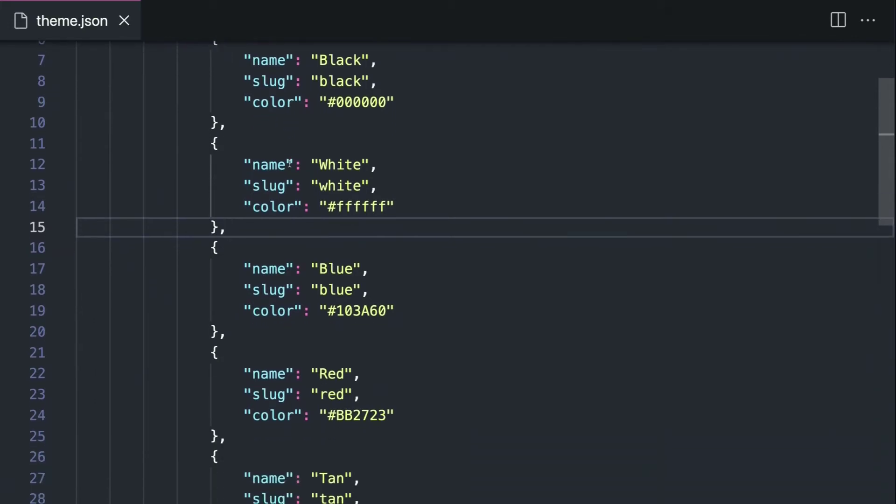
{"action": "scroll", "coordinate": [289, 163], "scroll_direction": "down", "scroll_amount": 3}
{"action": "scroll", "coordinate": [283, 207], "scroll_direction": "up", "scroll_amount": 3}
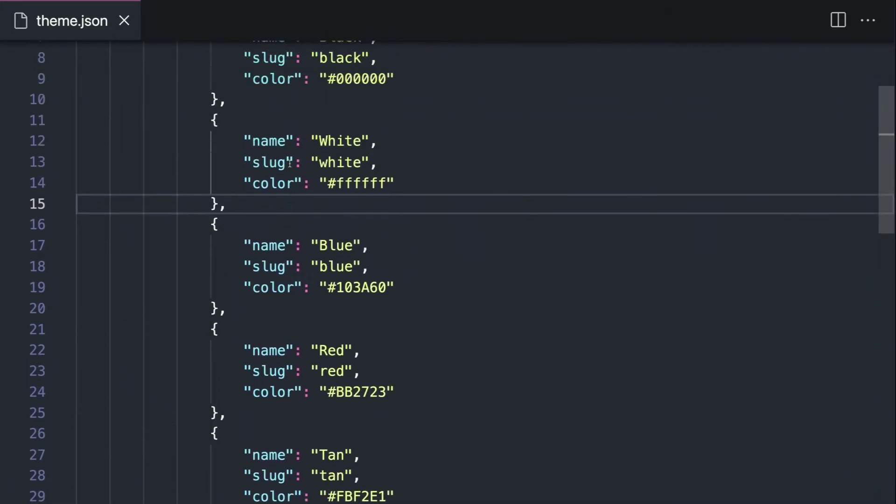
{"action": "scroll", "coordinate": [294, 358], "scroll_direction": "down", "scroll_amount": 5}
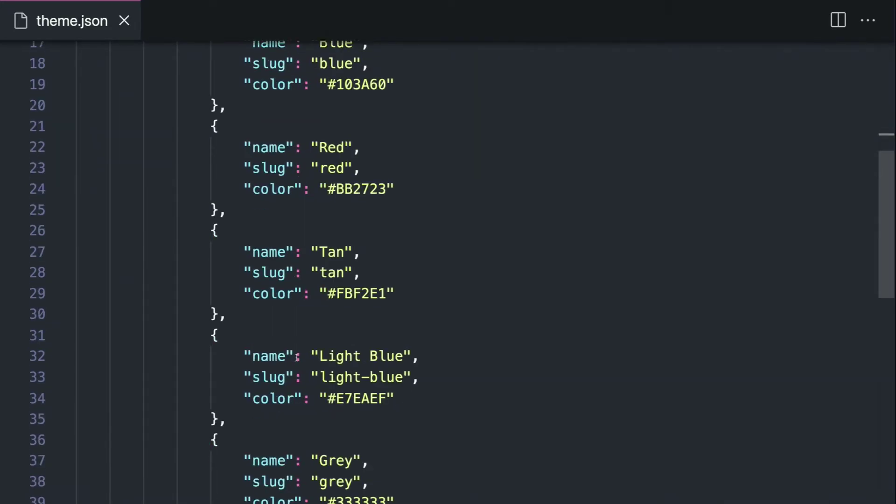
{"action": "scroll", "coordinate": [296, 357], "scroll_direction": "down", "scroll_amount": 1}
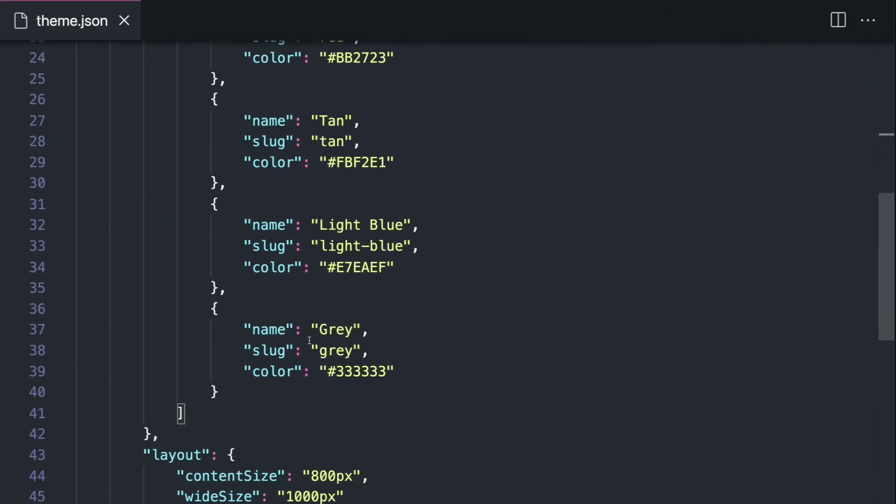
{"action": "scroll", "coordinate": [327, 219], "scroll_direction": "up", "scroll_amount": 7}
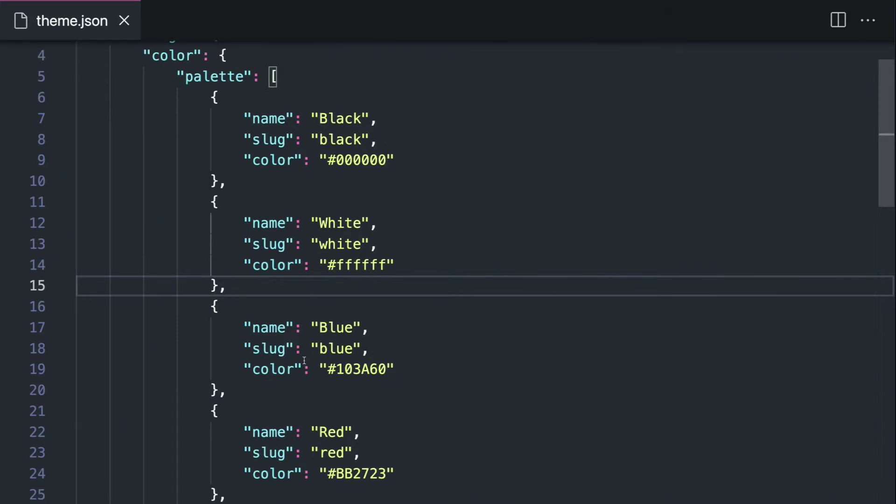
Compare how the name and the slug of the Light Blue palette entry are written.
{"action": "scroll", "coordinate": [304, 361], "scroll_direction": "down", "scroll_amount": 1}
{"action": "scroll", "coordinate": [304, 361], "scroll_direction": "down", "scroll_amount": 2}
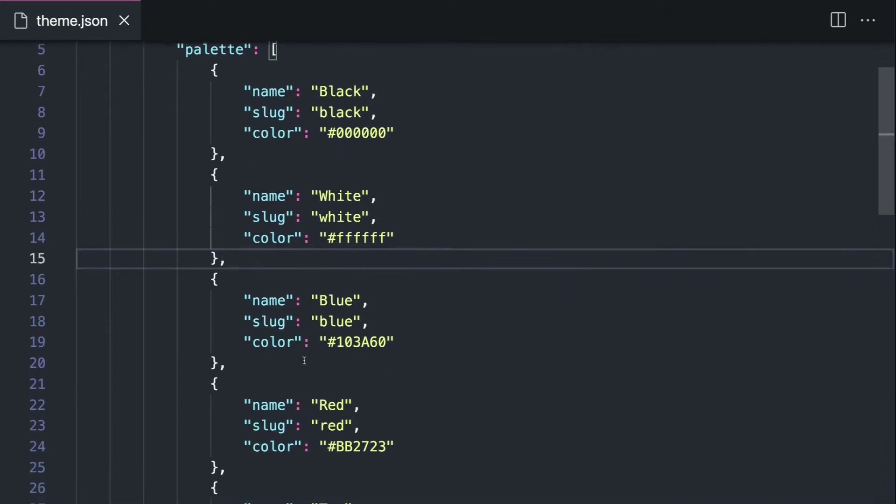
{"action": "scroll", "coordinate": [304, 361], "scroll_direction": "down", "scroll_amount": 7}
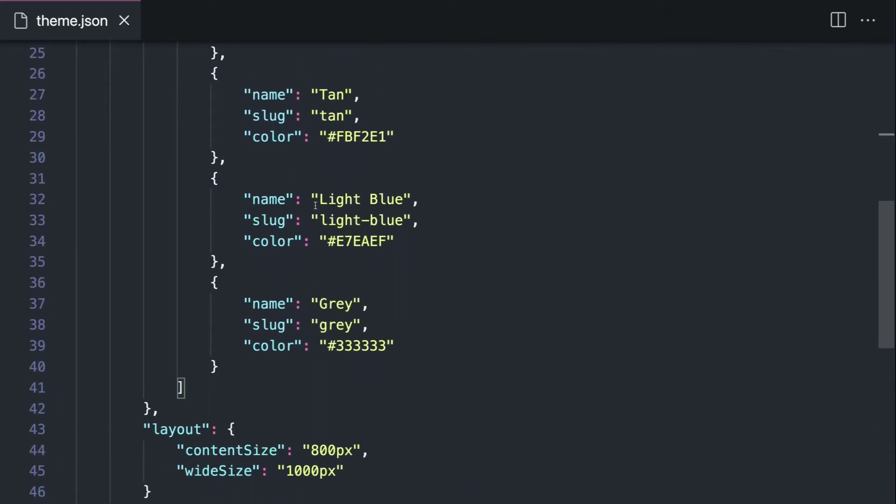
{"action": "left_click_drag", "start_coordinate": [317, 200], "coordinate": [400, 196]}
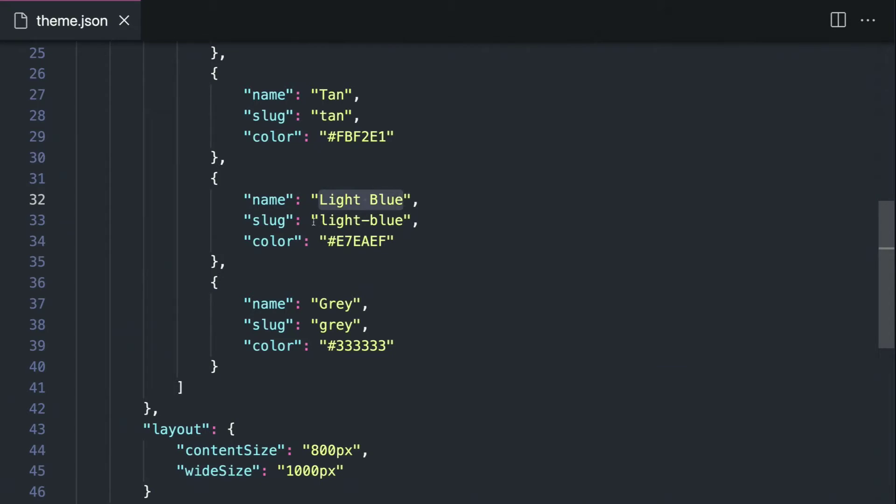
{"action": "left_click_drag", "start_coordinate": [320, 221], "coordinate": [405, 220]}
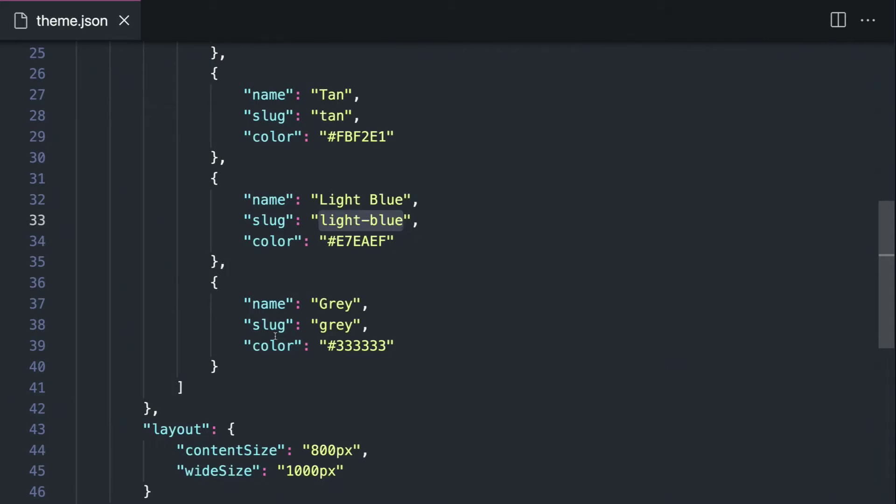
Examine the layout settings below the palette in theme.json, including contentSize and wideSize.
{"action": "scroll", "coordinate": [222, 370], "scroll_direction": "down", "scroll_amount": 3}
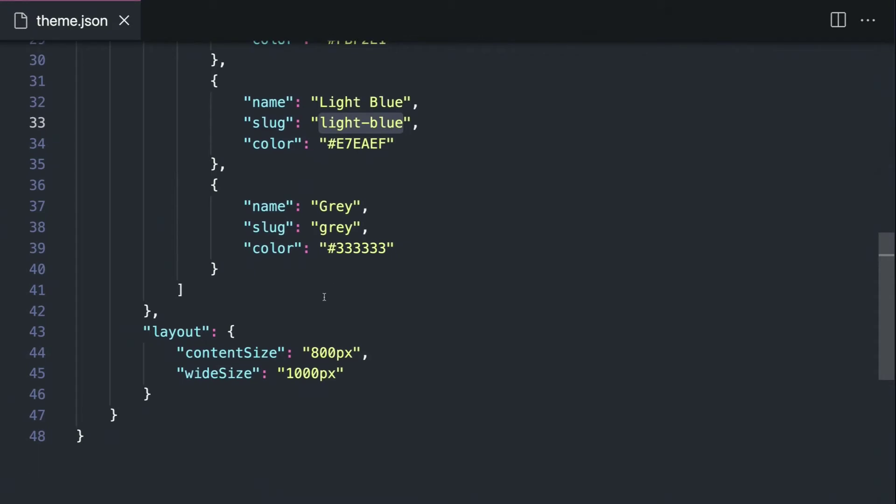
{"action": "left_click", "coordinate": [281, 283]}
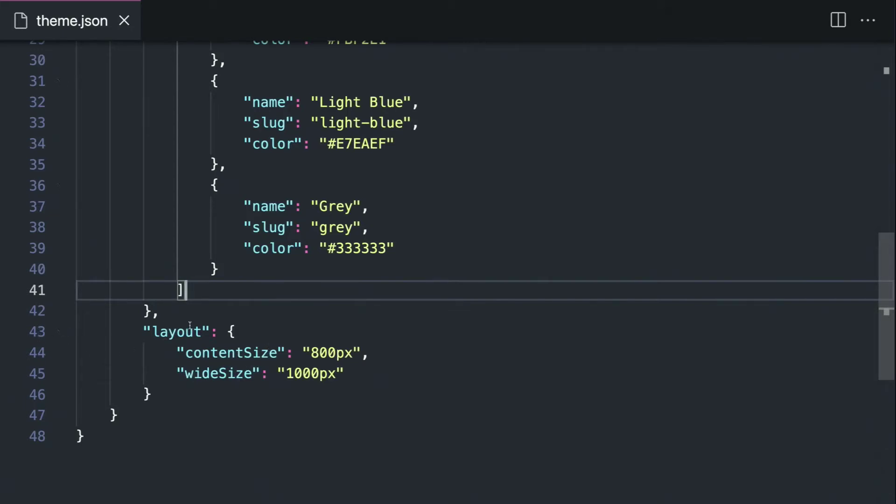
{"action": "left_click", "coordinate": [370, 354]}
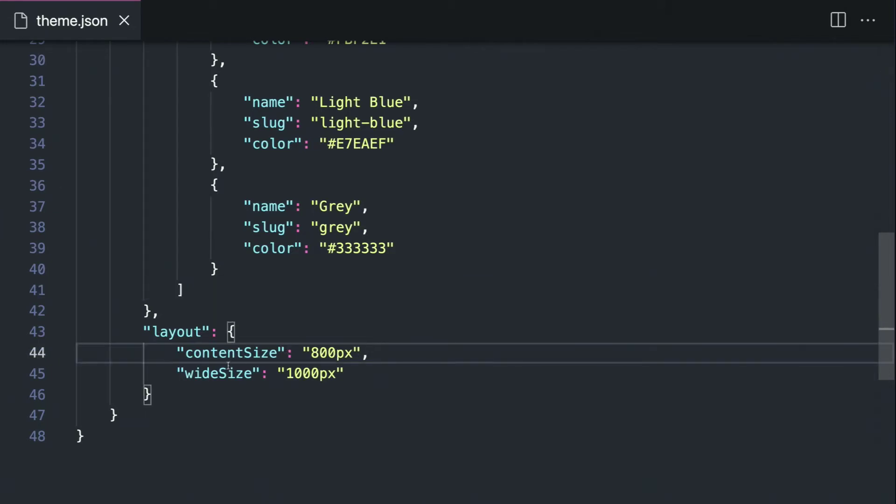
{"action": "left_click", "coordinate": [181, 375]}
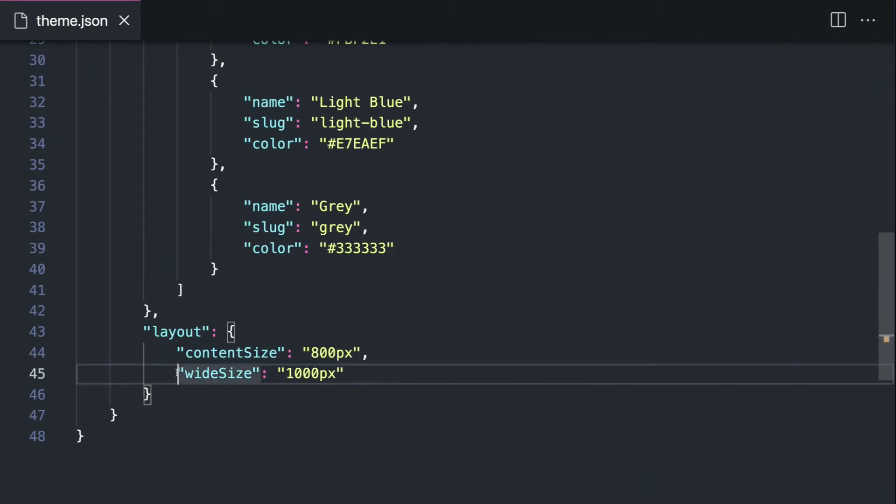
{"action": "left_click", "coordinate": [379, 374]}
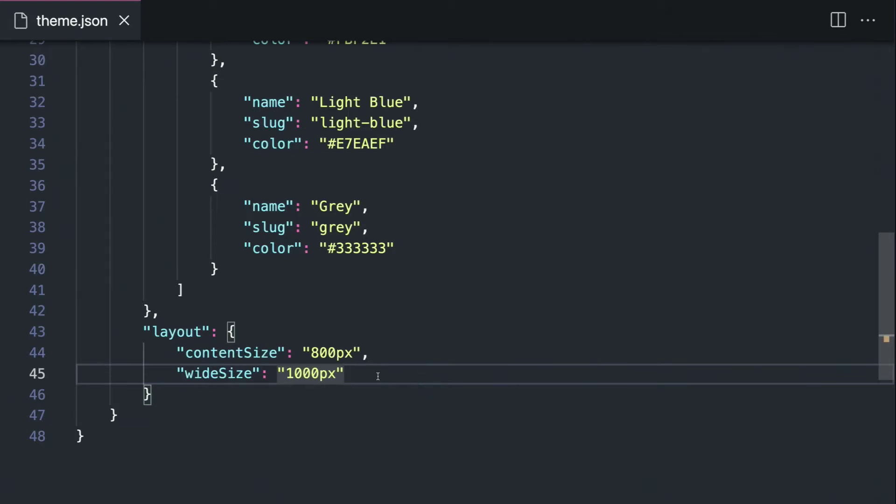
{"action": "scroll", "coordinate": [261, 276], "scroll_direction": "up", "scroll_amount": 10}
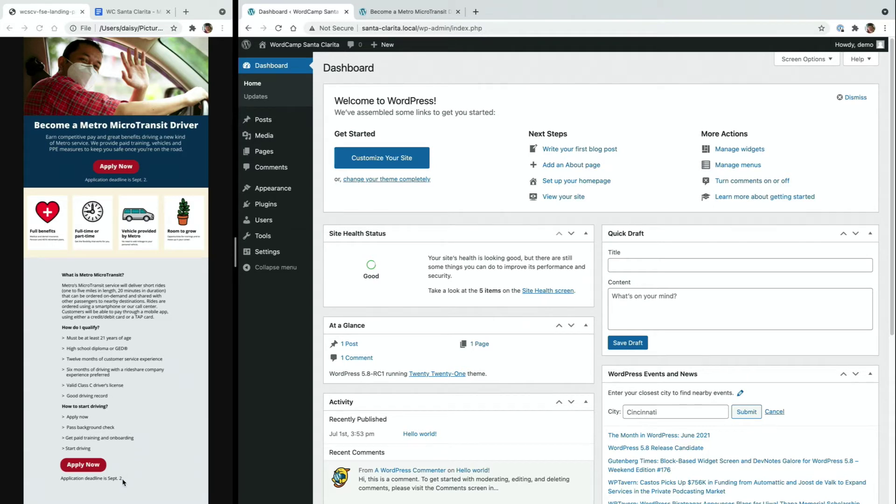
Switch to the Google Docs content document and review the landing page copy, the color codes and the image assets.
{"action": "left_click", "coordinate": [125, 14]}
{"action": "left_click", "coordinate": [108, 169]}
{"action": "scroll", "coordinate": [107, 167], "scroll_direction": "up", "scroll_amount": 5}
{"action": "scroll", "coordinate": [107, 167], "scroll_direction": "down", "scroll_amount": 6}
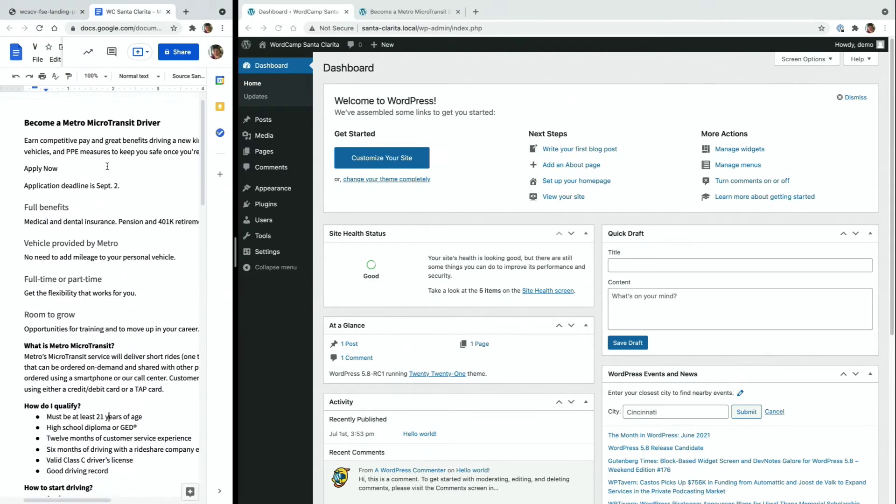
{"action": "scroll", "coordinate": [106, 166], "scroll_direction": "down", "scroll_amount": 5}
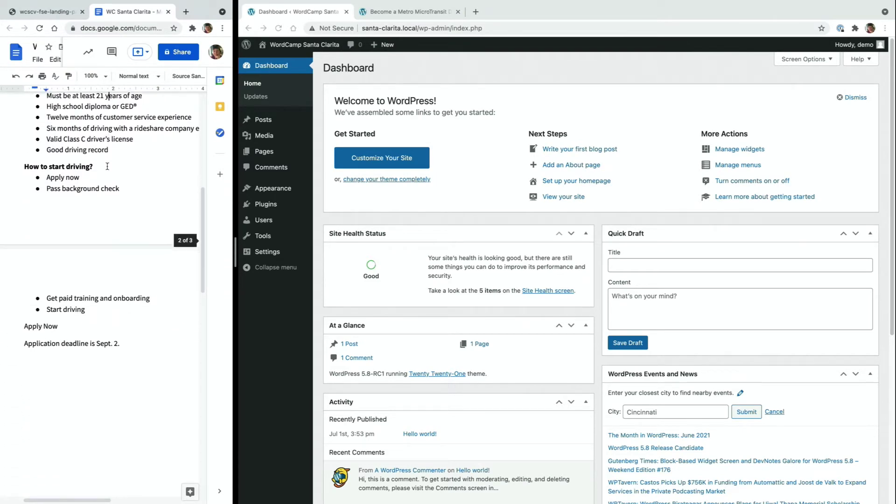
{"action": "scroll", "coordinate": [125, 221], "scroll_direction": "down", "scroll_amount": 7}
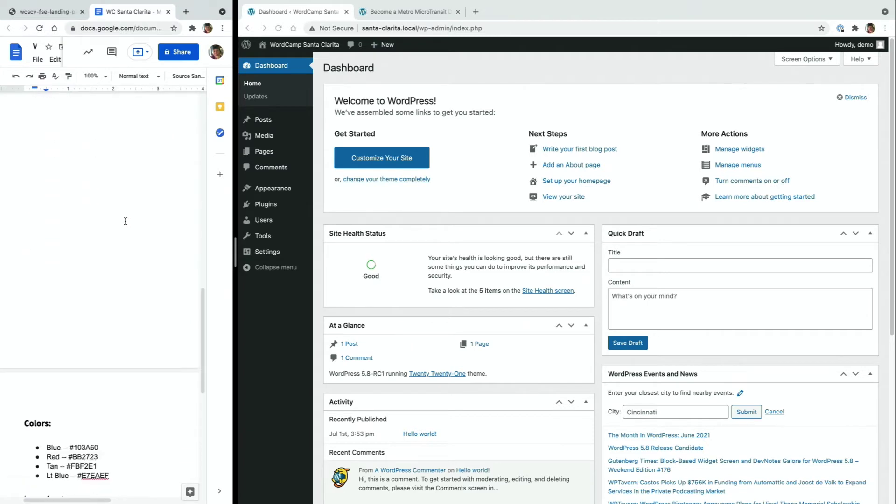
{"action": "left_click_drag", "start_coordinate": [114, 221], "coordinate": [25, 193]}
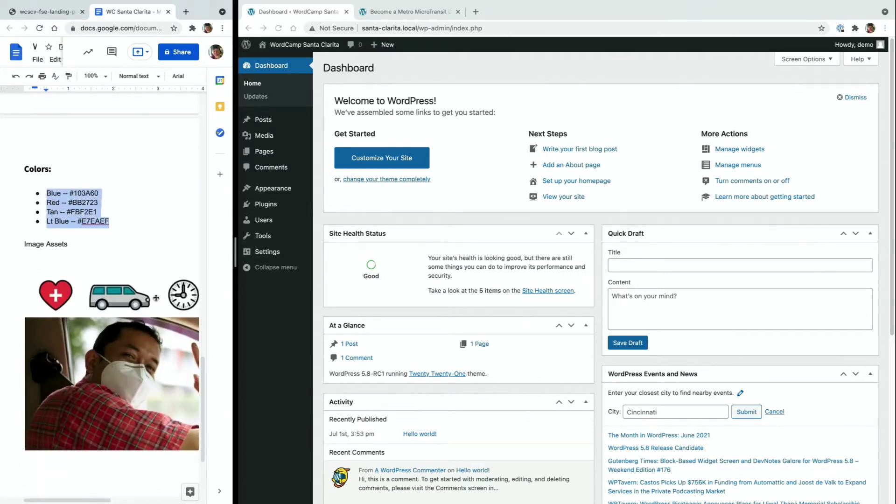
{"action": "scroll", "coordinate": [84, 338], "scroll_direction": "right", "scroll_amount": 5}
{"action": "scroll", "coordinate": [84, 340], "scroll_direction": "left", "scroll_amount": 5}
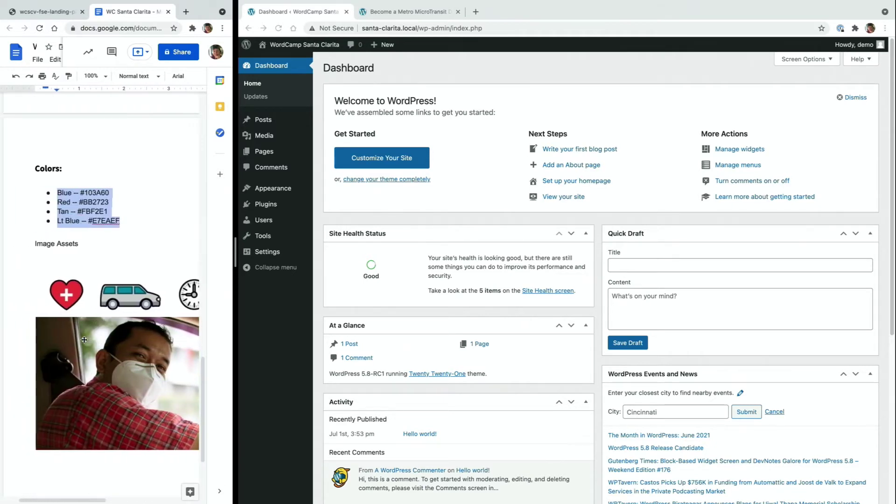
{"action": "left_click", "coordinate": [162, 169]}
Create a new WordPress page and copy the document's heading "Become a Metro MicroTransit Driver" into its title.
{"action": "left_click", "coordinate": [290, 346]}
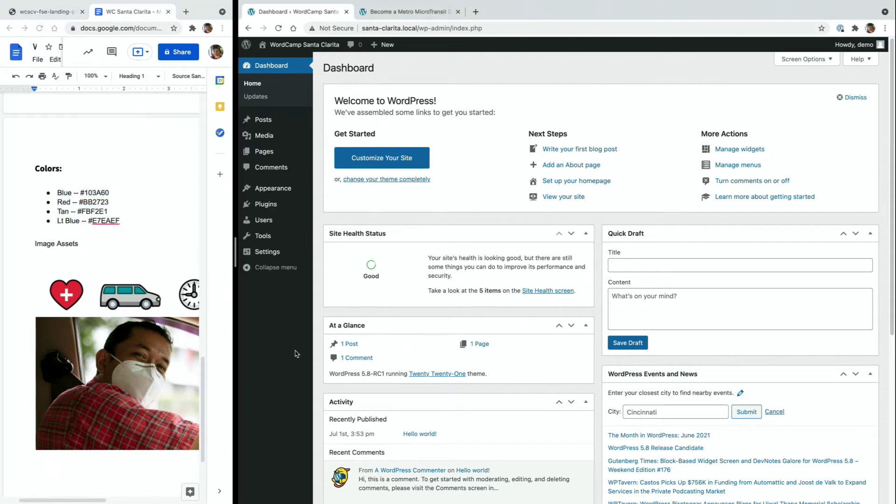
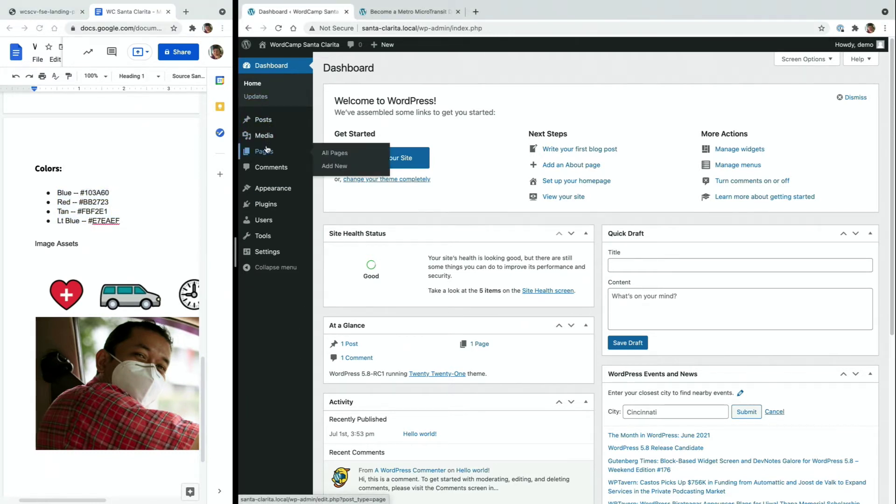
{"action": "left_click", "coordinate": [330, 167]}
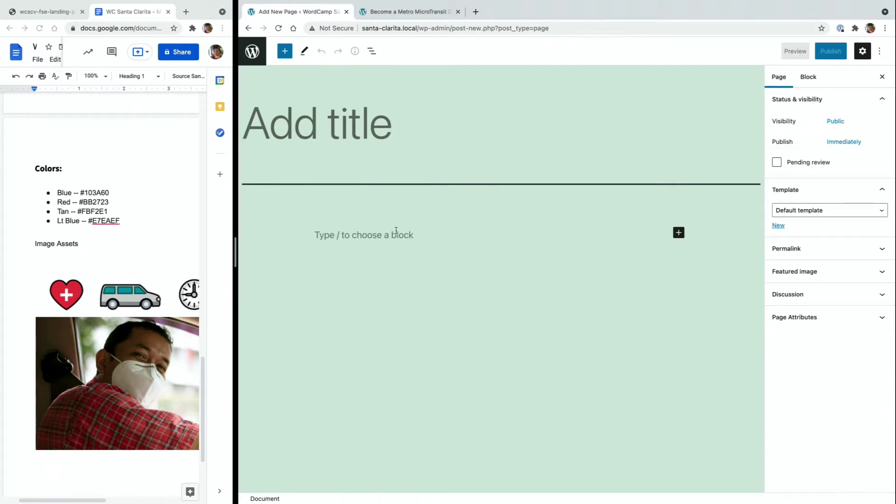
{"action": "scroll", "coordinate": [133, 221], "scroll_direction": "up", "scroll_amount": 15}
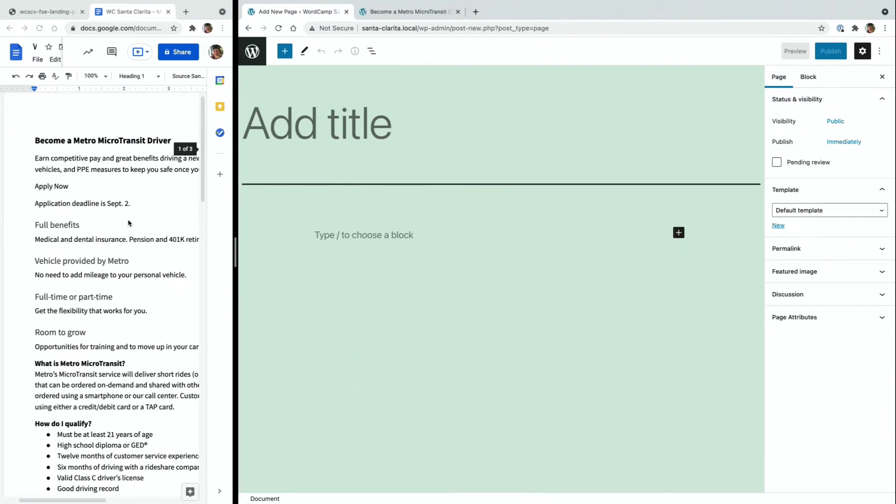
{"action": "double_click", "coordinate": [112, 149]}
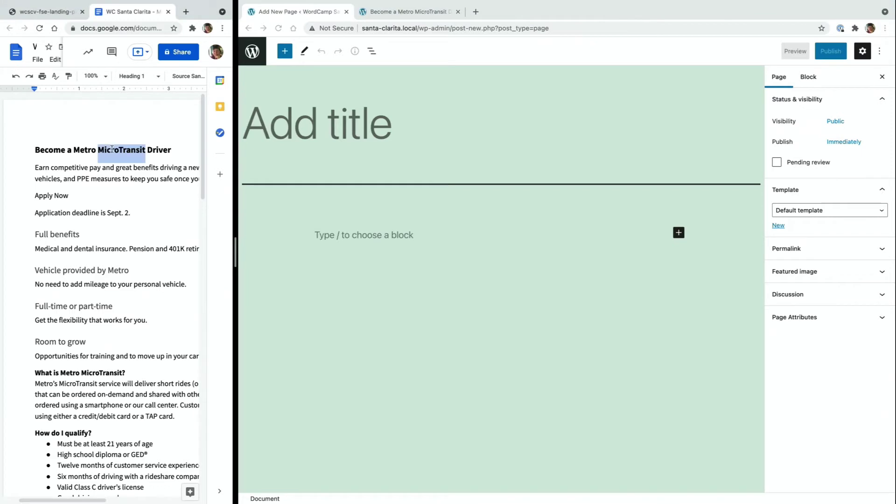
{"action": "triple_click", "coordinate": [112, 149]}
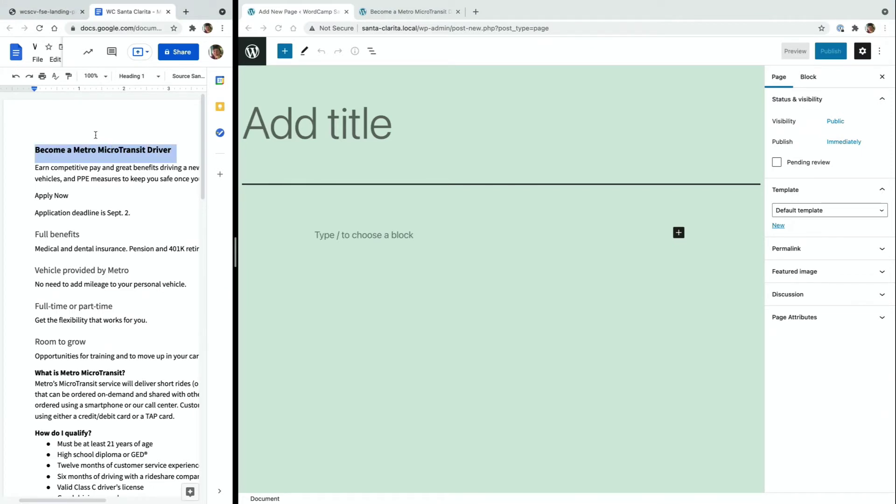
{"action": "right_click", "coordinate": [76, 150]}
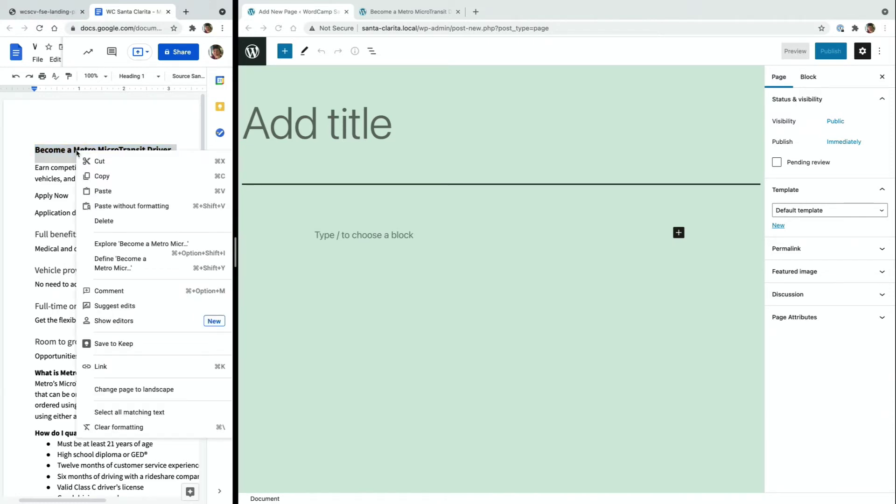
{"action": "left_click", "coordinate": [99, 175]}
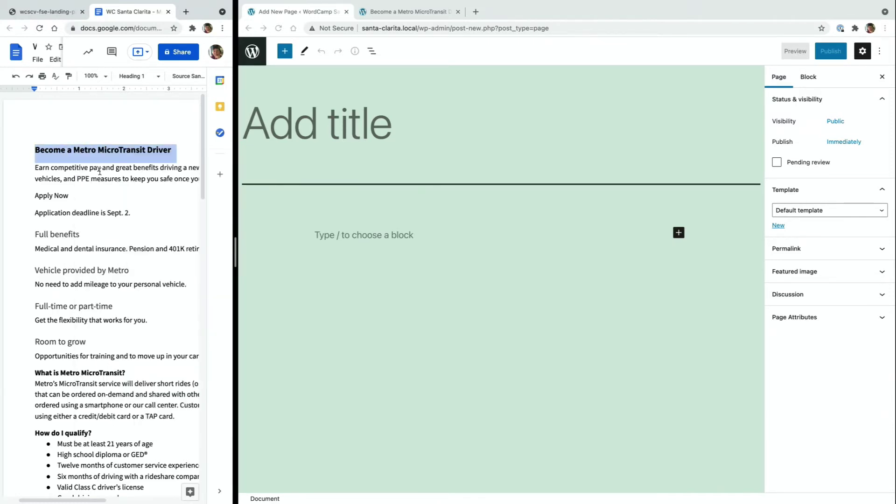
{"action": "left_click", "coordinate": [301, 124]}
{"action": "right_click", "coordinate": [301, 124]}
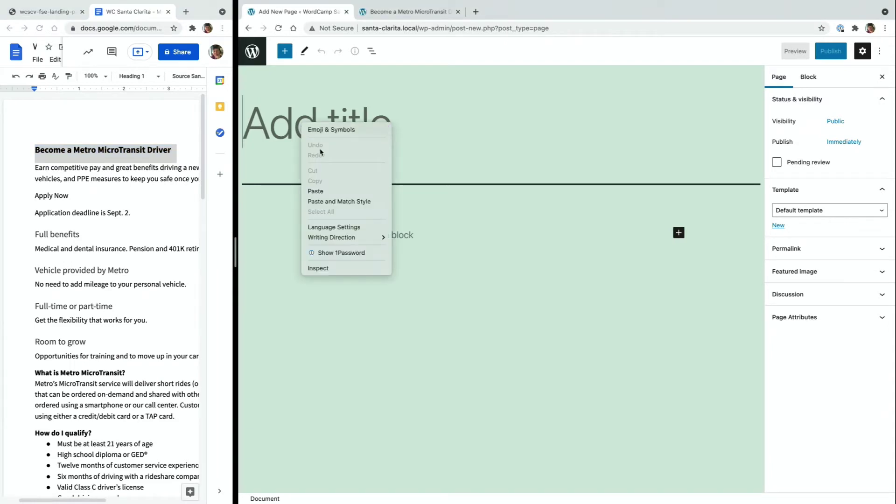
{"action": "left_click", "coordinate": [323, 192]}
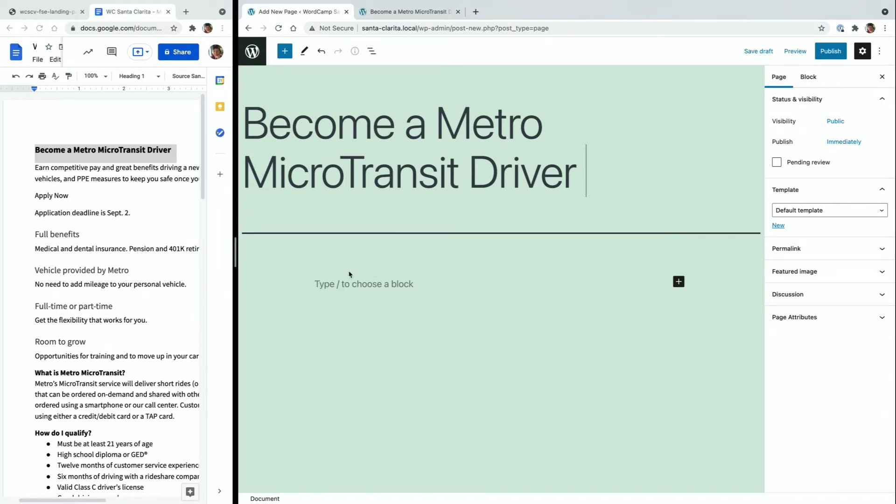
Switch from the content document to the landing page mockup to view the target design.
{"action": "left_click", "coordinate": [154, 233]}
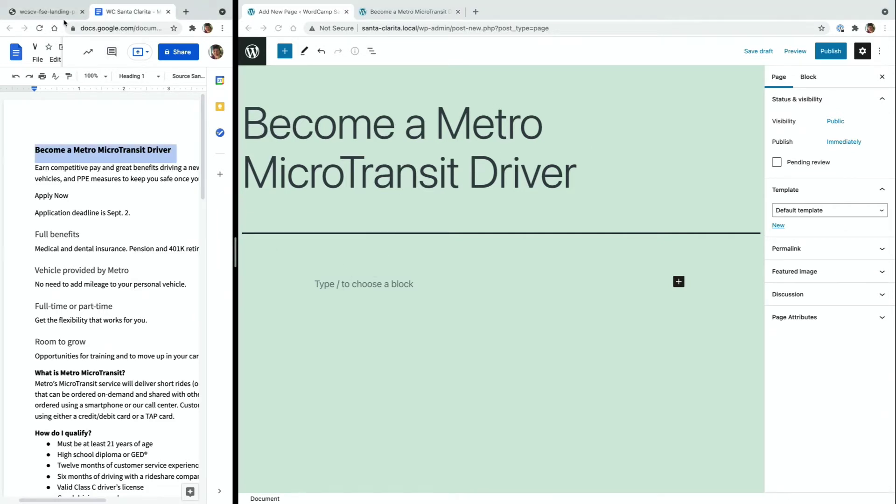
{"action": "left_click", "coordinate": [48, 38]}
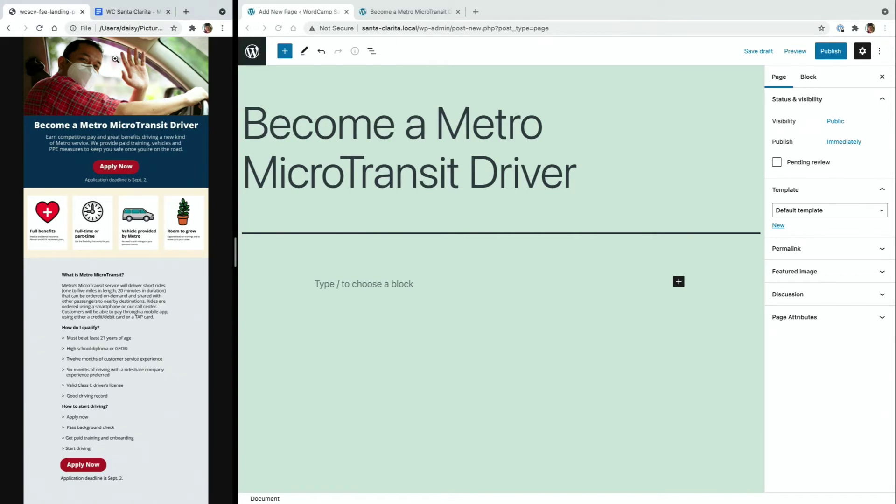
Insert an Image block below the page title with hero-metro-micro.jpg from the media library and set it to wide width.
{"action": "left_click", "coordinate": [380, 283]}
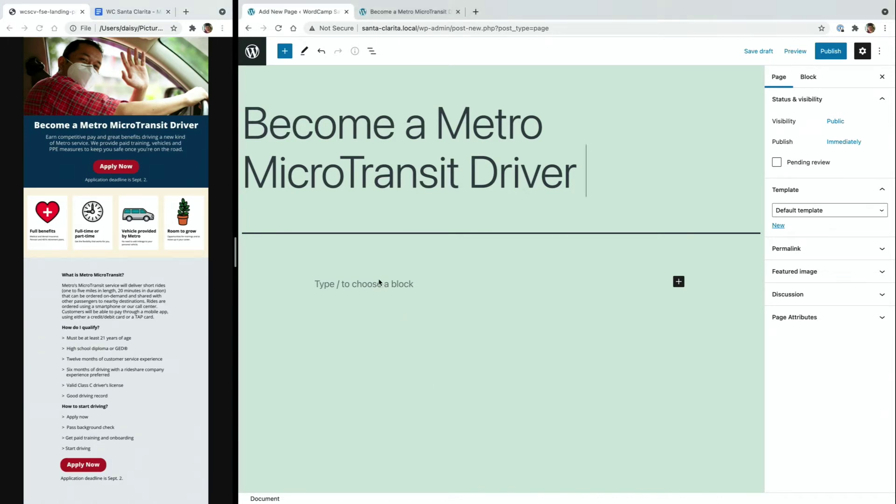
{"action": "left_click", "coordinate": [379, 283]}
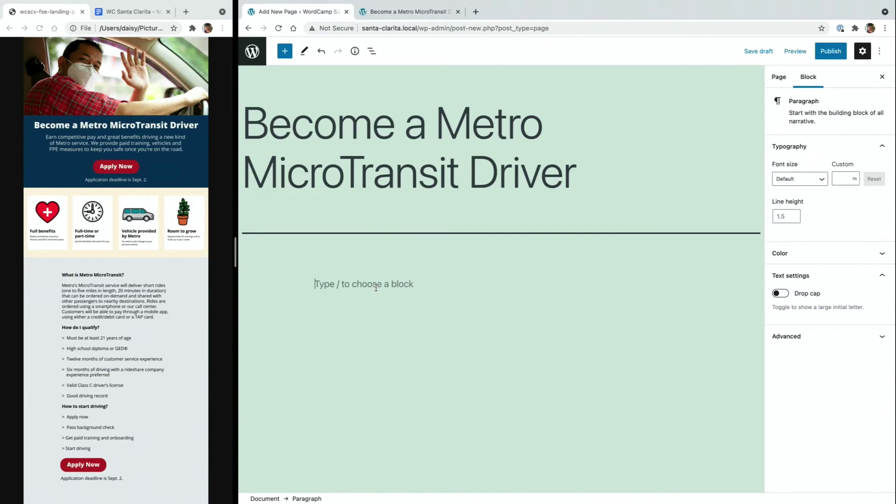
{"action": "type", "text": "/i"}
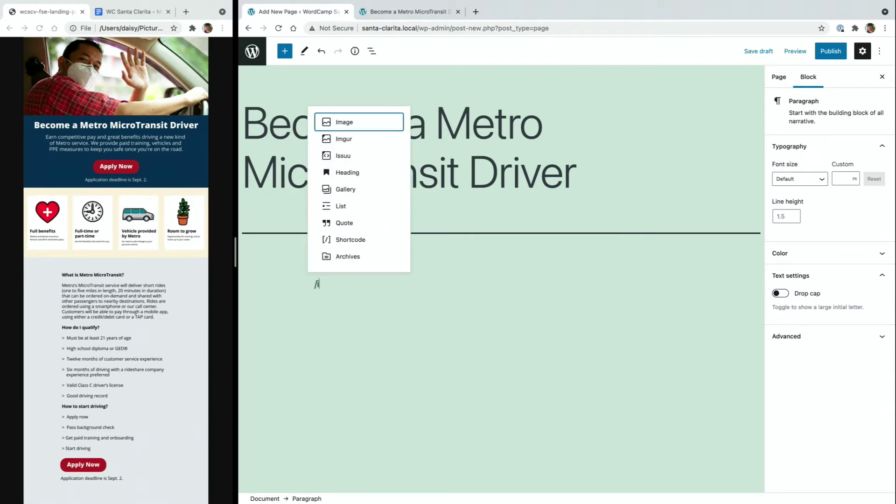
{"action": "left_click", "coordinate": [362, 123]}
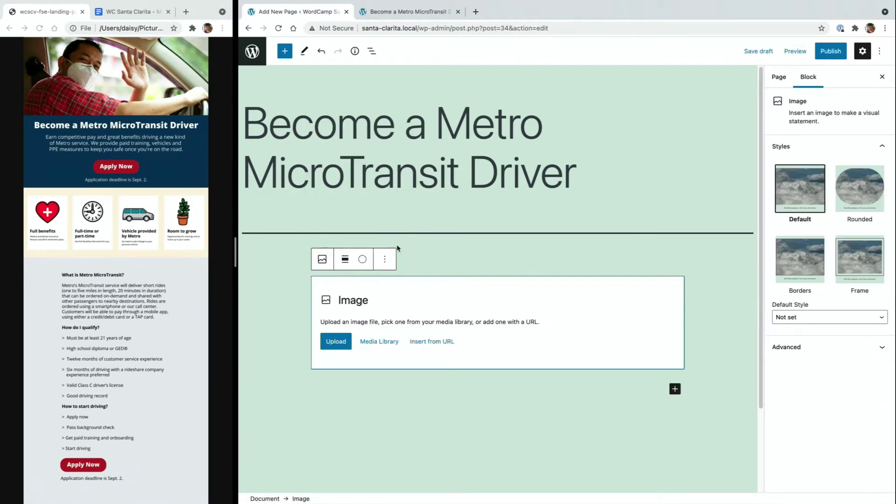
{"action": "left_click", "coordinate": [379, 341]}
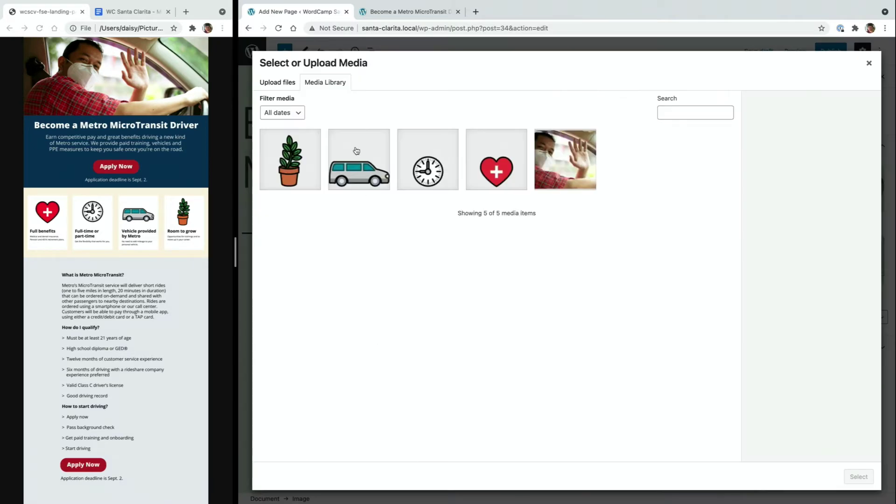
{"action": "left_click", "coordinate": [546, 168]}
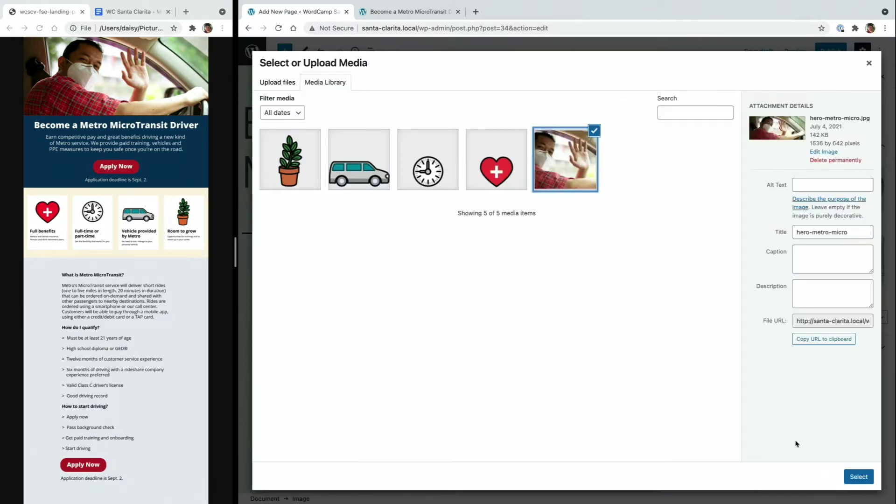
{"action": "left_click", "coordinate": [855, 476]}
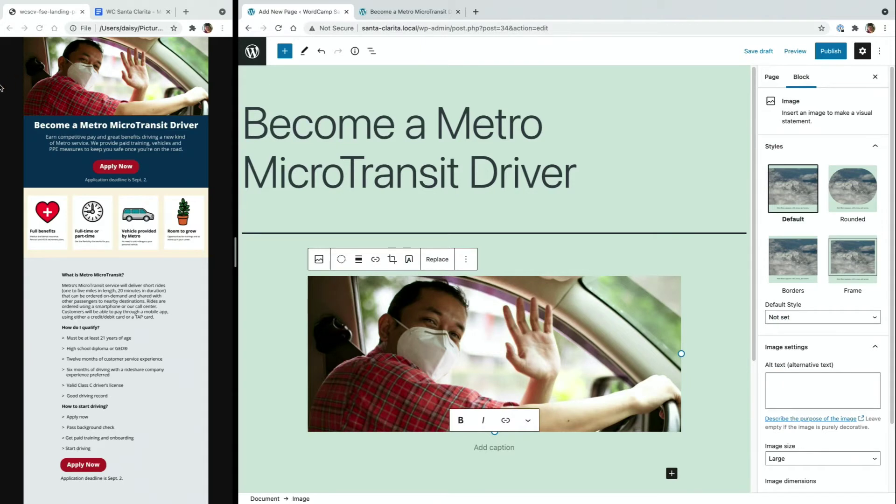
{"action": "left_click", "coordinate": [359, 259]}
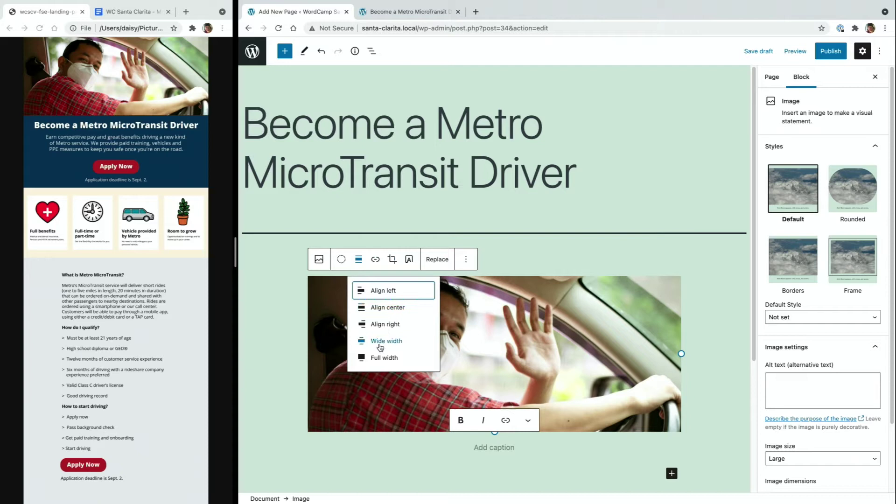
{"action": "left_click", "coordinate": [382, 342]}
Add a Group block below the hero image and set it to wide width.
{"action": "scroll", "coordinate": [370, 371], "scroll_direction": "down", "scroll_amount": 5}
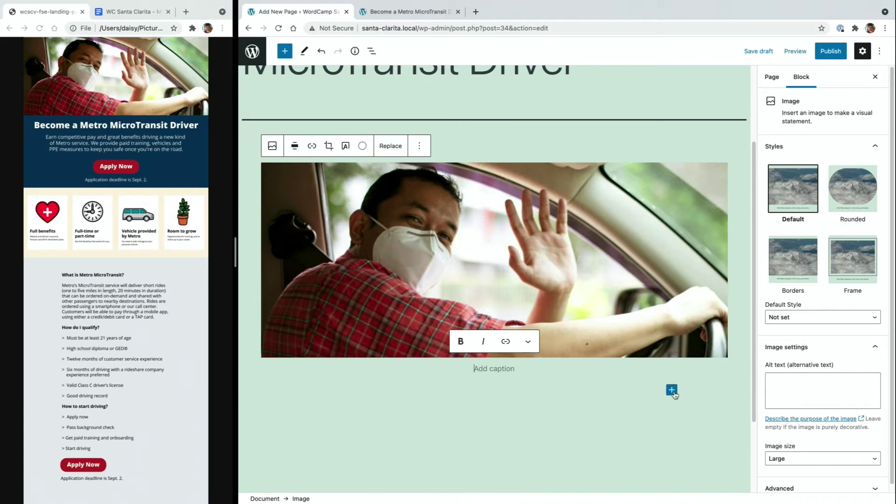
{"action": "left_click", "coordinate": [671, 390]}
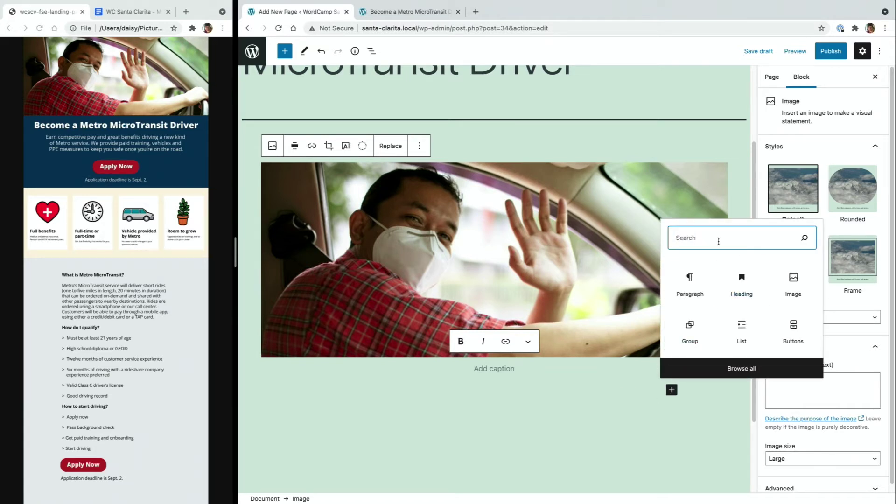
{"action": "left_click", "coordinate": [688, 335]}
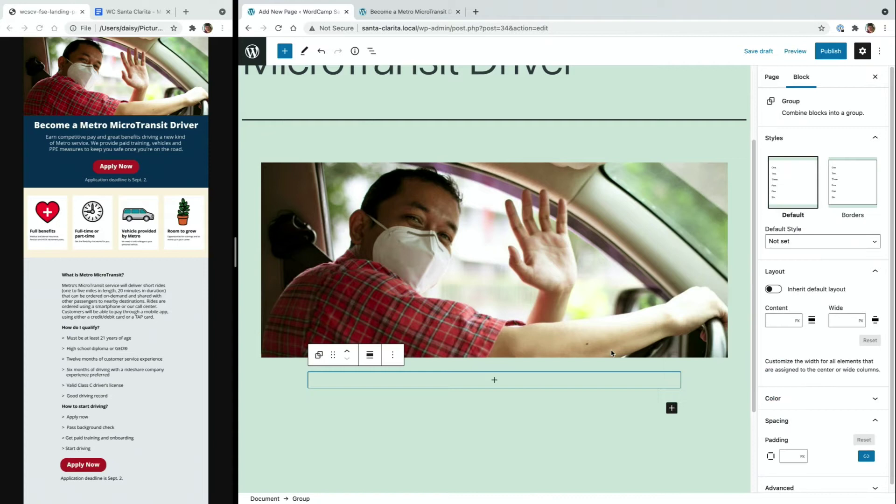
{"action": "left_click", "coordinate": [369, 355]}
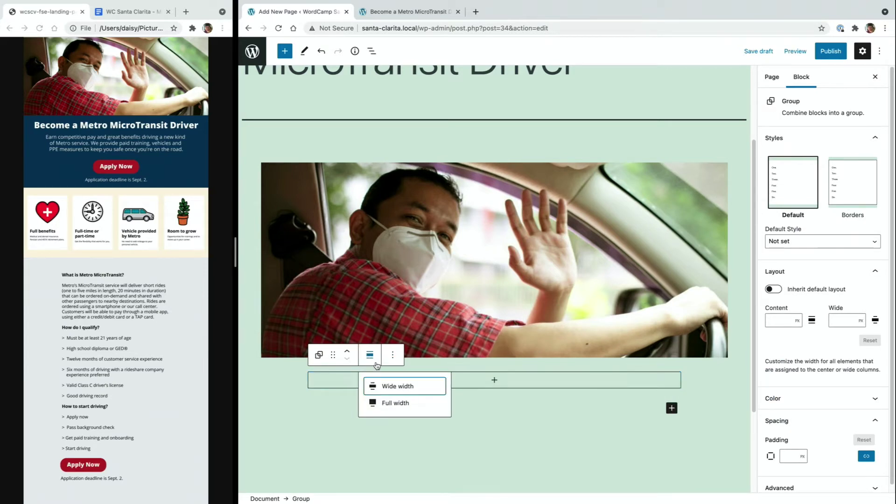
{"action": "left_click", "coordinate": [392, 401]}
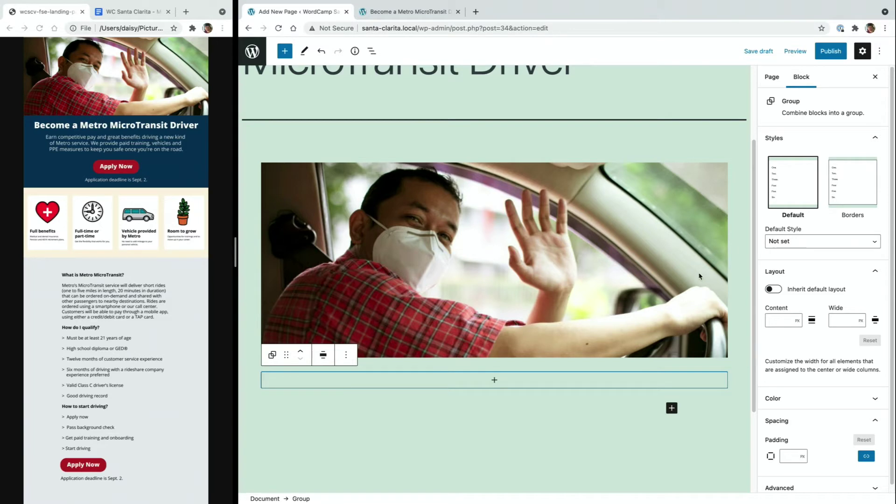
Give the group block a solid navy blue background color and white text color from the theme palette.
{"action": "left_click", "coordinate": [818, 404]}
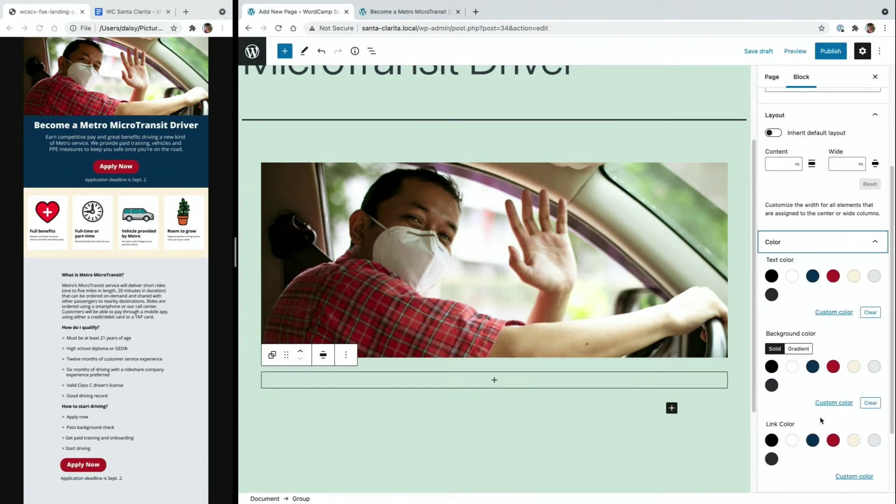
{"action": "left_click", "coordinate": [813, 367]}
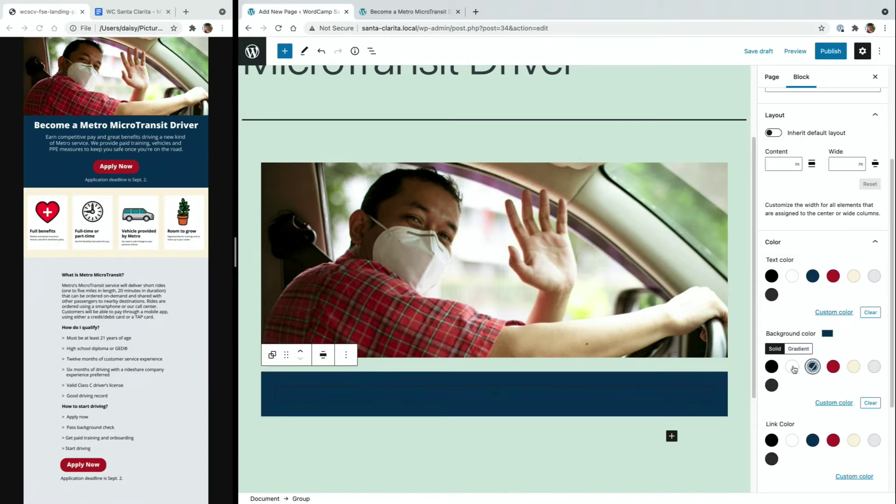
{"action": "left_click", "coordinate": [791, 275]}
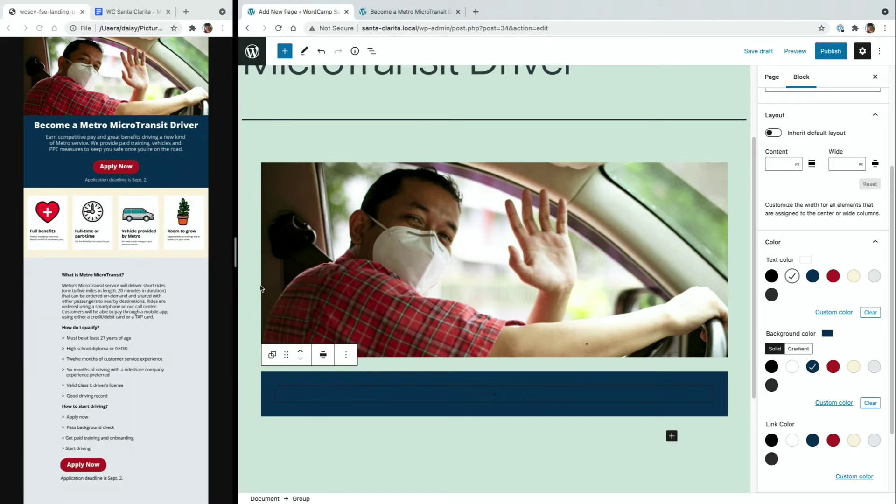
Insert a Post Title block inside the navy group and set its heading level to H1.
{"action": "left_click", "coordinate": [493, 394]}
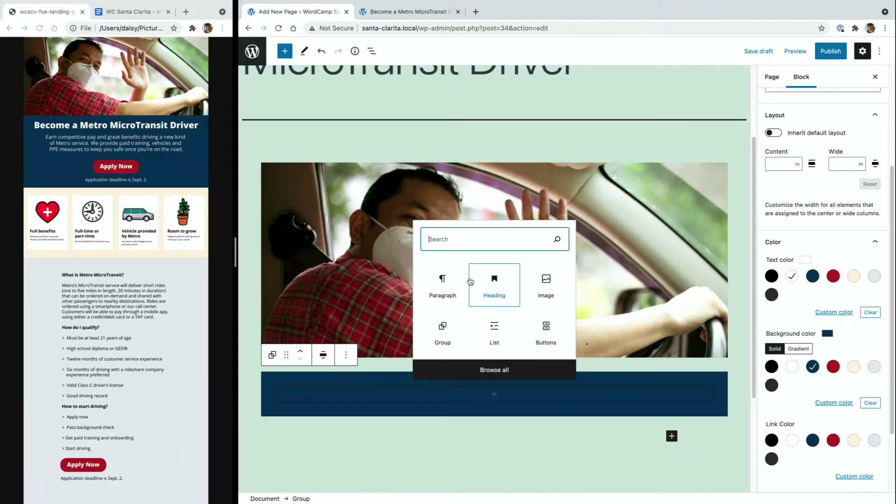
{"action": "type", "text": "title"}
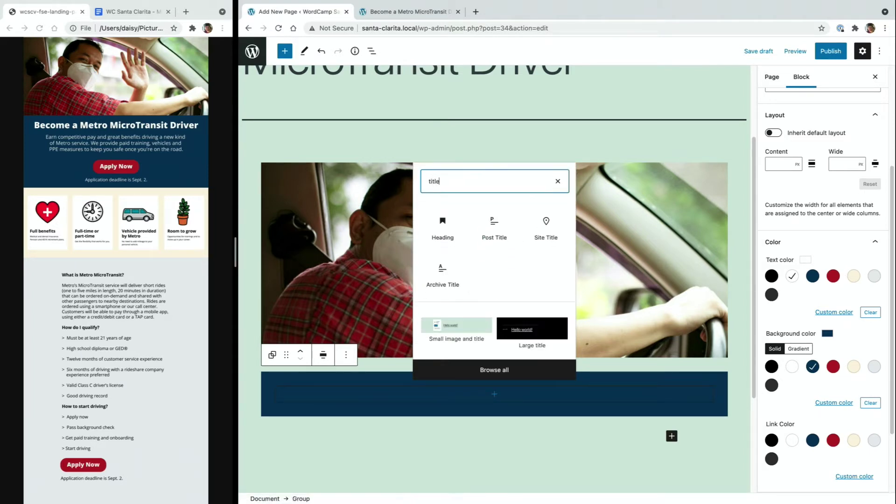
{"action": "left_click", "coordinate": [498, 223]}
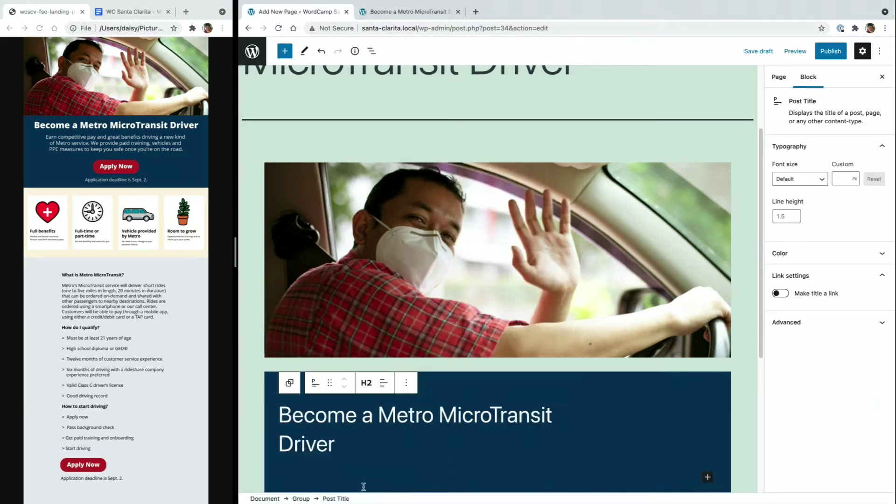
{"action": "left_click", "coordinate": [369, 384]}
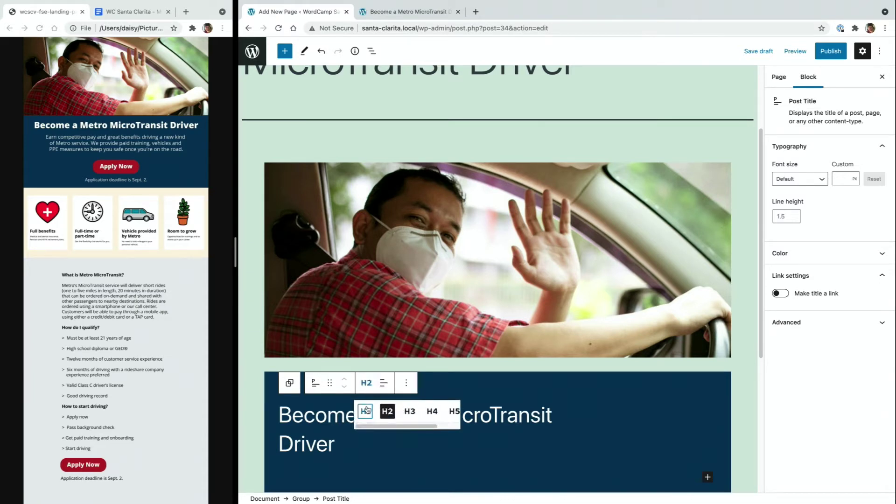
{"action": "left_click", "coordinate": [365, 411]}
Set the font size of the post title in the group to Extra large.
{"action": "scroll", "coordinate": [396, 456], "scroll_direction": "down", "scroll_amount": 3}
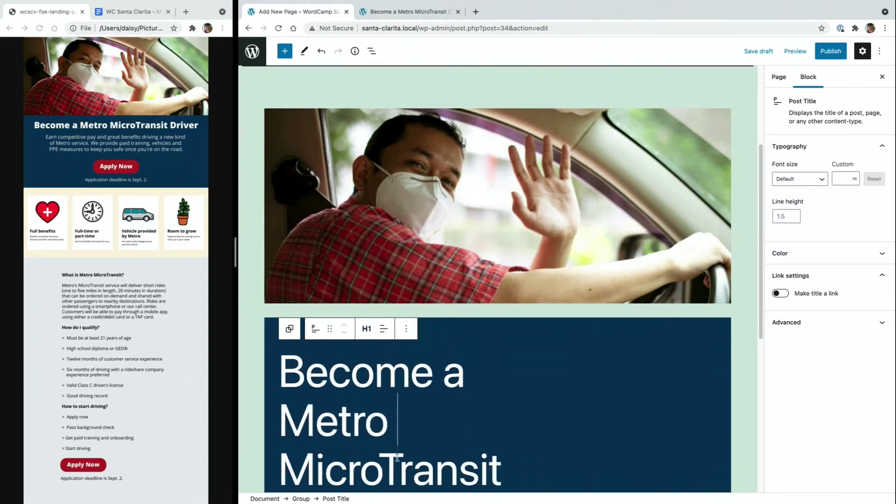
{"action": "left_click_drag", "start_coordinate": [400, 453], "coordinate": [290, 301]}
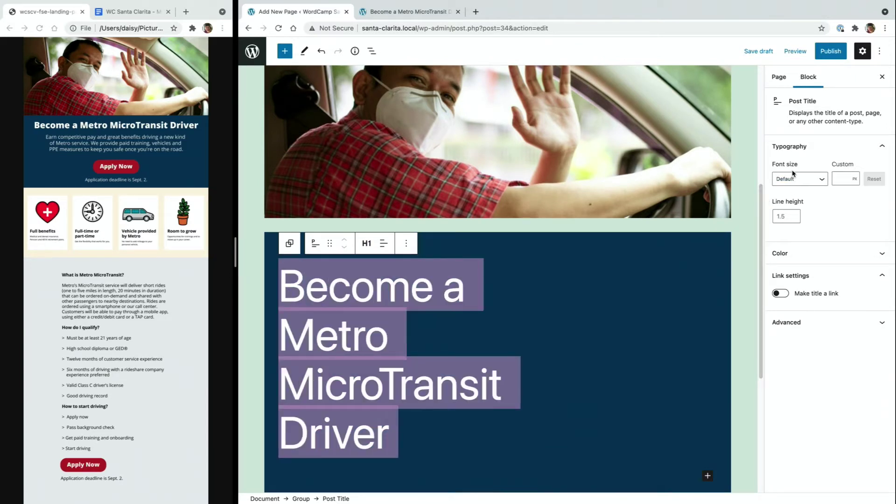
{"action": "left_click", "coordinate": [619, 307]}
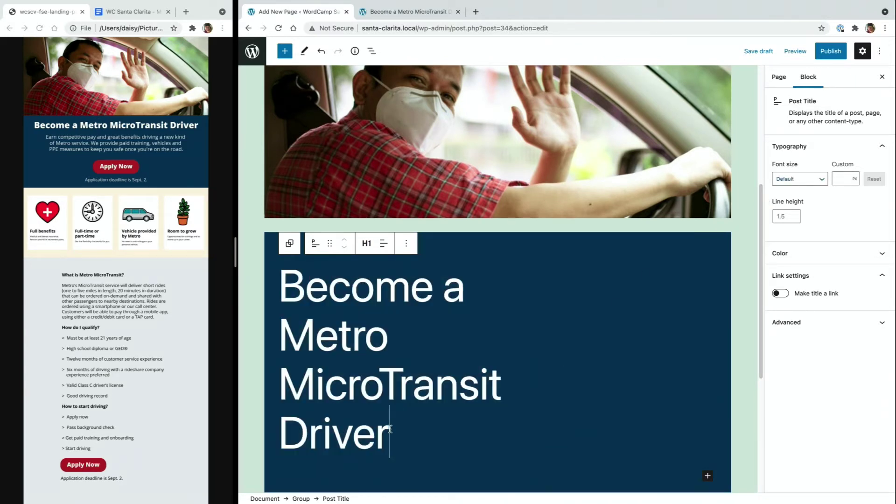
{"action": "left_click", "coordinate": [788, 181]}
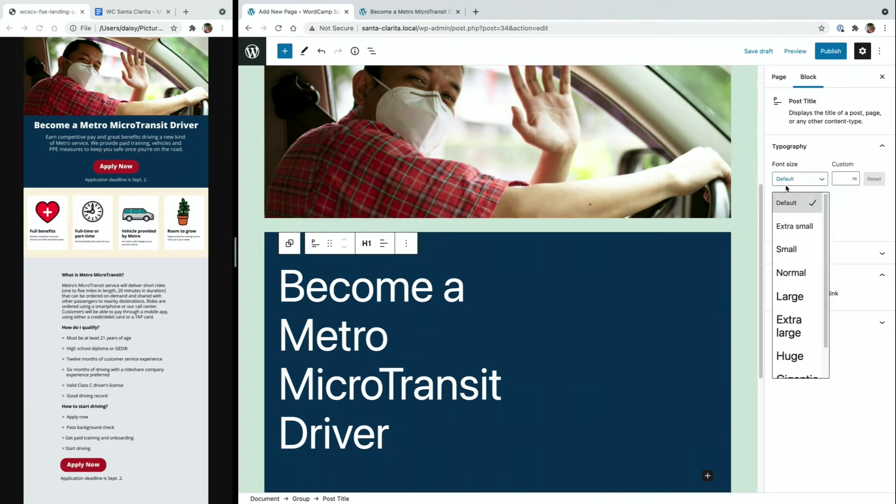
{"action": "left_click", "coordinate": [796, 324]}
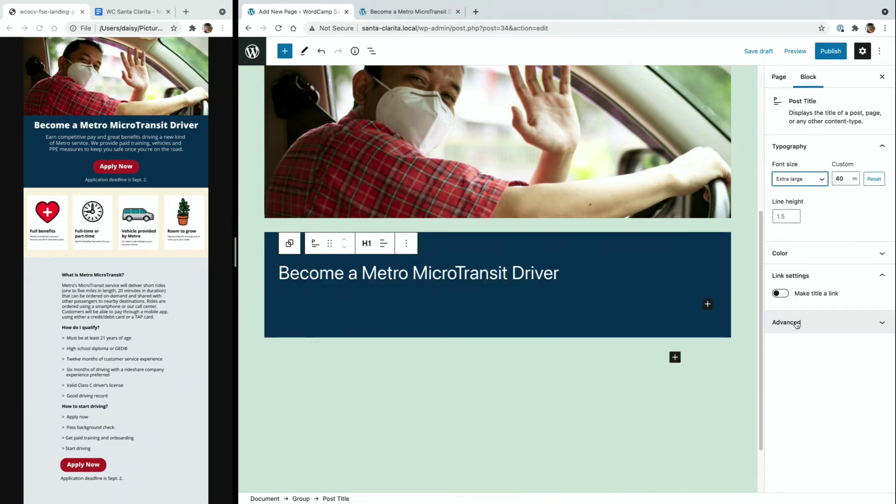
Set the post title's text alignment to center.
{"action": "left_click", "coordinate": [383, 243]}
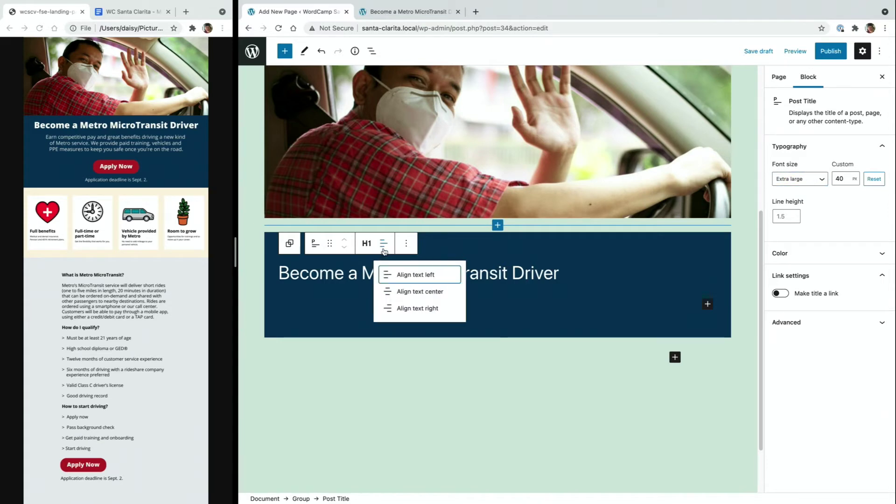
{"action": "left_click", "coordinate": [407, 294]}
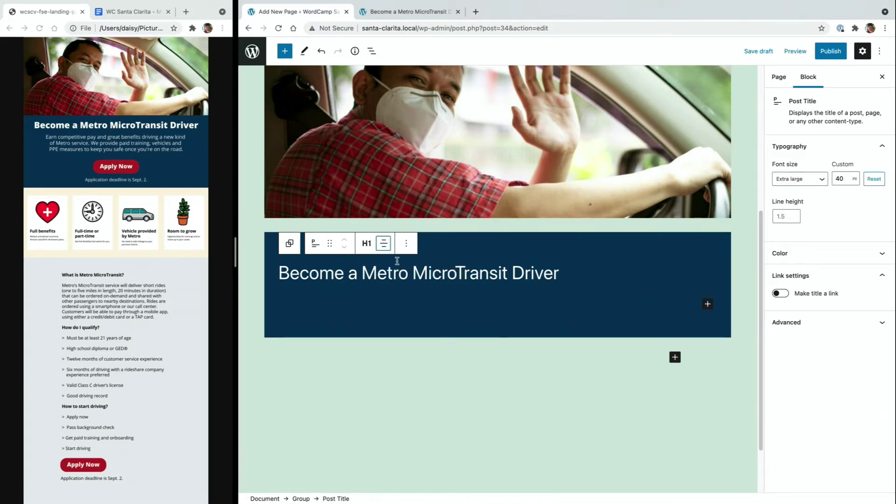
{"action": "left_click", "coordinate": [408, 298]}
{"action": "left_click", "coordinate": [404, 273]}
{"action": "left_click", "coordinate": [582, 277]}
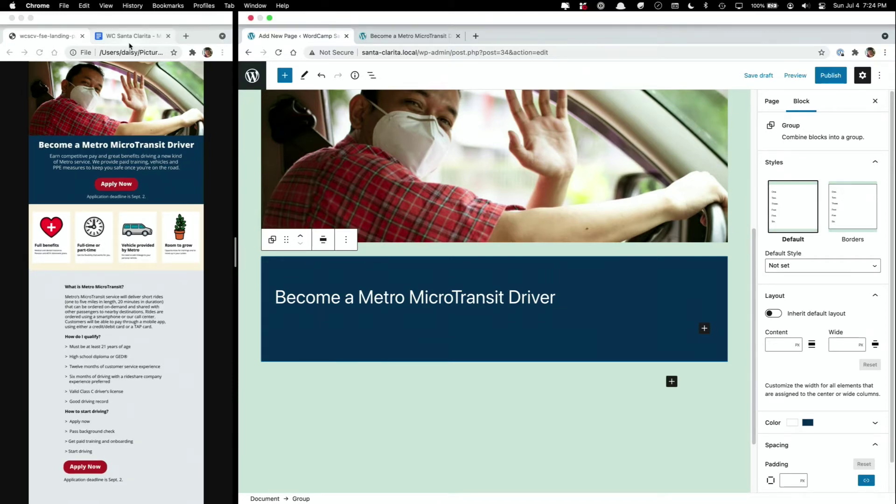
Switch to the Google Docs content document and copy the intro paragraph, "Apply Now" and "Application deadline is Sept. 2.".
{"action": "left_click", "coordinate": [130, 40]}
{"action": "scroll", "coordinate": [108, 277], "scroll_direction": "down", "scroll_amount": 1}
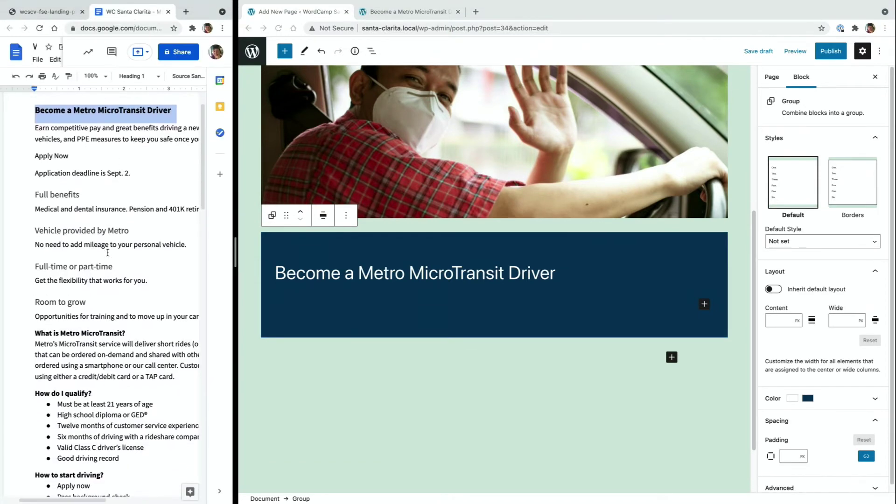
{"action": "left_click_drag", "start_coordinate": [141, 175], "coordinate": [27, 132]}
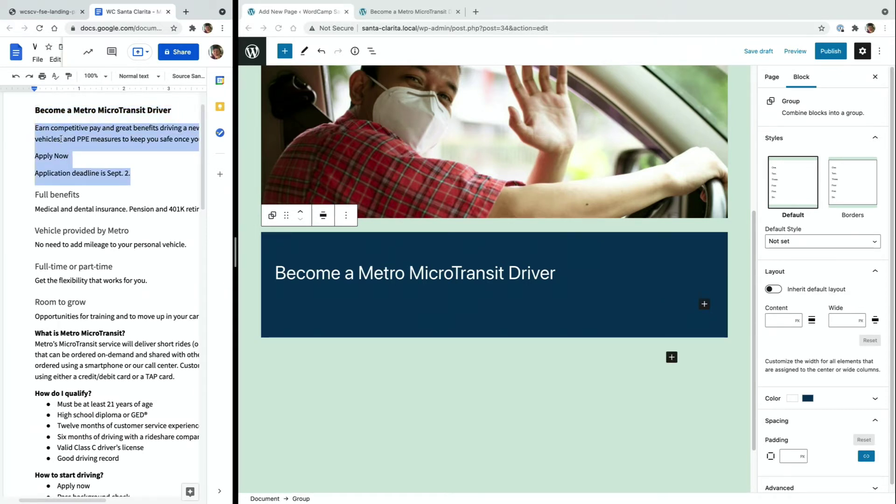
{"action": "right_click", "coordinate": [60, 139]}
{"action": "left_click", "coordinate": [84, 162]}
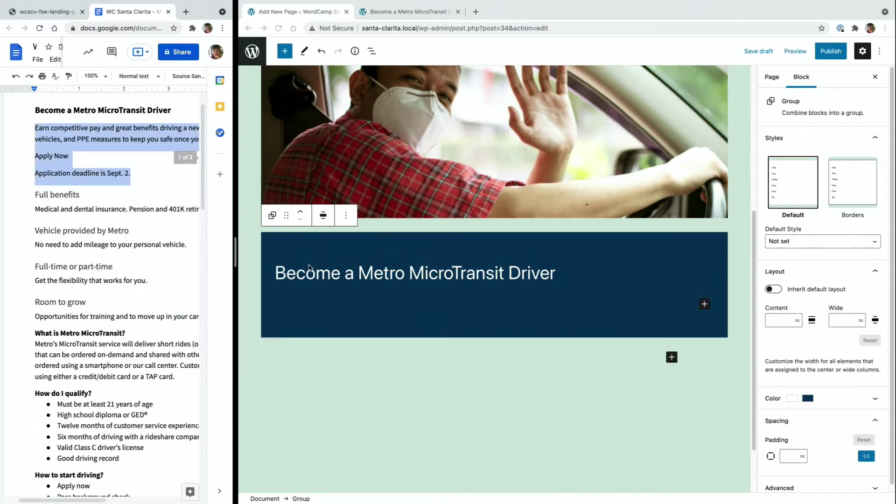
Add a Paragraph block below the post title in the navy group and paste the copied intro text into it.
{"action": "left_click", "coordinate": [405, 294]}
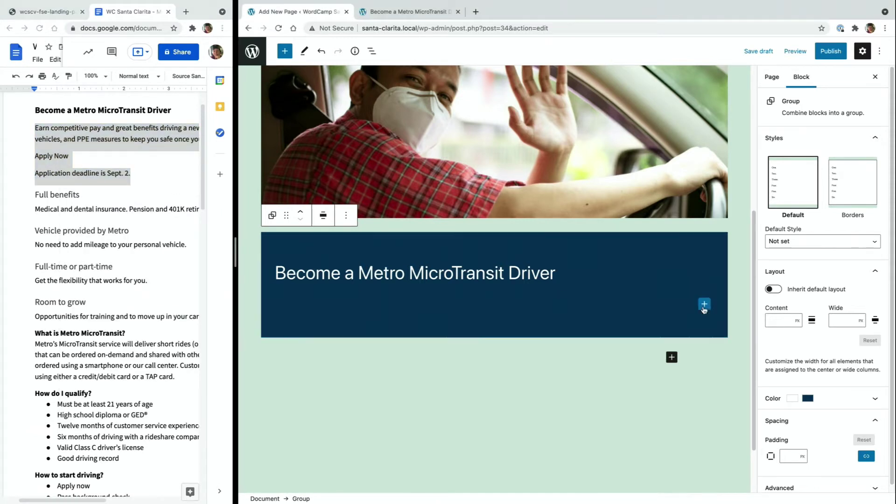
{"action": "left_click", "coordinate": [704, 304]}
{"action": "left_click", "coordinate": [722, 385]}
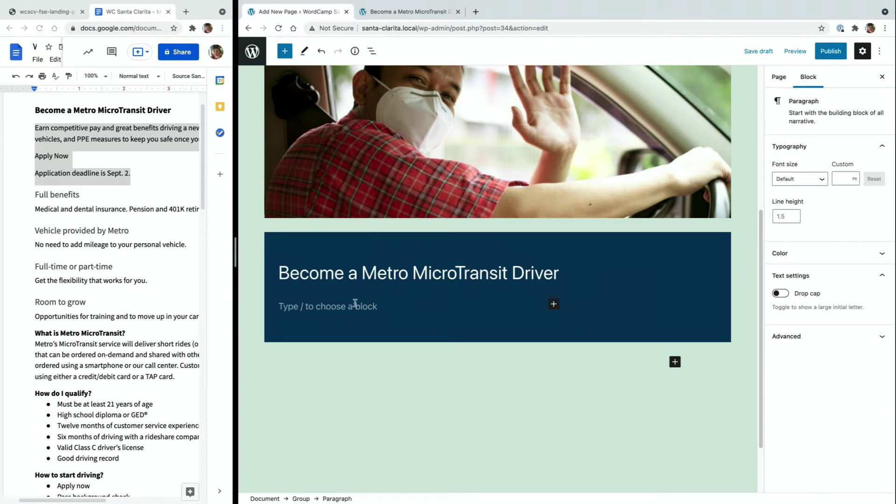
{"action": "scroll", "coordinate": [355, 303], "scroll_direction": "down", "scroll_amount": 1}
{"action": "key", "text": "ctrl+v"}
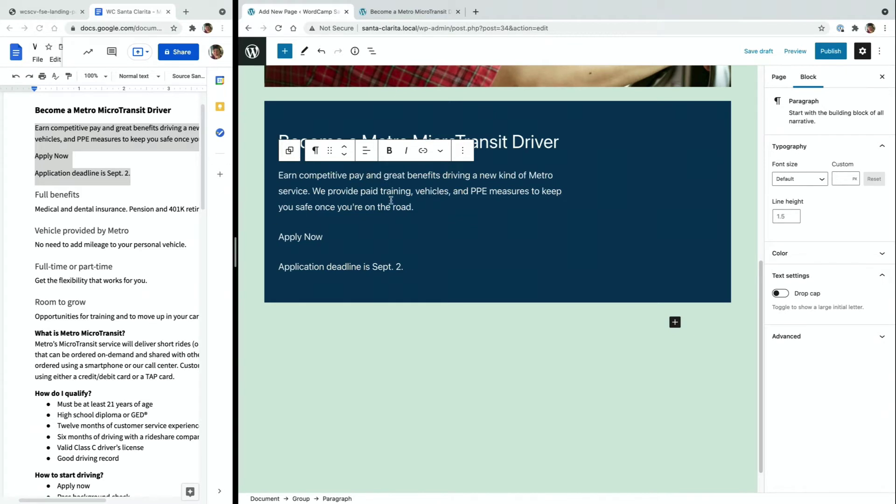
Center-align the text of the intro paragraph and the application deadline paragraph in the navy group.
{"action": "left_click", "coordinate": [367, 150]}
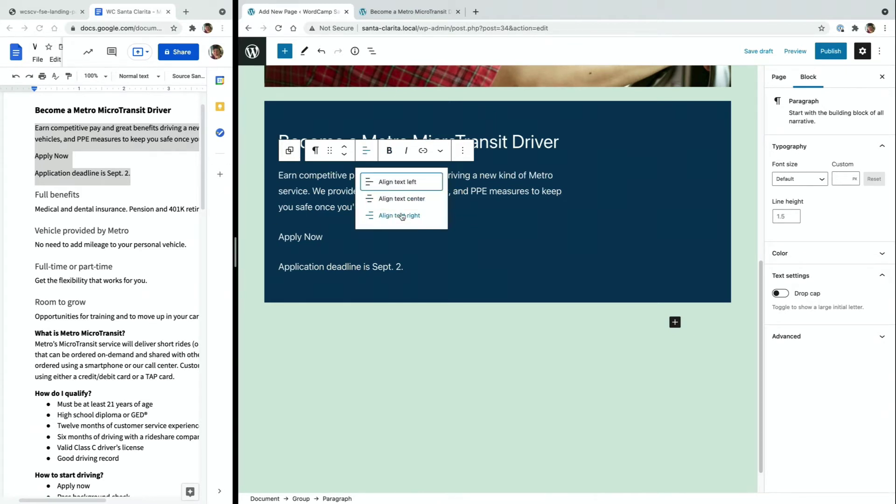
{"action": "left_click", "coordinate": [400, 198]}
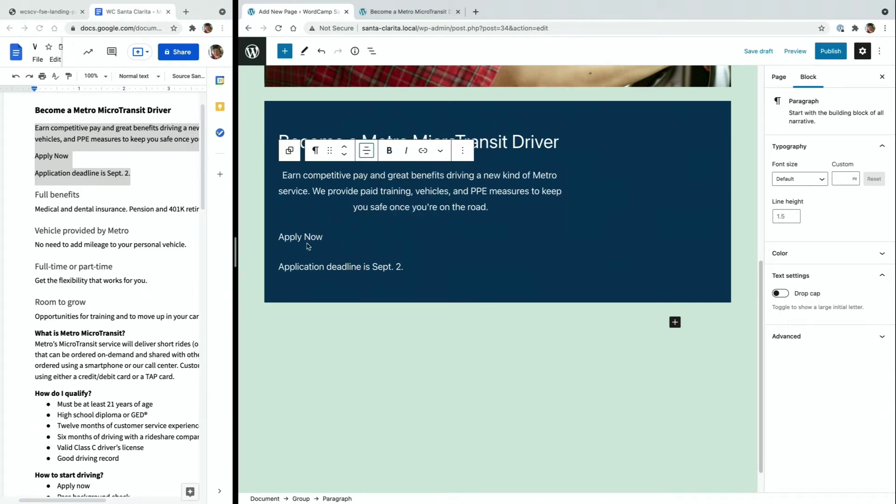
{"action": "left_click", "coordinate": [326, 264]}
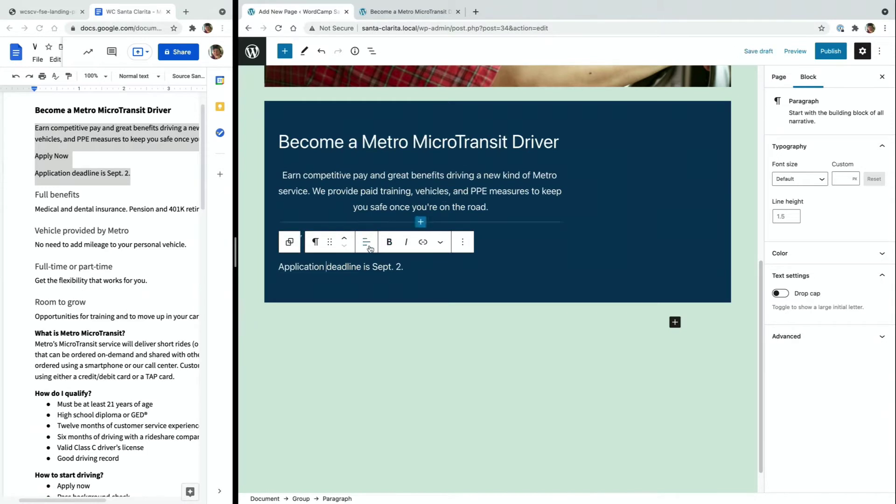
{"action": "left_click", "coordinate": [366, 241]}
{"action": "left_click", "coordinate": [388, 290]}
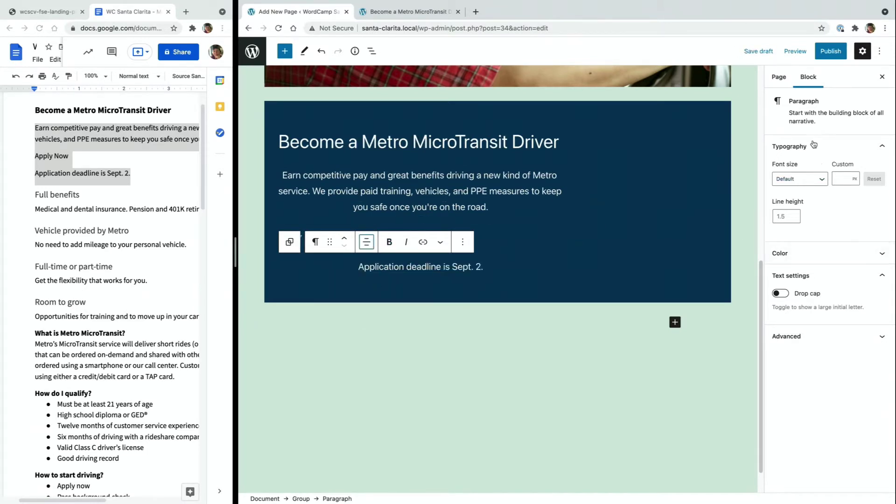
Set the font size of the application deadline paragraph to Extra small.
{"action": "left_click", "coordinate": [804, 180]}
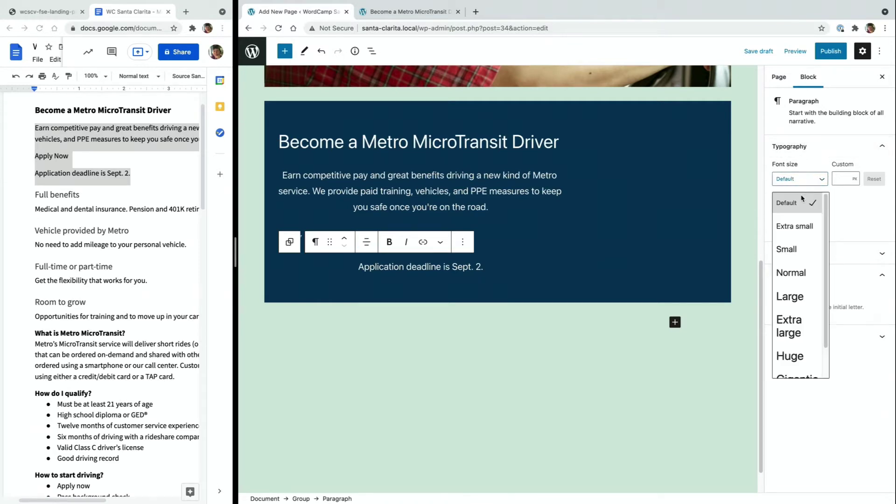
{"action": "left_click", "coordinate": [792, 227]}
{"action": "left_click", "coordinate": [470, 201]}
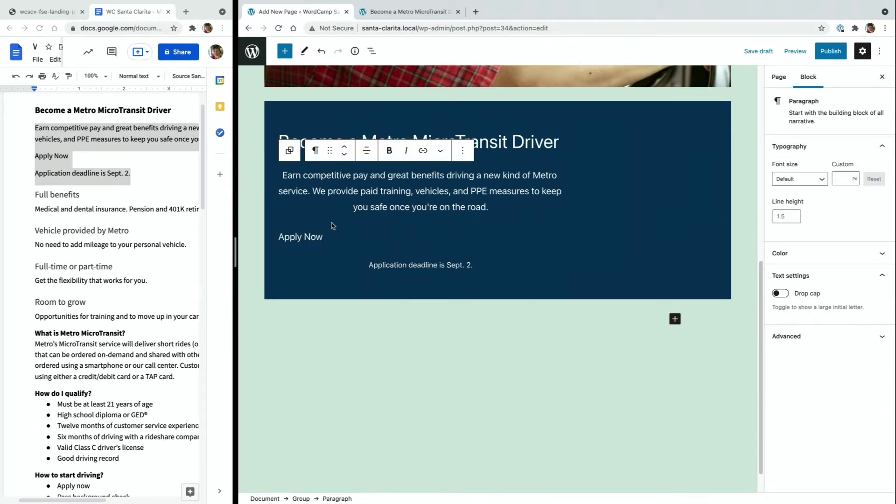
Transform the "Apply Now" paragraph into a Buttons block and justify its items to the center.
{"action": "left_click", "coordinate": [282, 235]}
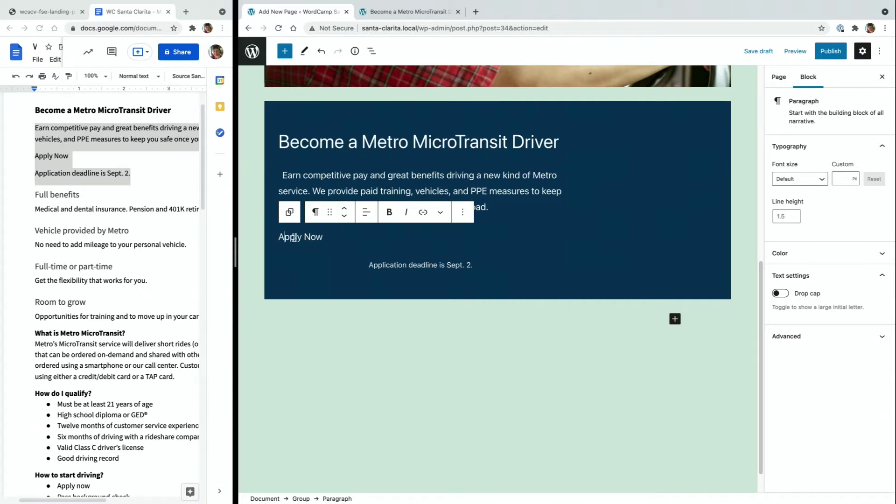
{"action": "left_click_drag", "start_coordinate": [334, 237], "coordinate": [278, 237]}
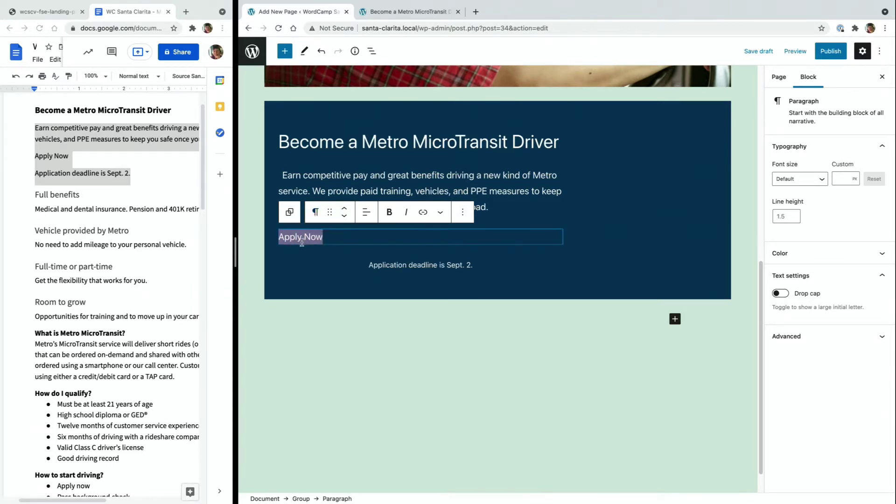
{"action": "left_click", "coordinate": [316, 211]}
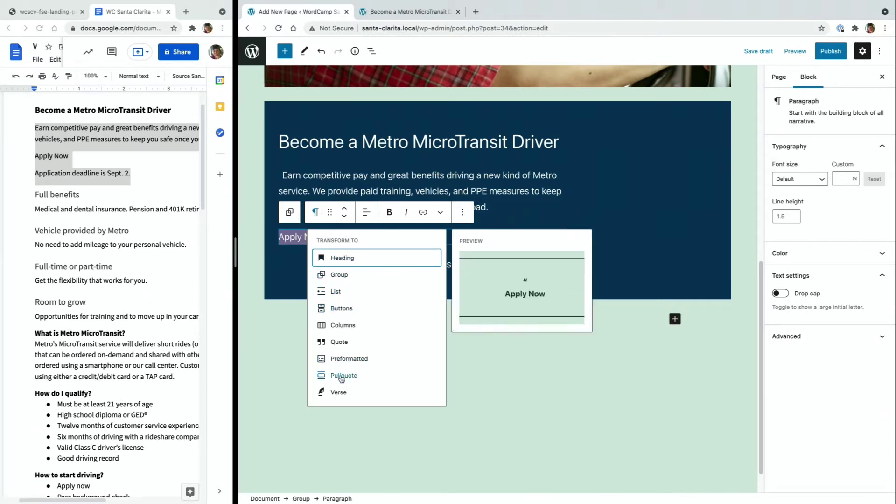
{"action": "left_click", "coordinate": [342, 309]}
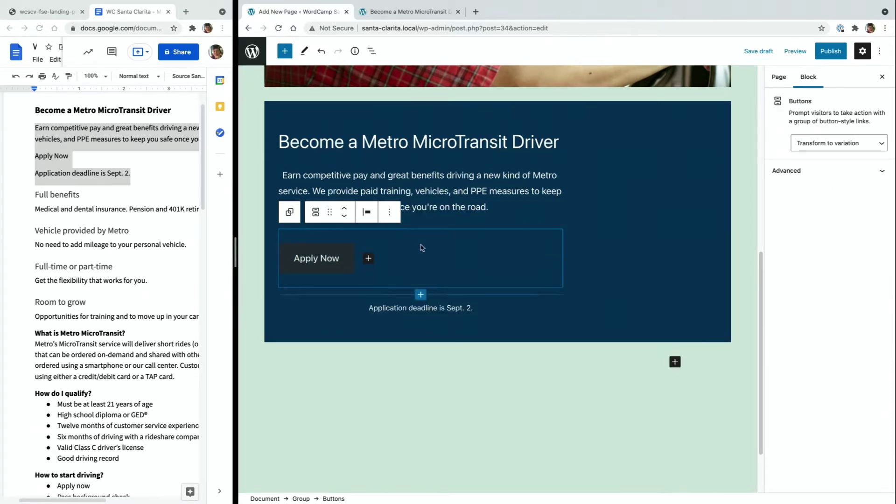
{"action": "left_click", "coordinate": [366, 212]}
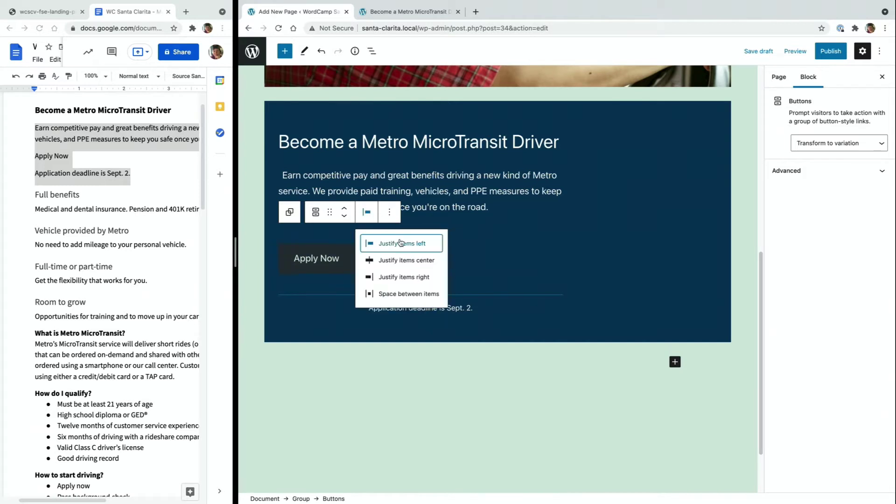
{"action": "left_click", "coordinate": [391, 263]}
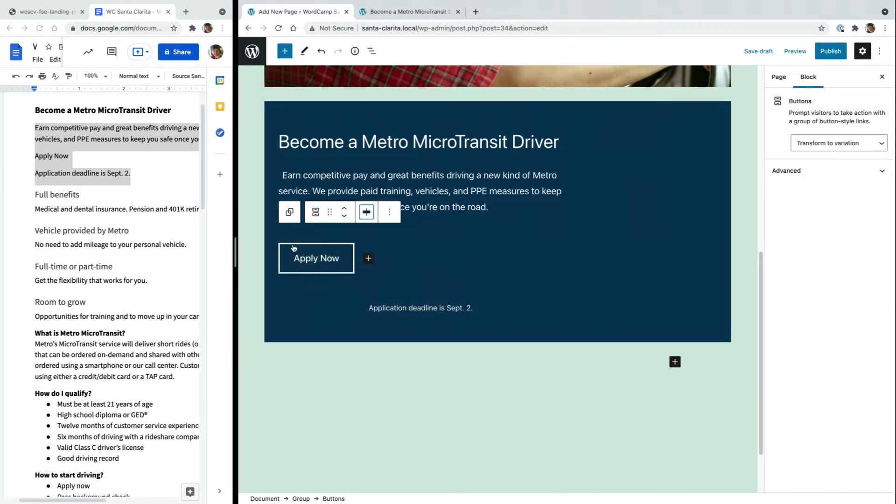
{"action": "left_click", "coordinate": [610, 217]}
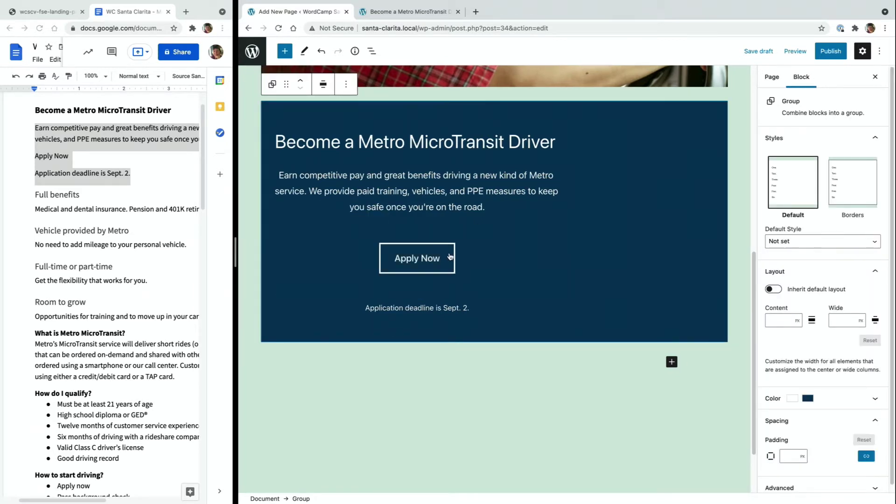
Bring up the design mockup for reference and give the "Apply Now" button a Red background and white text.
{"action": "left_click", "coordinate": [372, 51]}
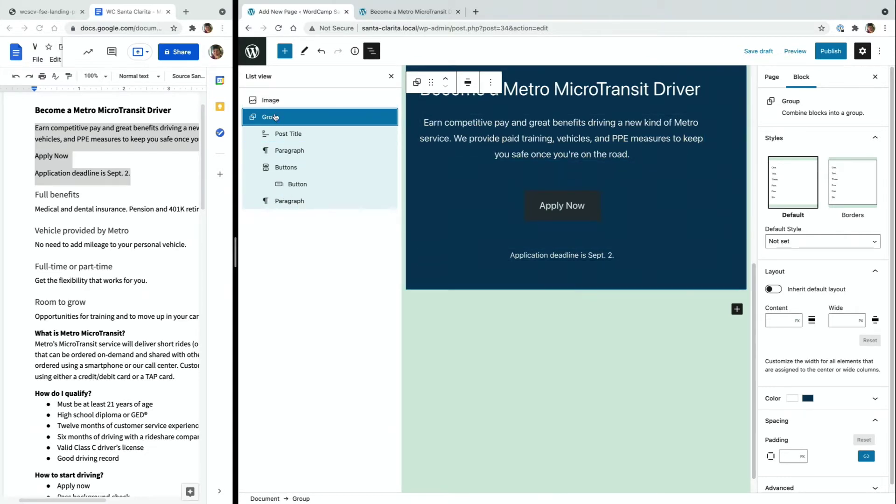
{"action": "left_click", "coordinate": [297, 184]}
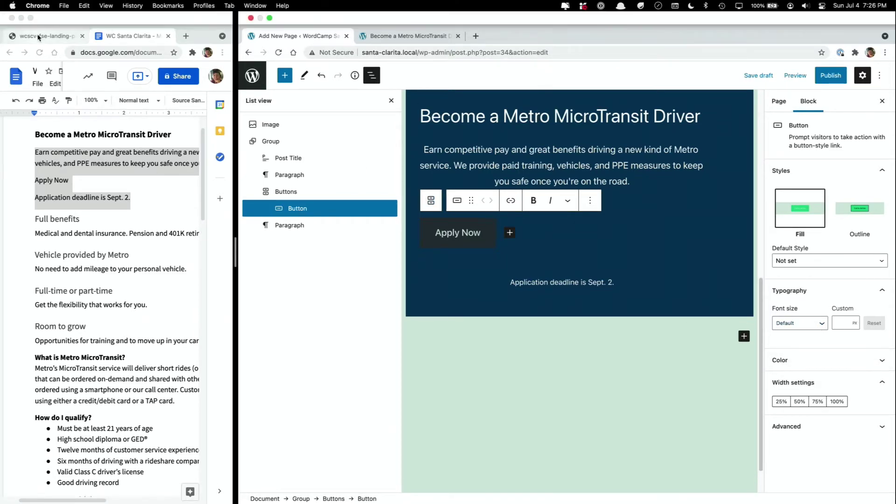
{"action": "left_click", "coordinate": [38, 37]}
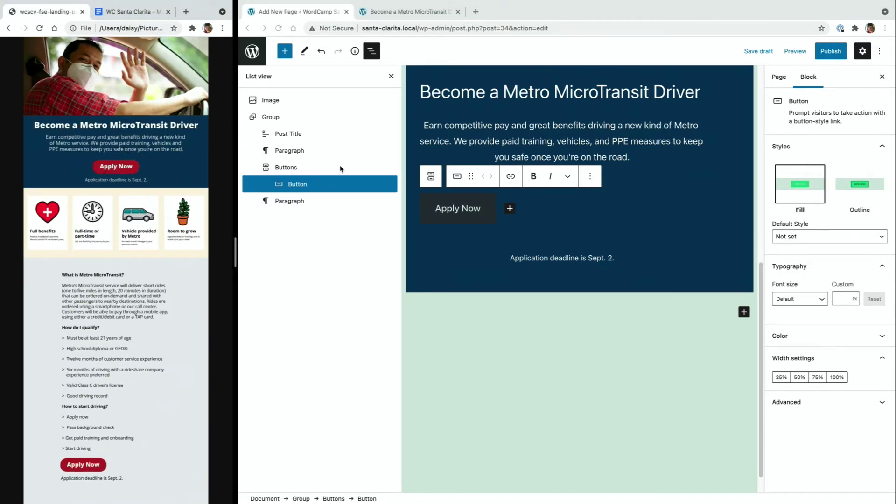
{"action": "left_click", "coordinate": [788, 337]}
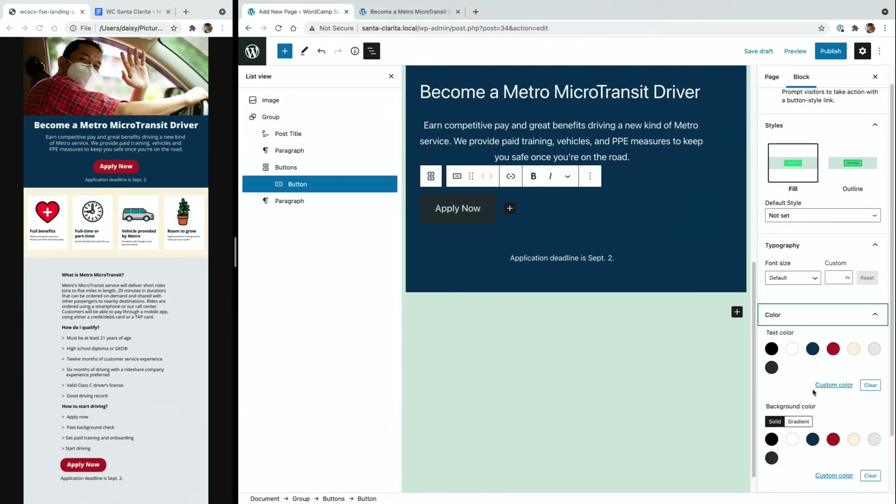
{"action": "left_click", "coordinate": [833, 439]}
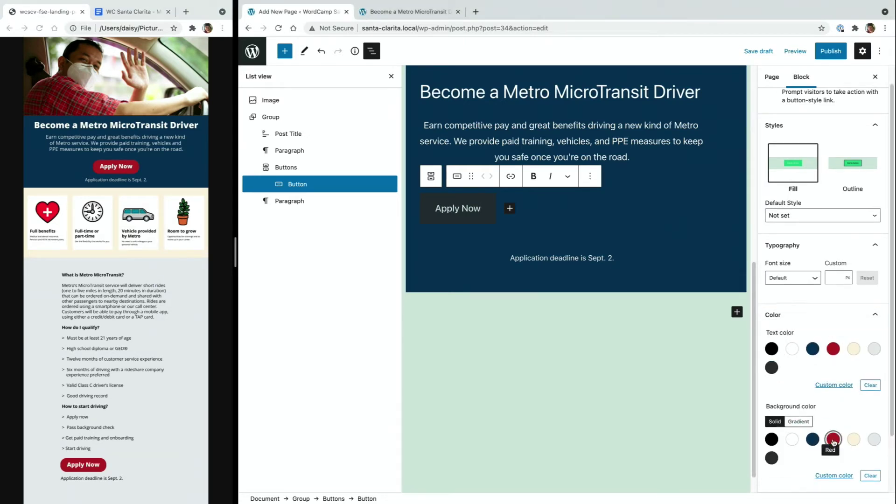
{"action": "left_click", "coordinate": [792, 353]}
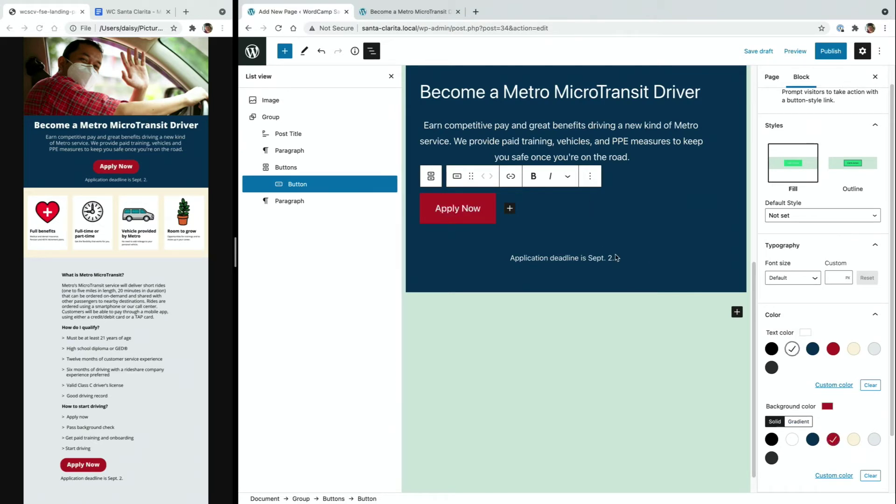
{"action": "scroll", "coordinate": [840, 329], "scroll_direction": "down", "scroll_amount": 2}
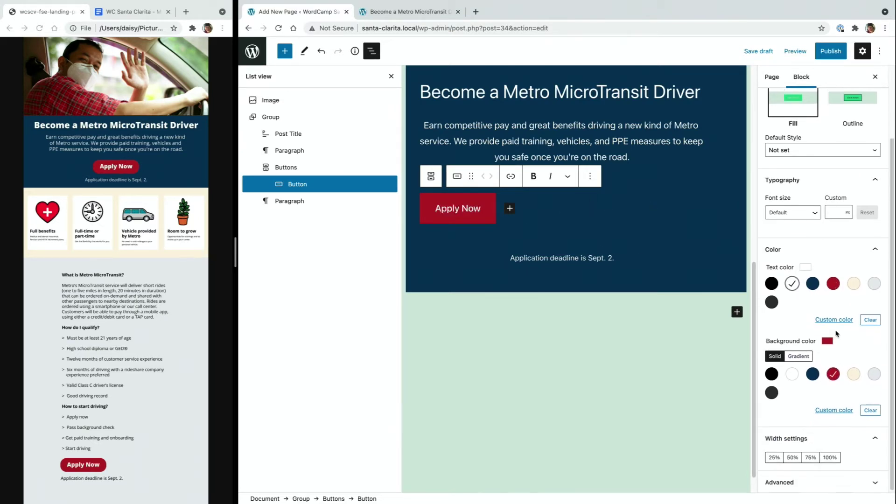
{"action": "left_click", "coordinate": [650, 254]}
Save the landing page as a draft.
{"action": "left_click", "coordinate": [555, 392]}
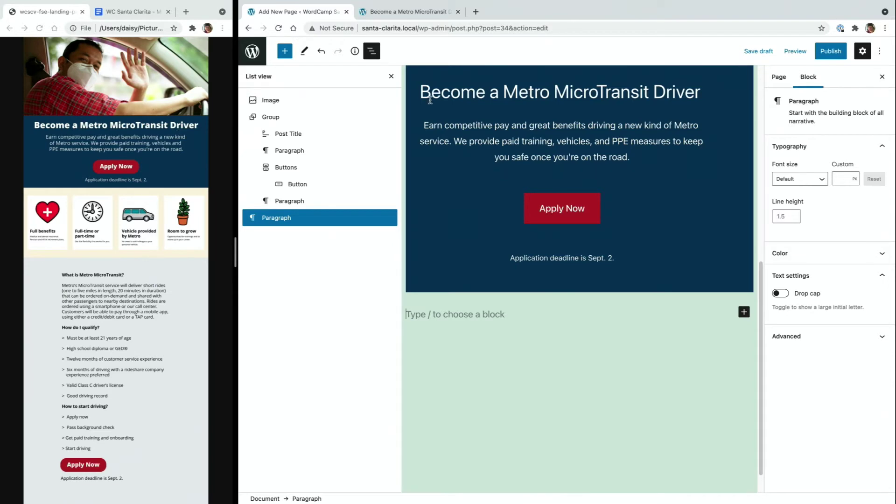
{"action": "left_click", "coordinate": [528, 91]}
{"action": "scroll", "coordinate": [528, 93], "scroll_direction": "up", "scroll_amount": 3}
{"action": "left_click", "coordinate": [768, 52]}
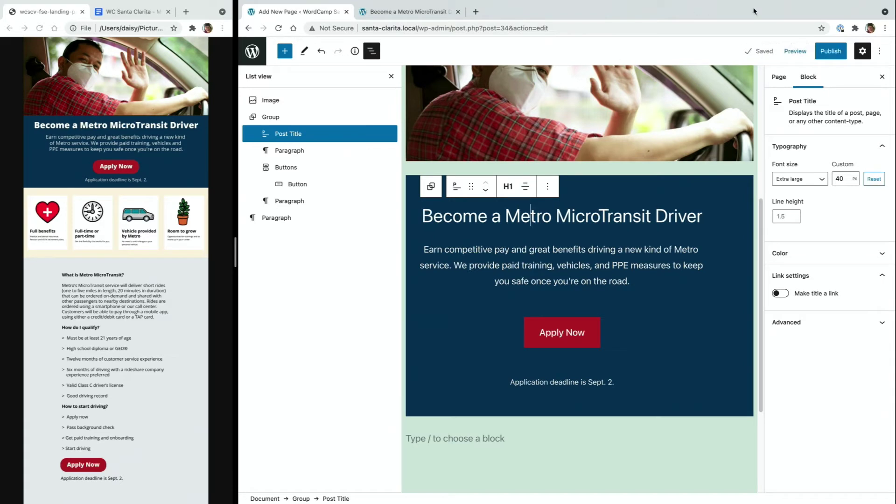
Preview the page in a new tab and examine the image, navy group and page header and footer against the mockup.
{"action": "left_click", "coordinate": [804, 50]}
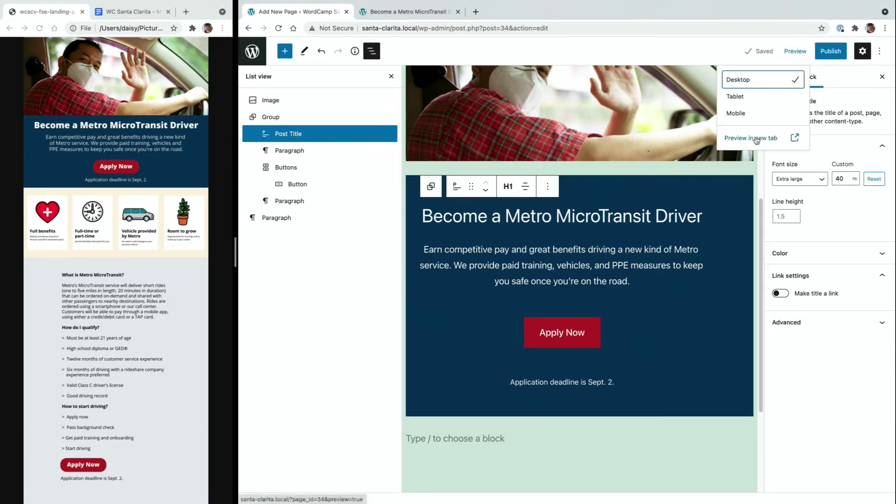
{"action": "left_click", "coordinate": [756, 139]}
{"action": "left_click", "coordinate": [570, 14]}
{"action": "scroll", "coordinate": [564, 215], "scroll_direction": "down", "scroll_amount": 2}
{"action": "scroll", "coordinate": [564, 215], "scroll_direction": "down", "scroll_amount": 10}
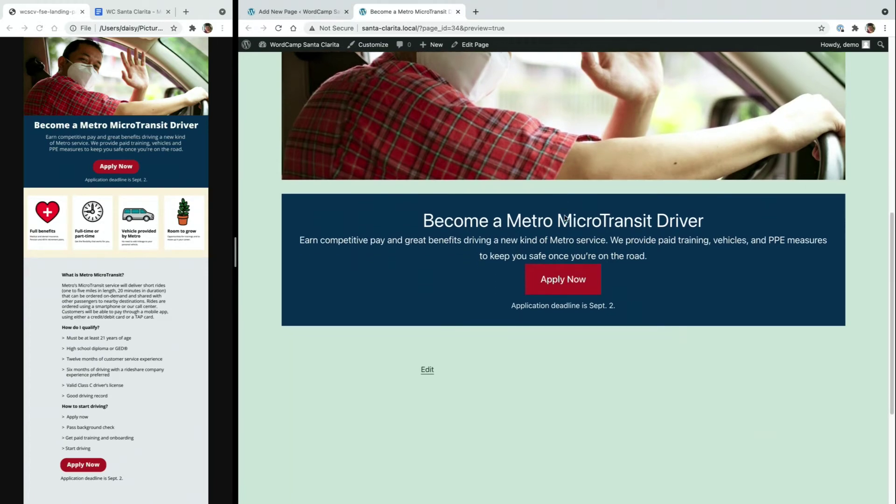
{"action": "scroll", "coordinate": [564, 218], "scroll_direction": "up", "scroll_amount": 12}
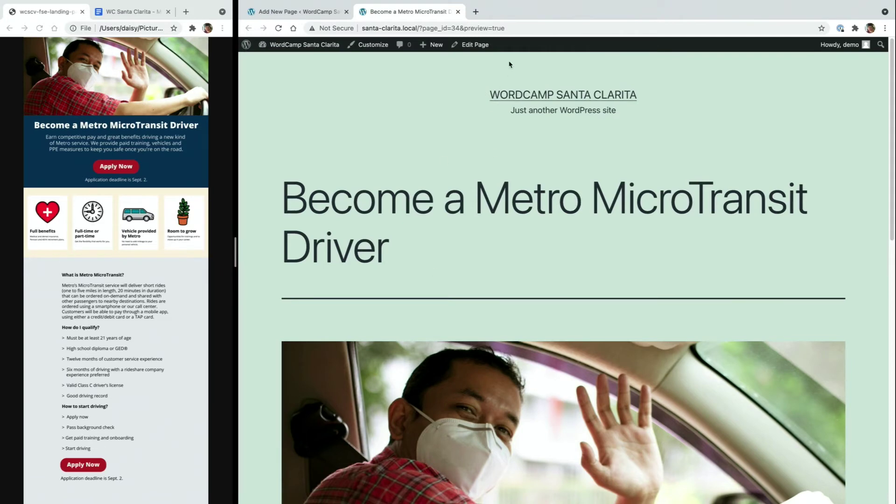
{"action": "scroll", "coordinate": [473, 283], "scroll_direction": "down", "scroll_amount": 15}
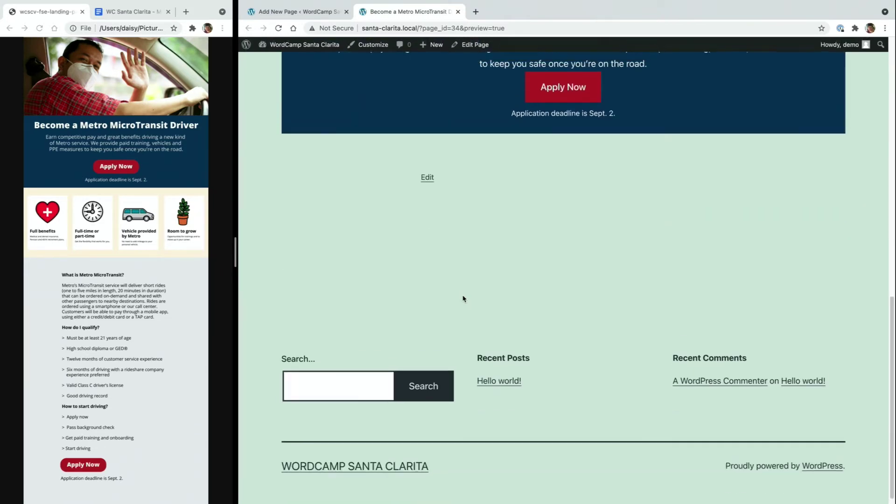
{"action": "scroll", "coordinate": [293, 233], "scroll_direction": "up", "scroll_amount": 4}
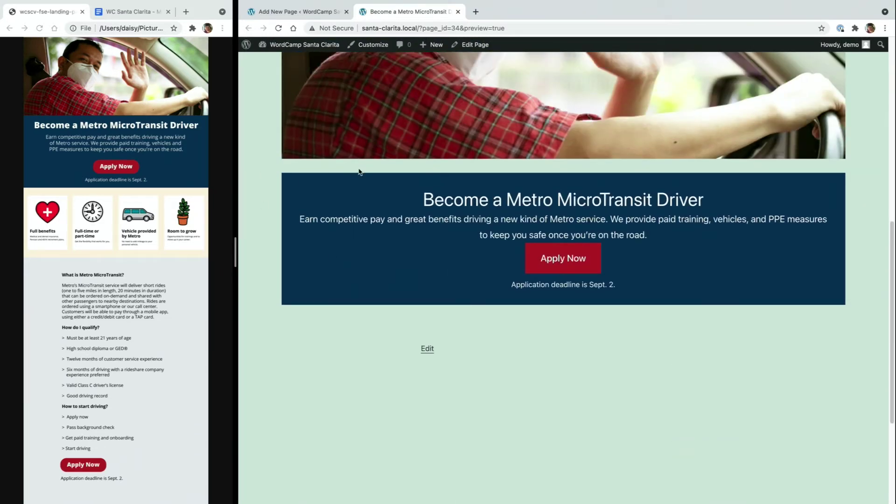
{"action": "mouse_move", "coordinate": [265, 39]}
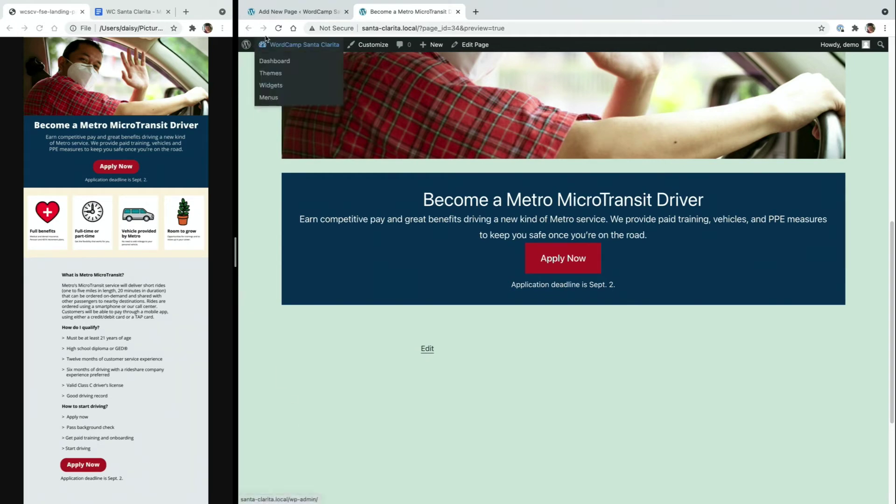
Return to the page editor and remove the empty paragraph below the navy group.
{"action": "left_click", "coordinate": [280, 12]}
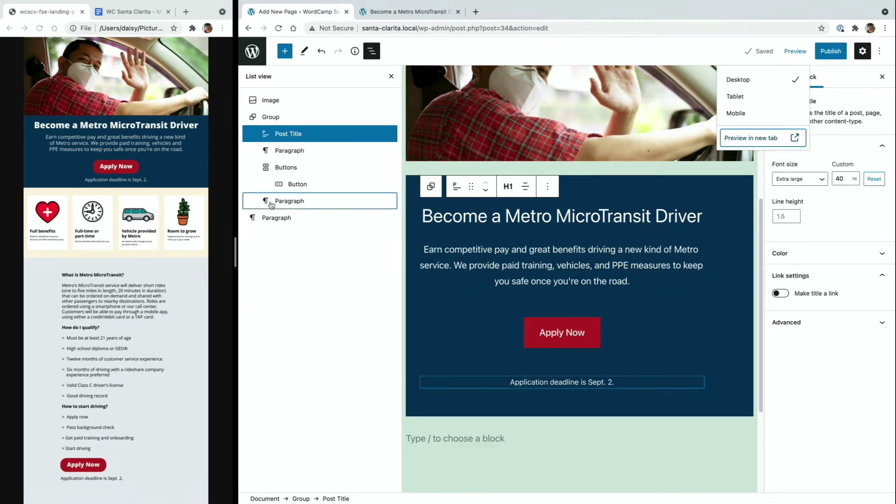
{"action": "left_click", "coordinate": [277, 220]}
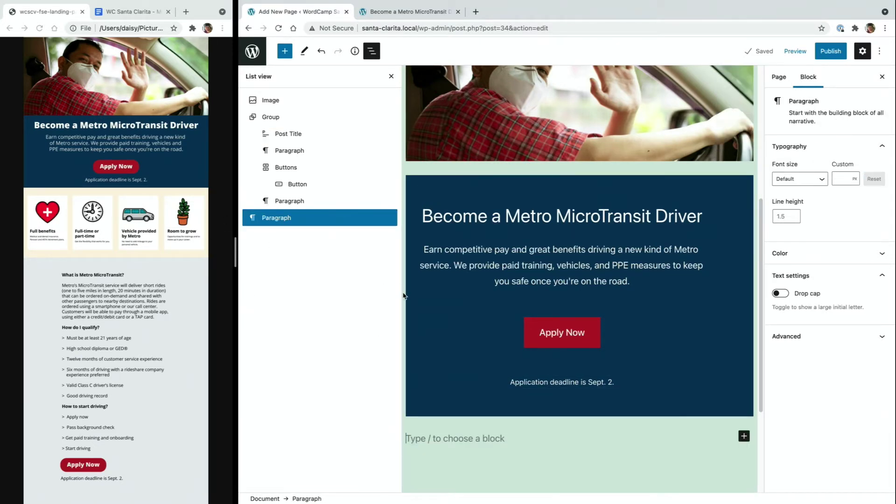
{"action": "left_click", "coordinate": [418, 303]}
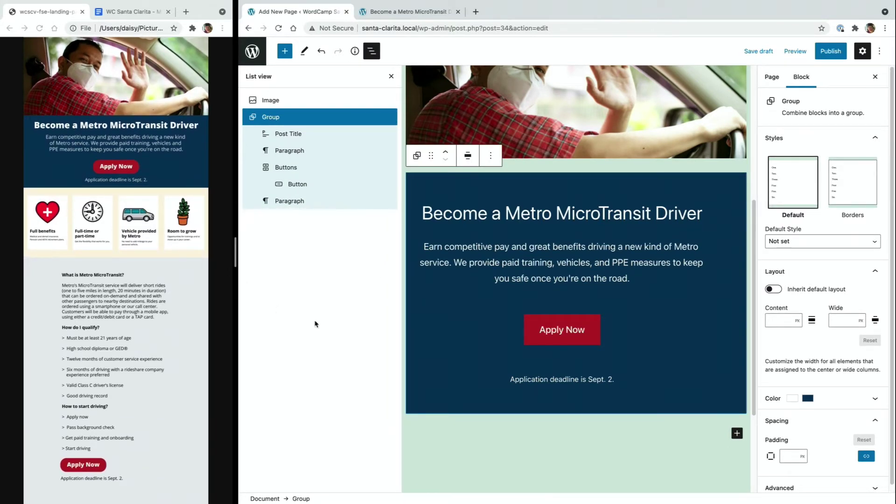
Insert a Columns block below the navy group using the single-column 100 variation.
{"action": "left_click", "coordinate": [737, 434]}
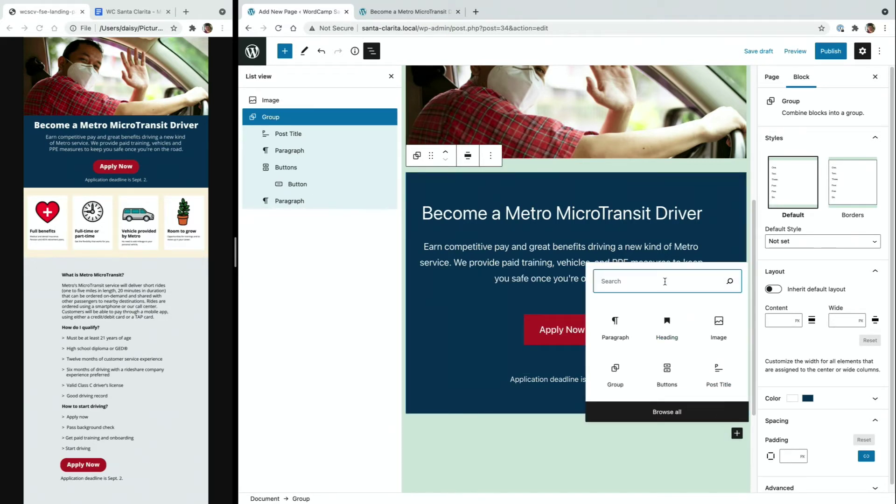
{"action": "type", "text": "colu"}
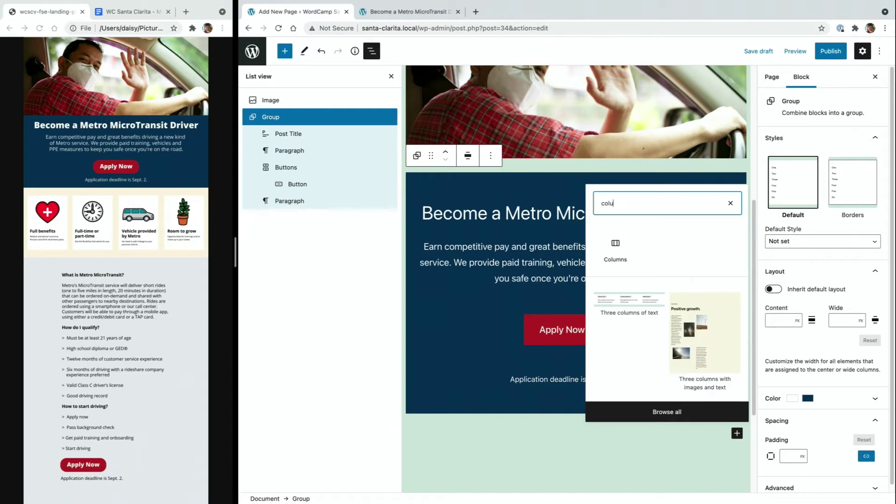
{"action": "left_click", "coordinate": [614, 247]}
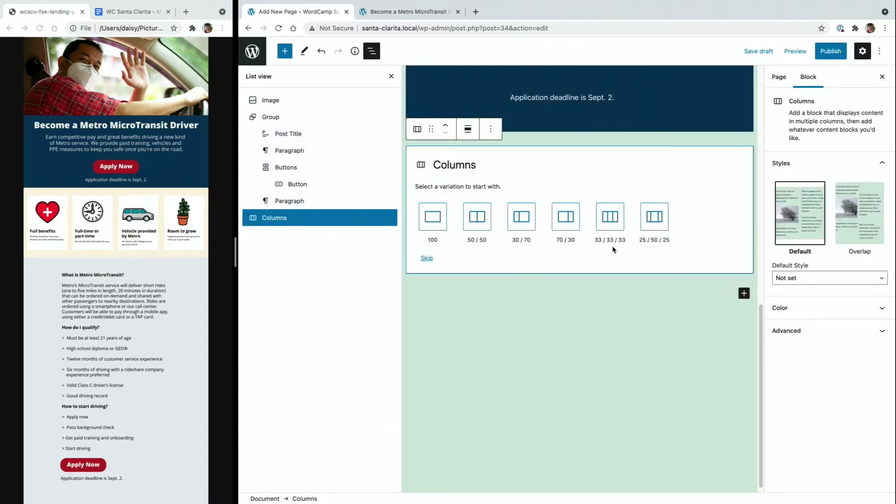
{"action": "left_click", "coordinate": [432, 225]}
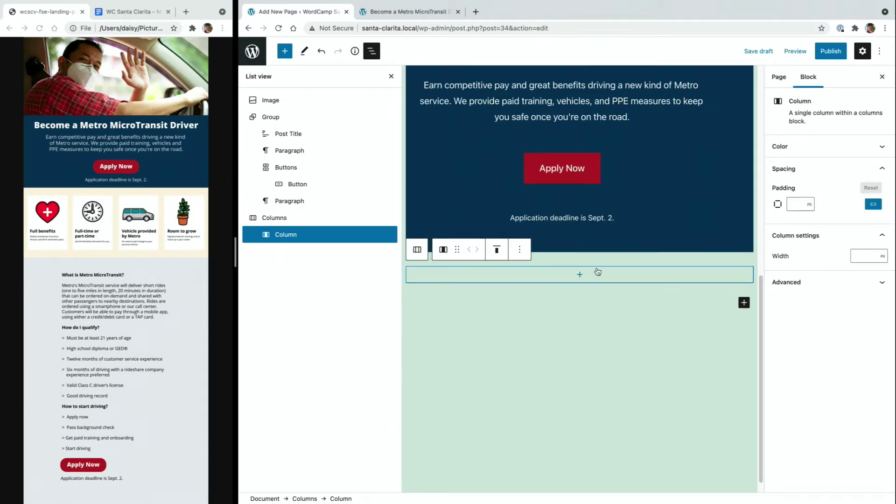
Insert an Image block in the single column below the navy group using benefits.png from the media library.
{"action": "left_click", "coordinate": [641, 280]}
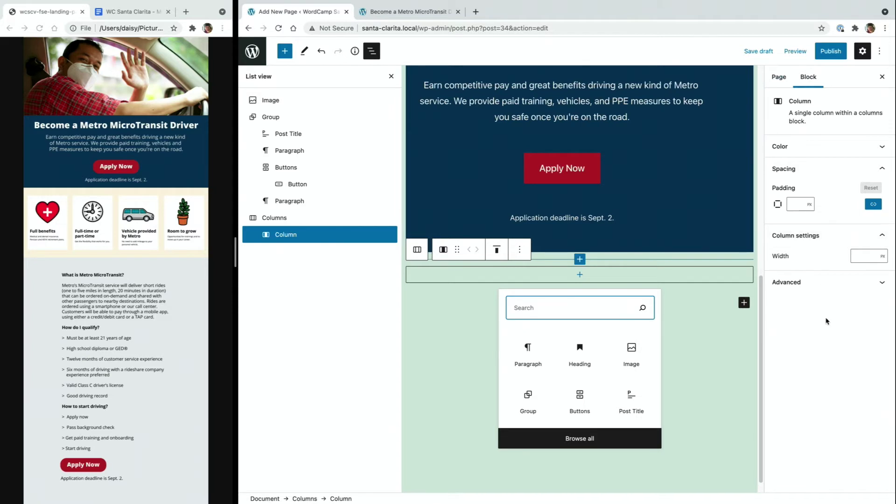
{"action": "left_click", "coordinate": [287, 222]}
{"action": "left_click", "coordinate": [290, 221]}
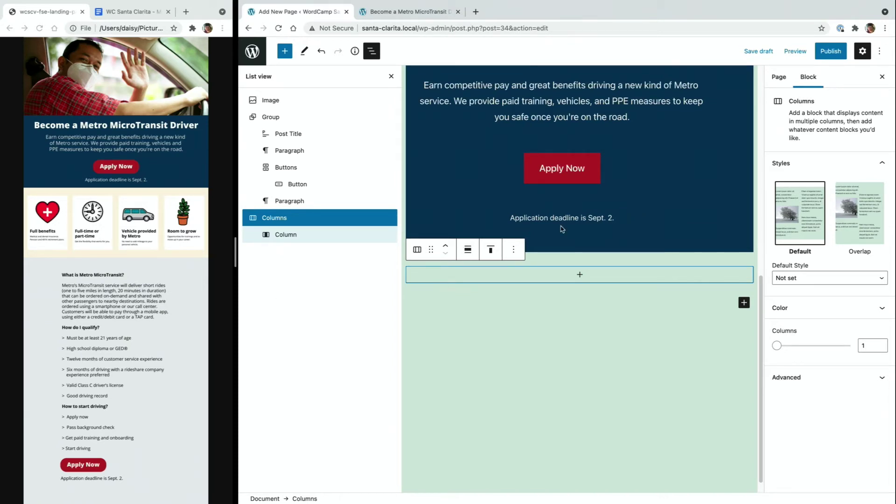
{"action": "left_click", "coordinate": [580, 276]}
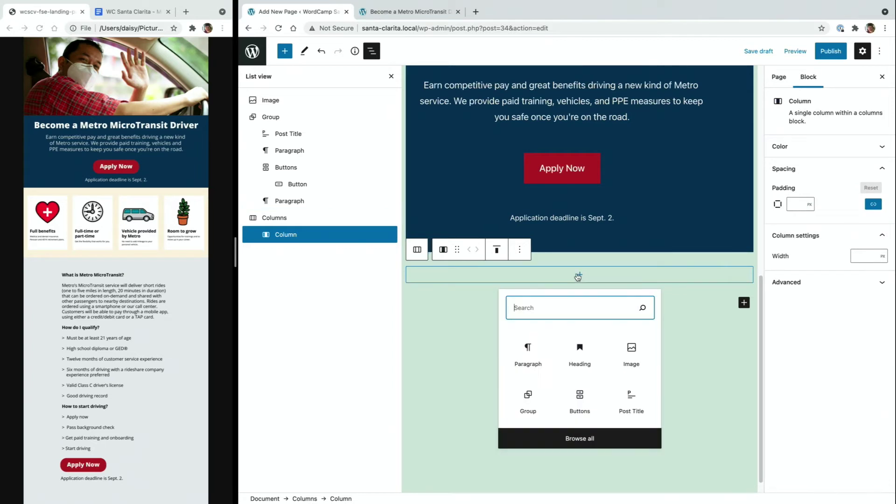
{"action": "left_click", "coordinate": [626, 357]}
{"action": "left_click", "coordinate": [474, 332]}
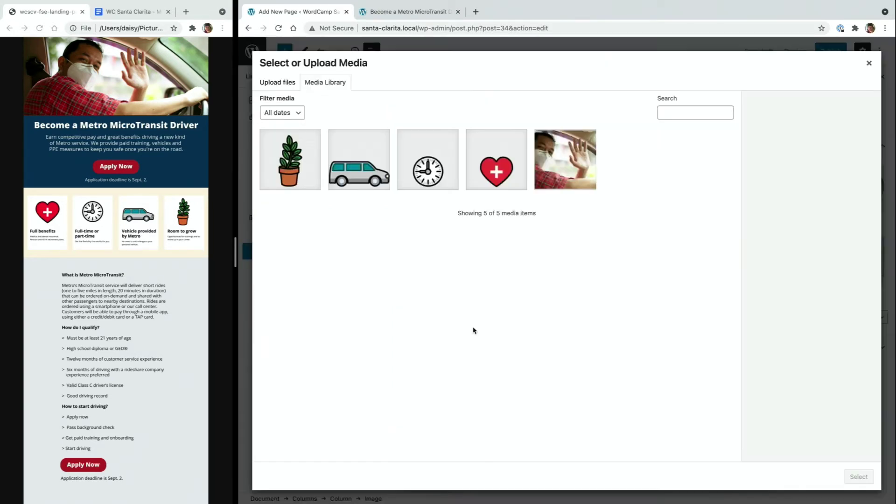
{"action": "left_click", "coordinate": [489, 153]}
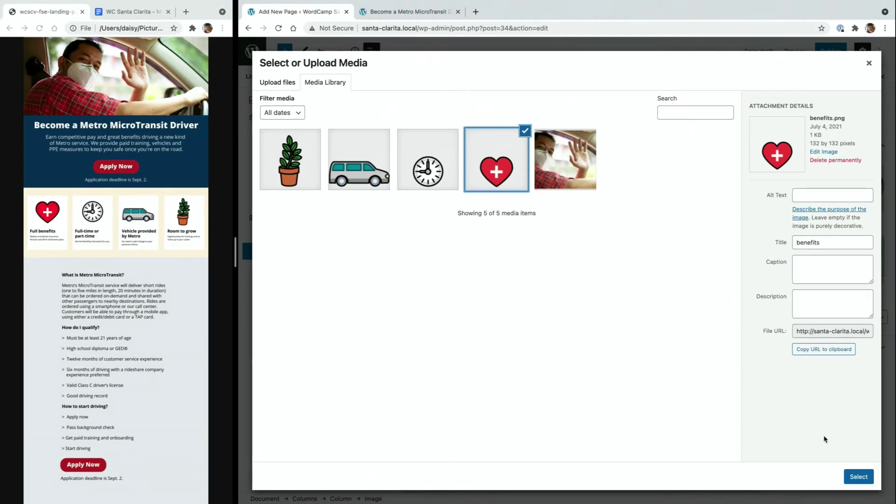
{"action": "left_click", "coordinate": [854, 477]}
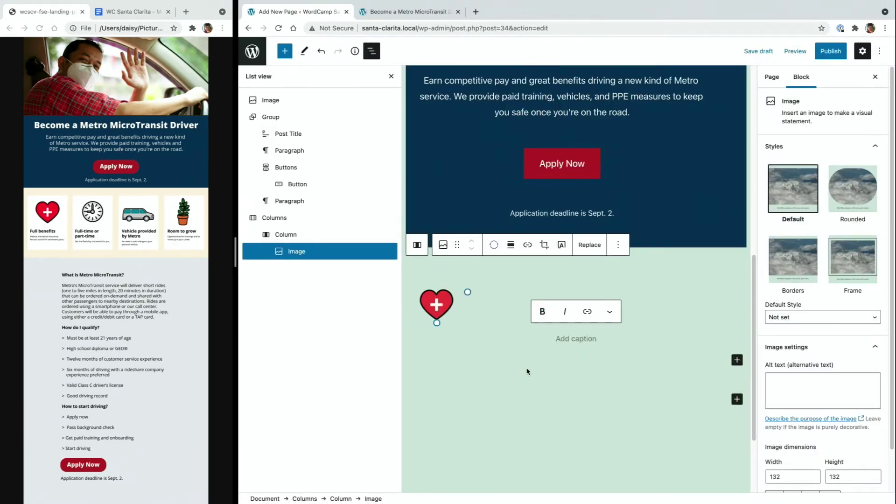
{"action": "left_click", "coordinate": [521, 430]}
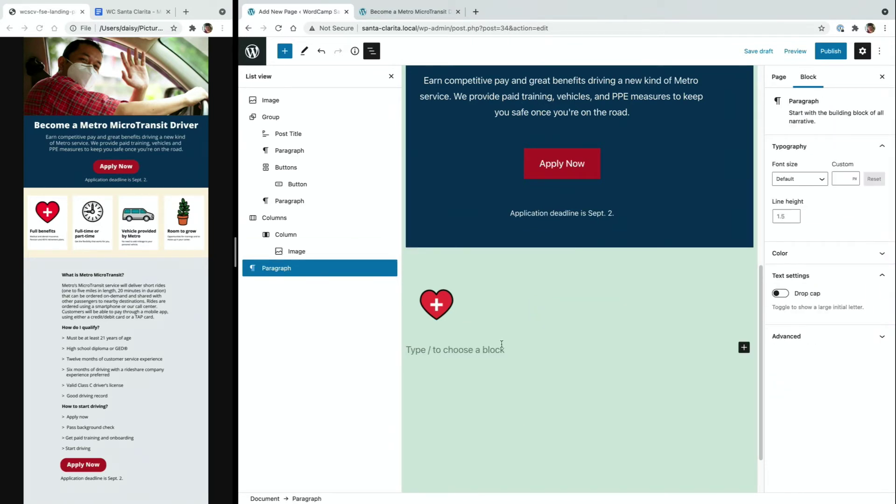
{"action": "left_click", "coordinate": [550, 316]}
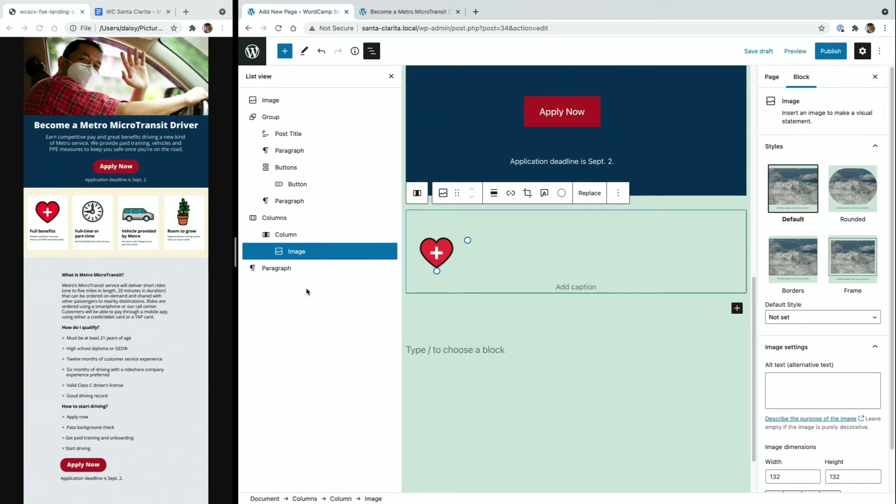
Set the padding of the column holding the heart image to 10 px.
{"action": "left_click", "coordinate": [278, 237]}
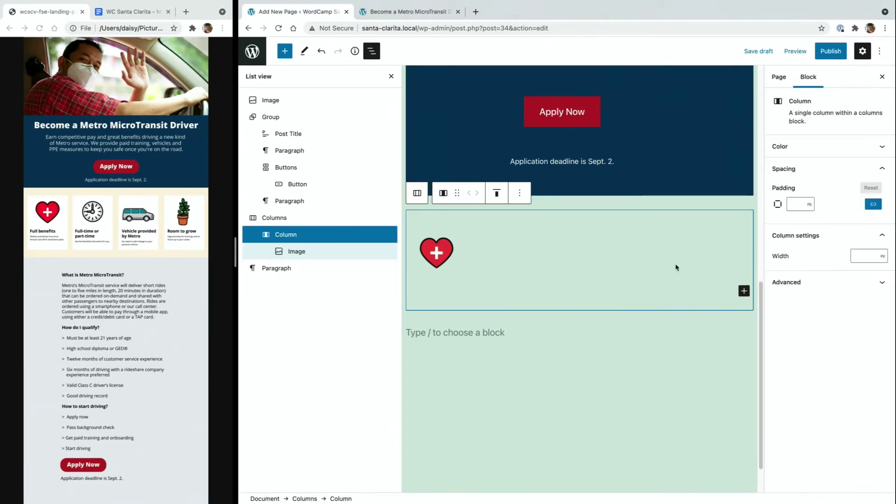
{"action": "left_click", "coordinate": [799, 204]}
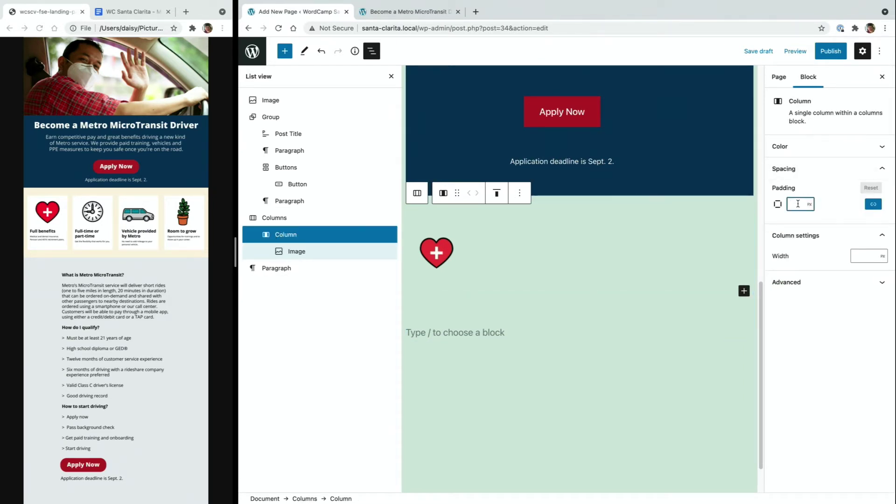
{"action": "key", "text": "Tab"}
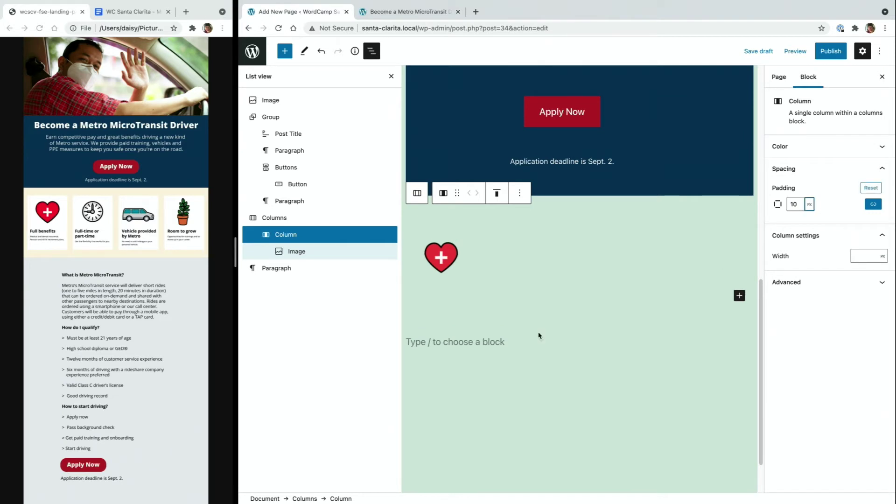
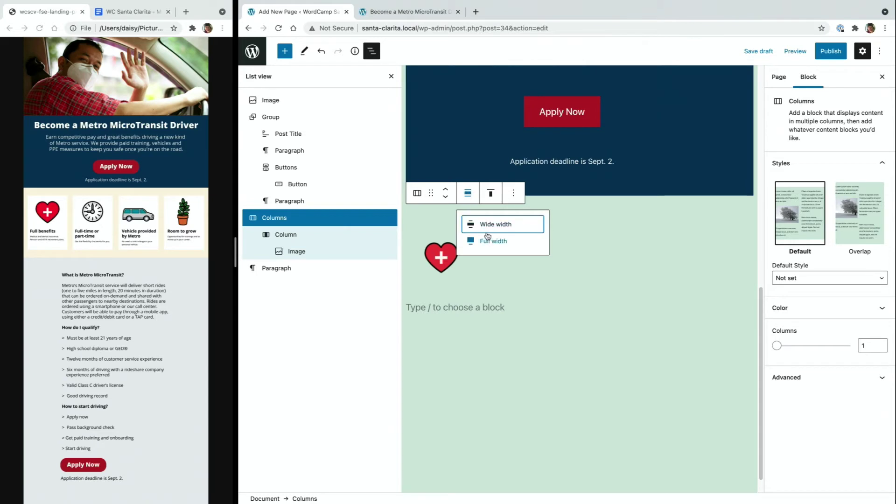
Align the Columns block to wide width and give it the cream background color.
{"action": "left_click", "coordinate": [486, 228]}
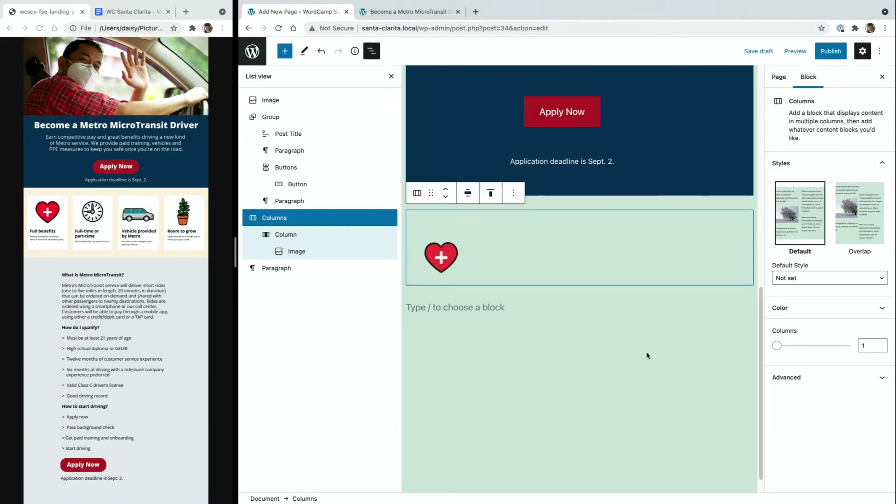
{"action": "left_click", "coordinate": [833, 308]}
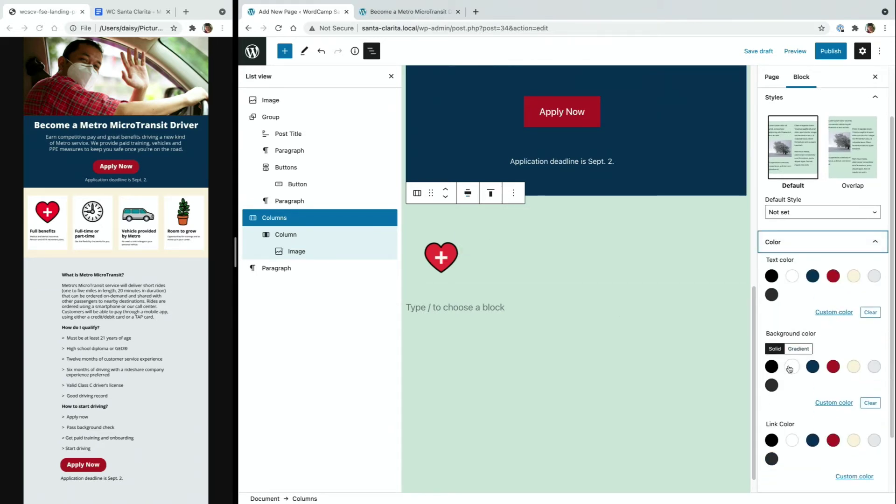
{"action": "left_click", "coordinate": [855, 367]}
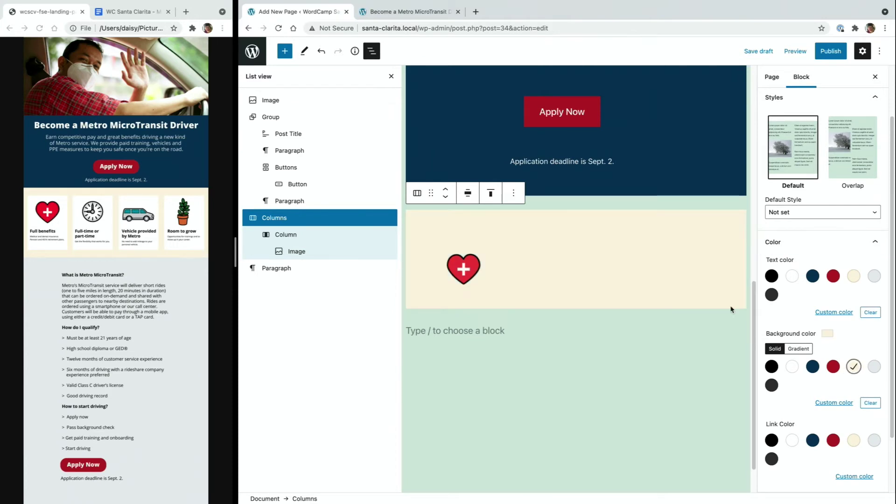
Give the column holding the heart image a white background color.
{"action": "left_click", "coordinate": [285, 237]}
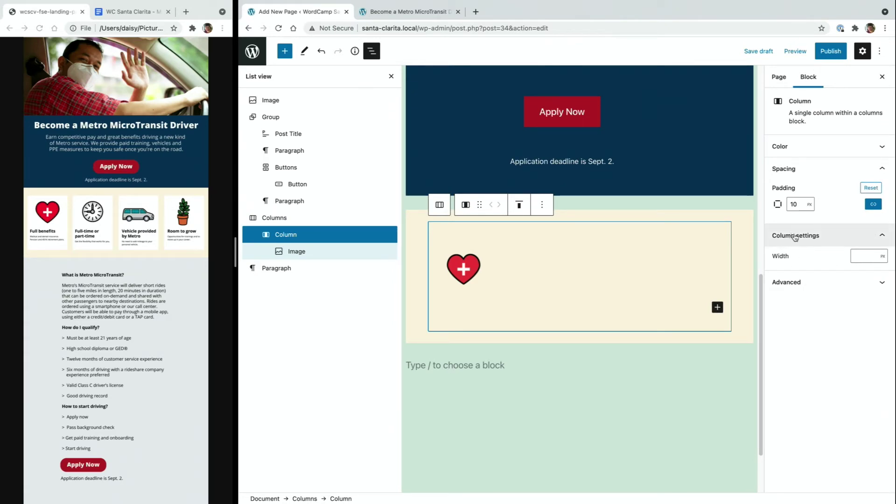
{"action": "left_click", "coordinate": [824, 144]}
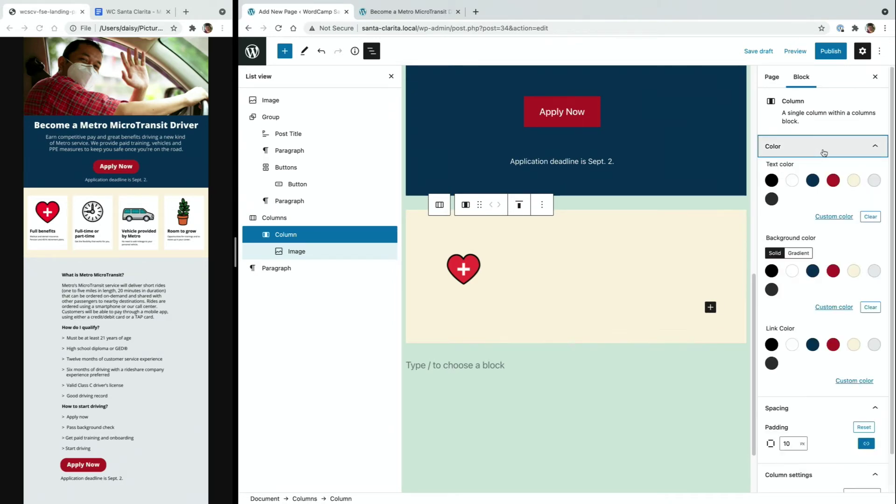
{"action": "left_click", "coordinate": [792, 271]}
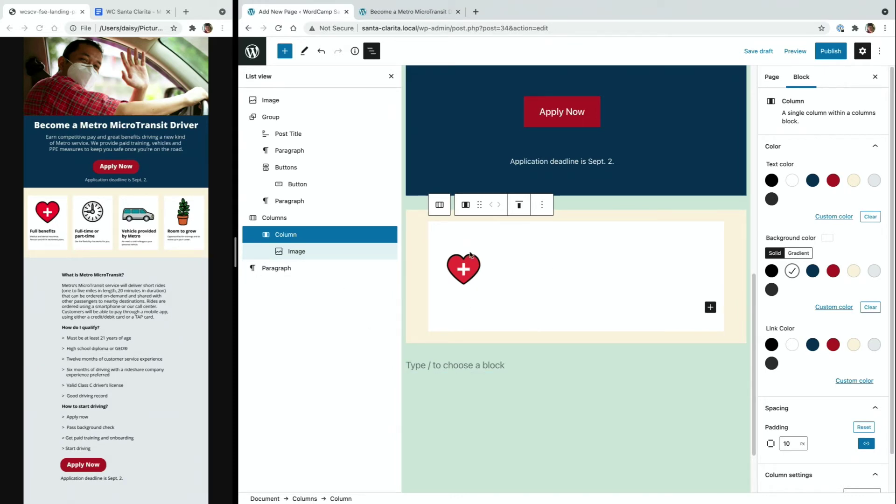
Duplicate the white heart-image column three times to make four matching columns.
{"action": "left_click", "coordinate": [542, 205]}
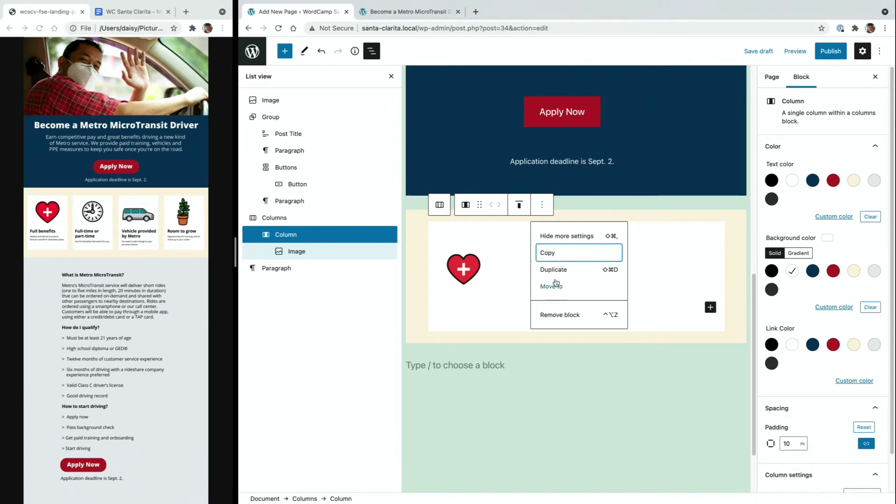
{"action": "left_click", "coordinate": [555, 274]}
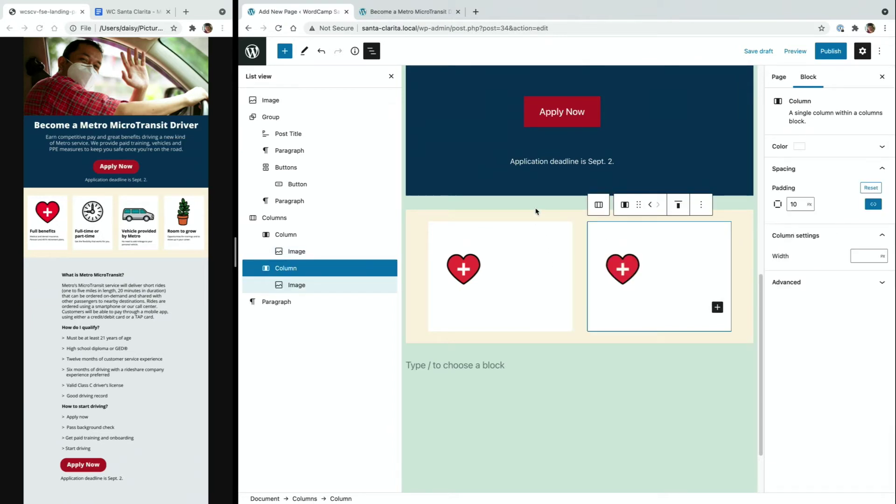
{"action": "left_click", "coordinate": [701, 204]}
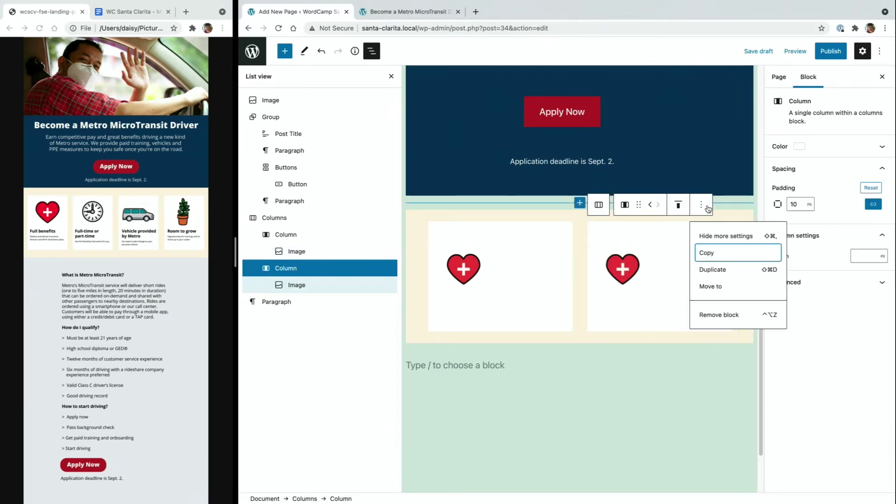
{"action": "left_click", "coordinate": [720, 278]}
{"action": "left_click", "coordinate": [749, 207]}
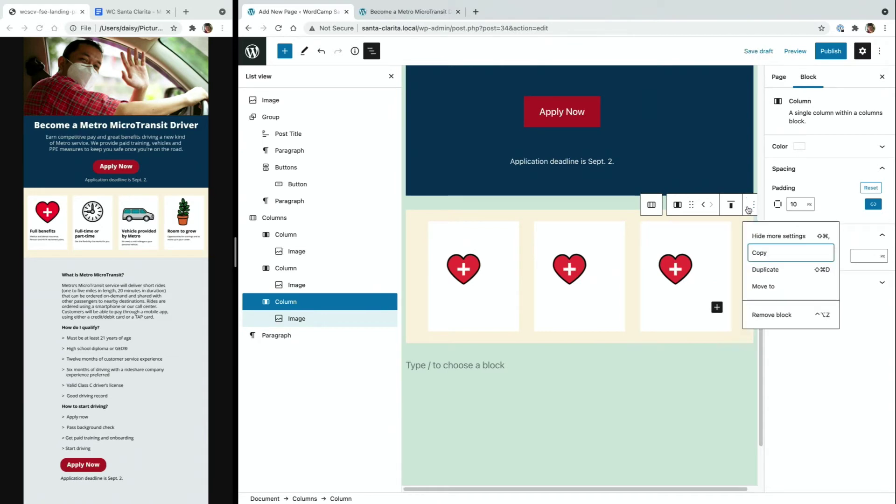
{"action": "left_click", "coordinate": [765, 271]}
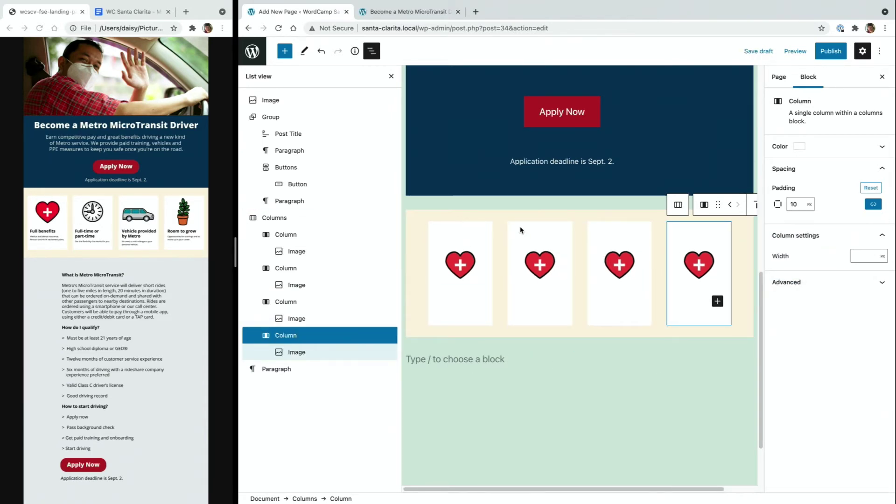
Replace the image in the second column with clock.png from the media library.
{"action": "left_click", "coordinate": [536, 265]}
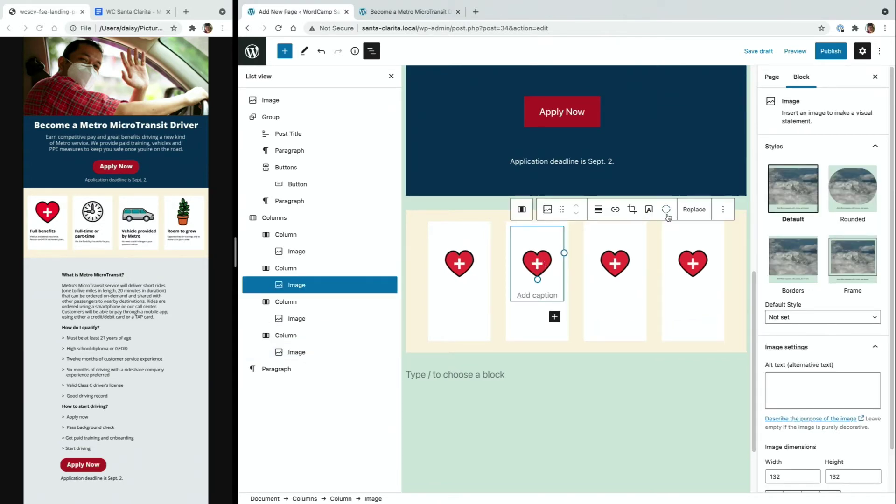
{"action": "left_click", "coordinate": [692, 210]}
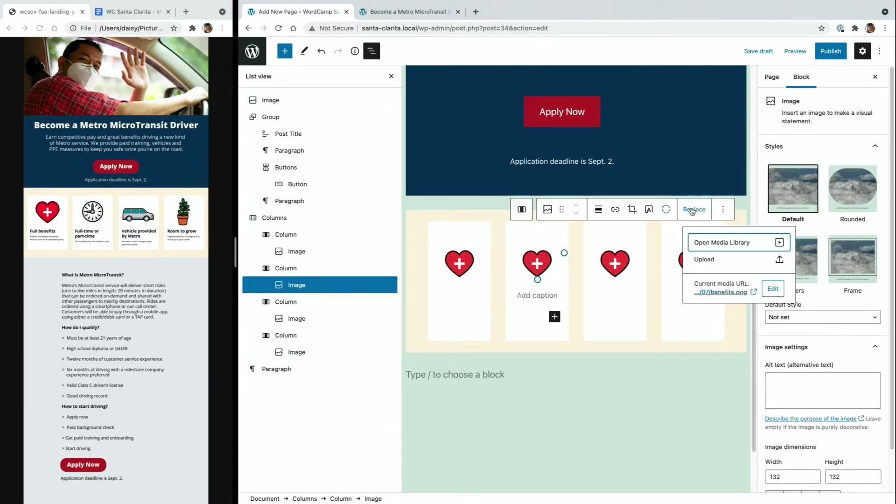
{"action": "left_click", "coordinate": [707, 244]}
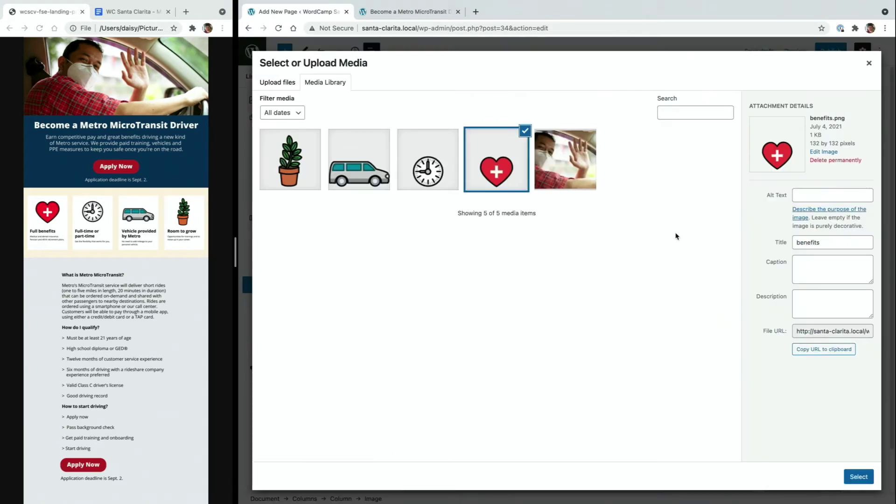
{"action": "left_click", "coordinate": [414, 149]}
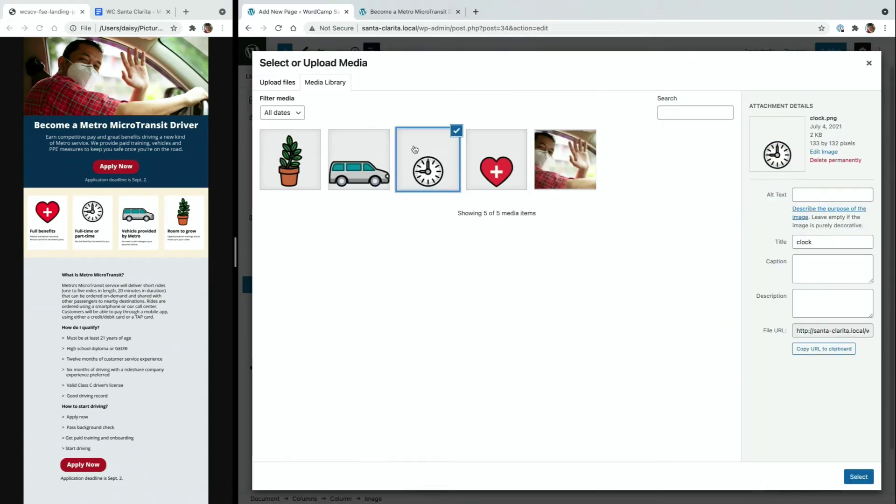
{"action": "left_click", "coordinate": [869, 476]}
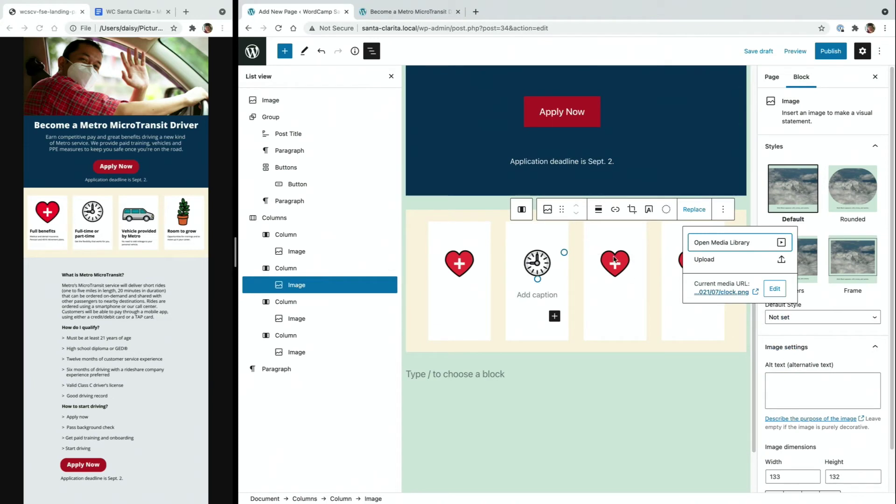
Replace the heart image in the third column with van.png from the media library.
{"action": "left_click", "coordinate": [627, 265]}
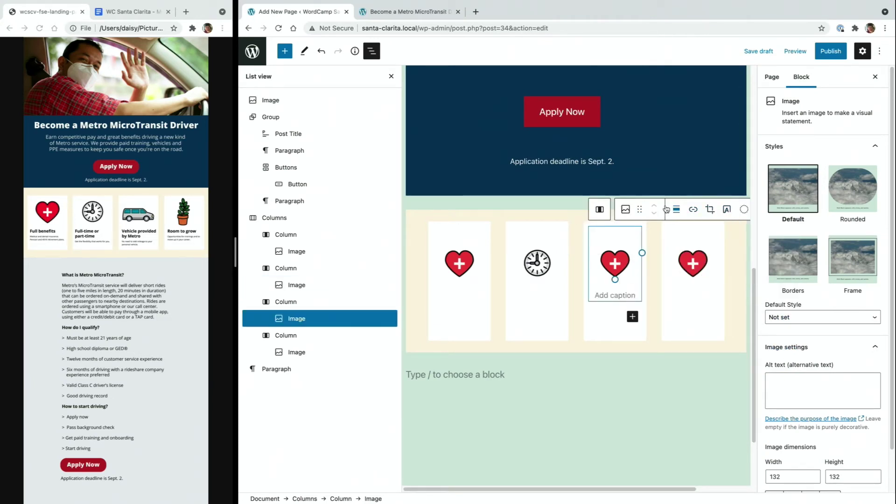
{"action": "scroll", "coordinate": [644, 219], "scroll_direction": "right", "scroll_amount": 3}
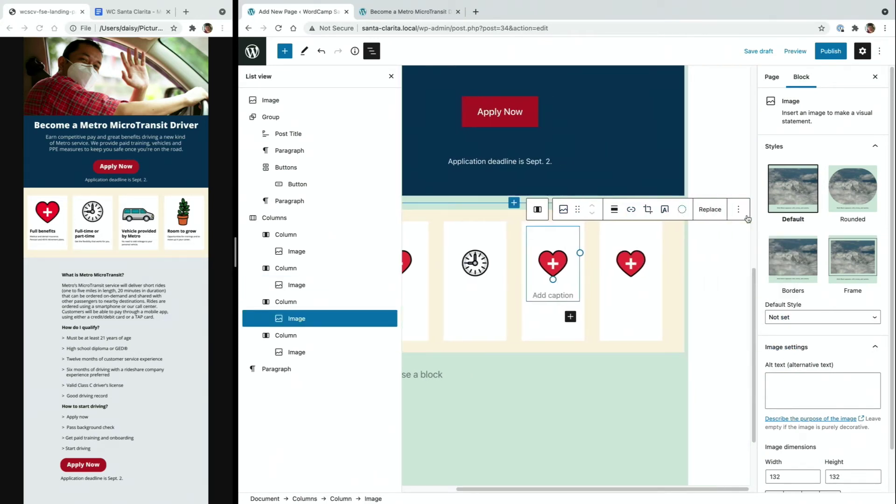
{"action": "left_click", "coordinate": [708, 210]}
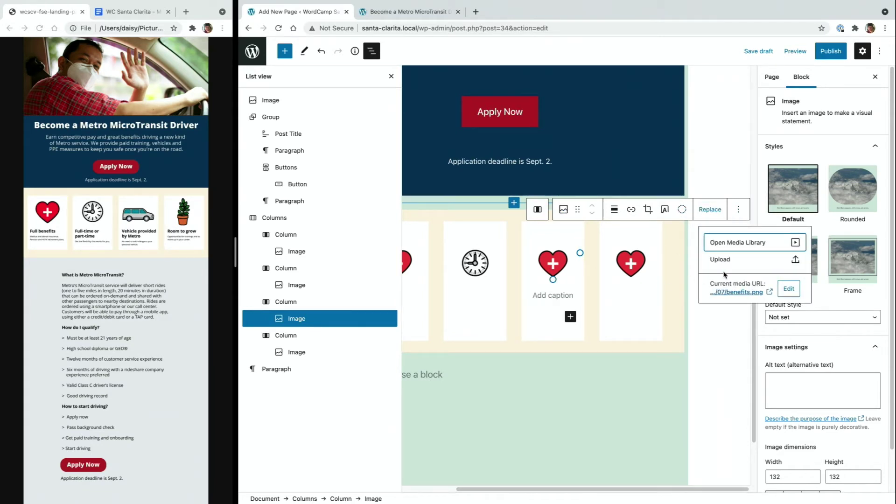
{"action": "left_click", "coordinate": [731, 243]}
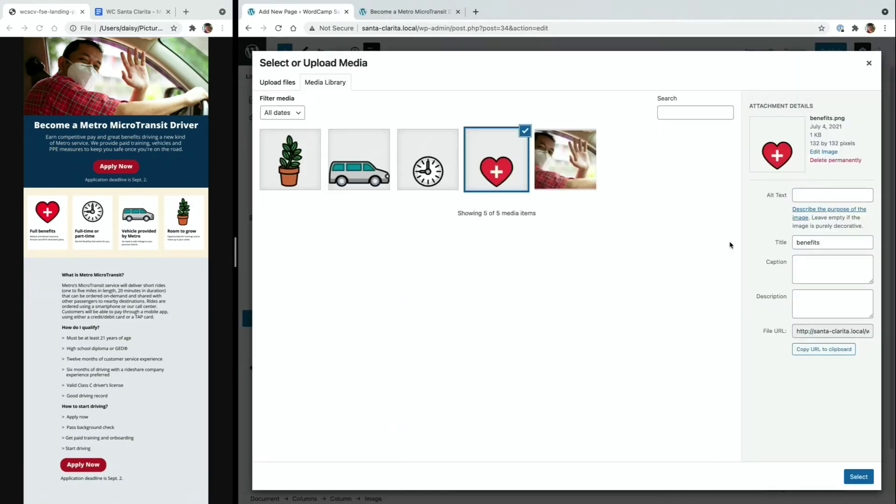
{"action": "left_click", "coordinate": [353, 172]}
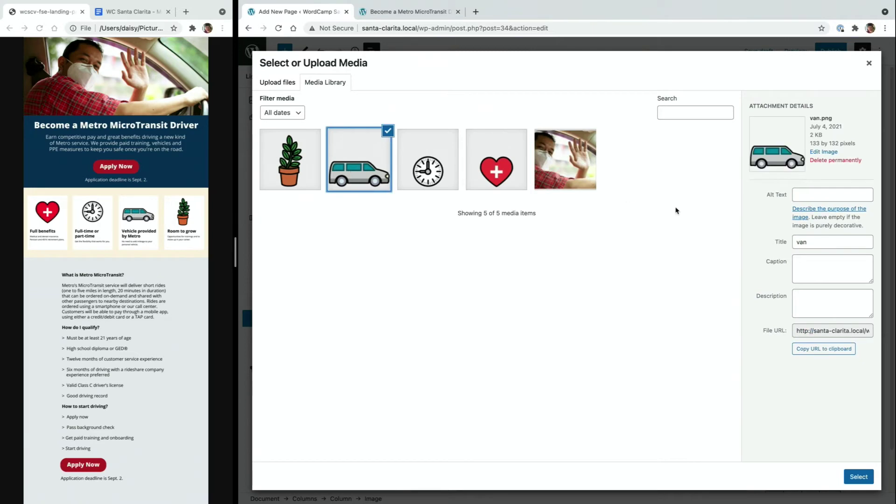
{"action": "key", "text": "space"}
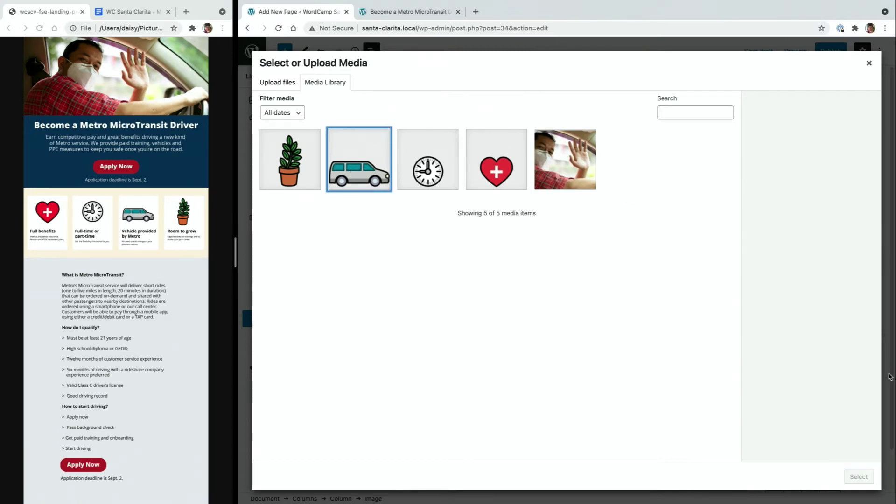
{"action": "left_click", "coordinate": [342, 155]}
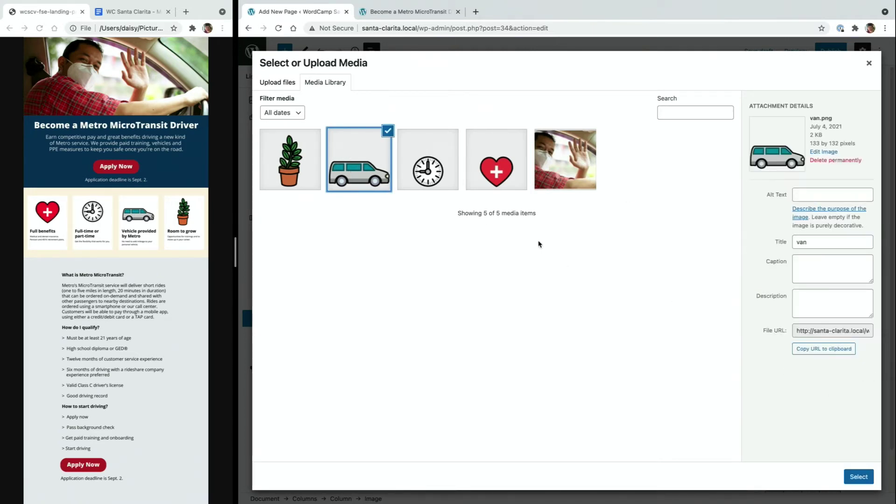
{"action": "left_click", "coordinate": [860, 474]}
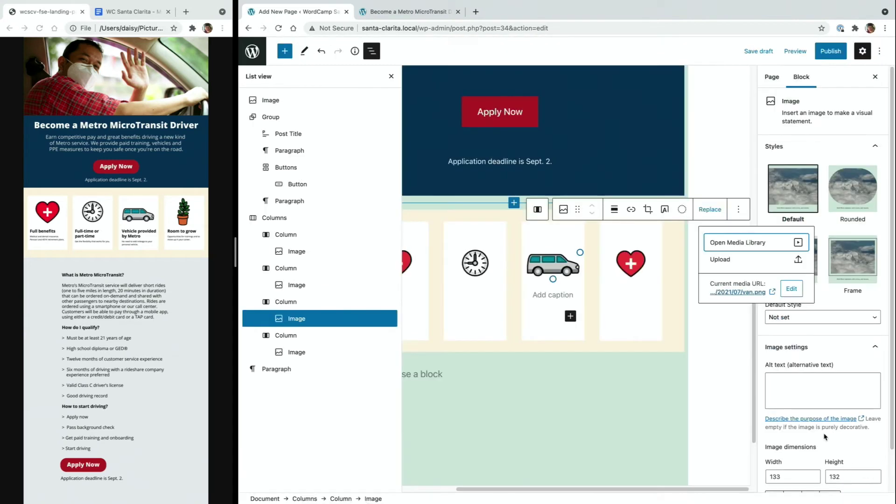
Replace the heart image in the fourth column with plant.png from the media library.
{"action": "left_click", "coordinate": [635, 269]}
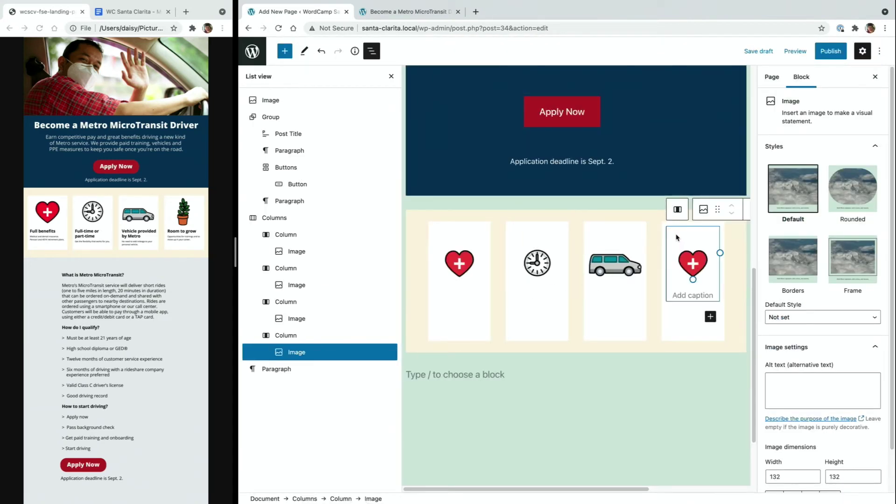
{"action": "left_click", "coordinate": [710, 209]}
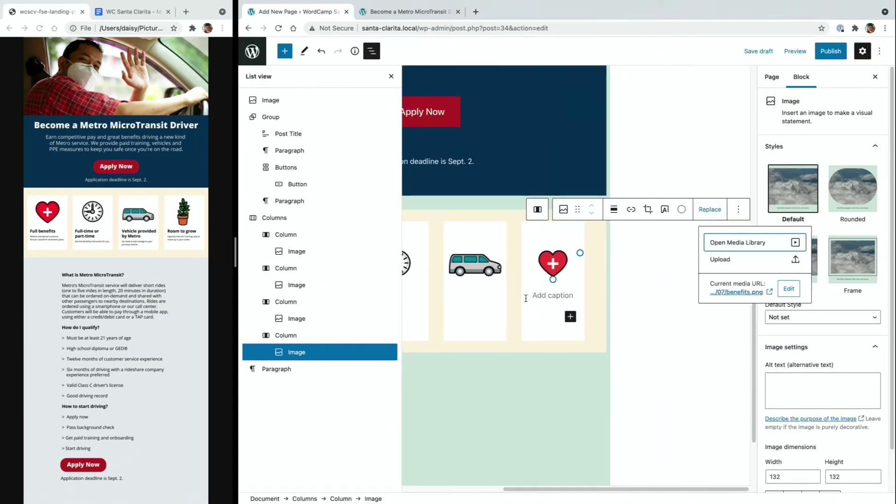
{"action": "left_click", "coordinate": [729, 245]}
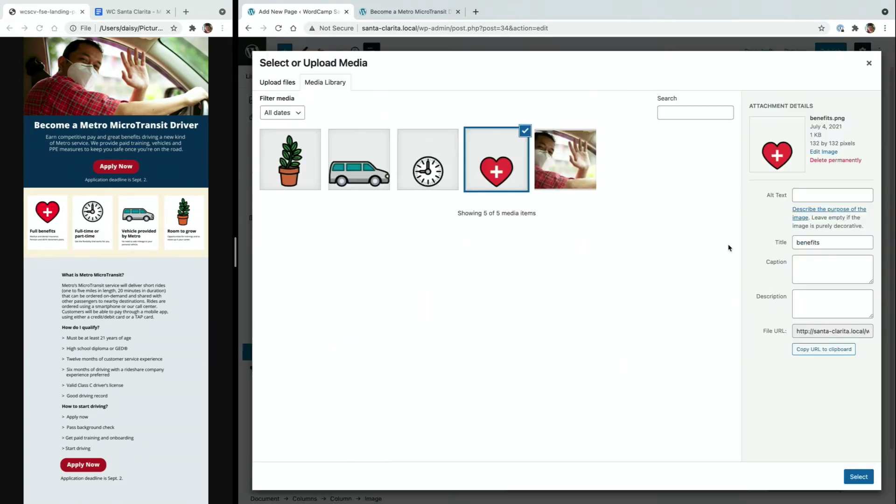
{"action": "left_click", "coordinate": [290, 169]}
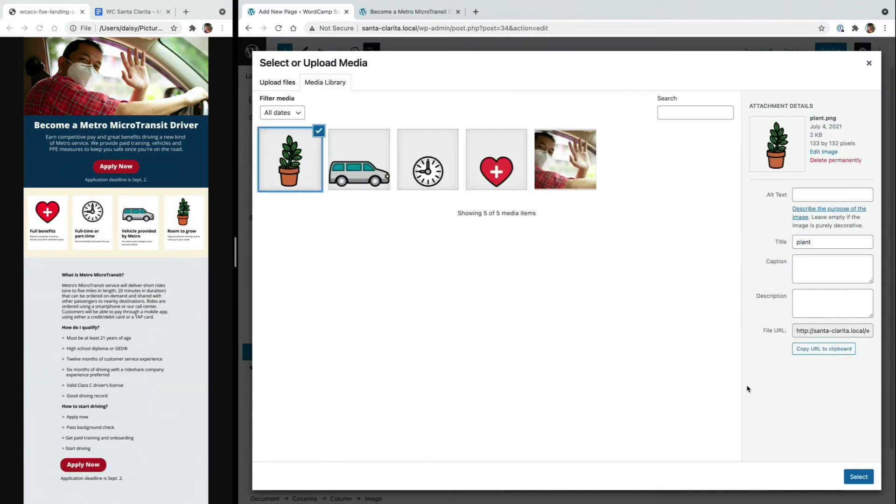
{"action": "left_click", "coordinate": [858, 477]}
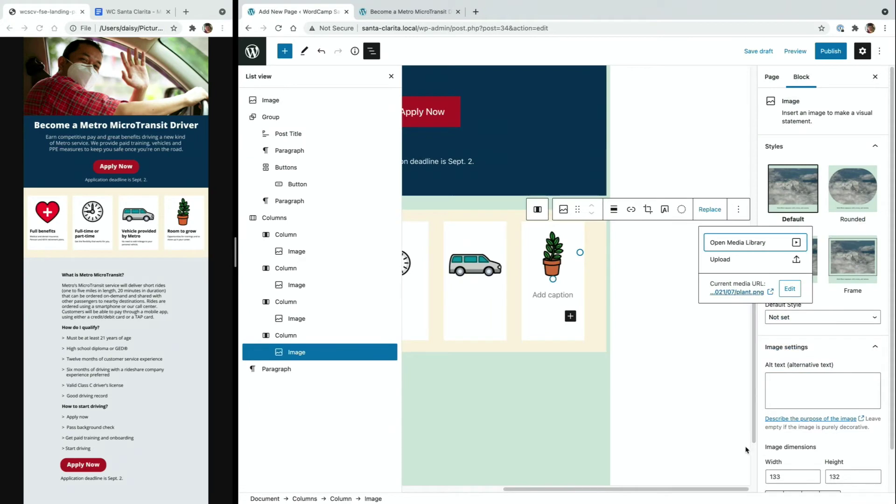
{"action": "left_click", "coordinate": [657, 343]}
{"action": "scroll", "coordinate": [536, 362], "scroll_direction": "left", "scroll_amount": 5}
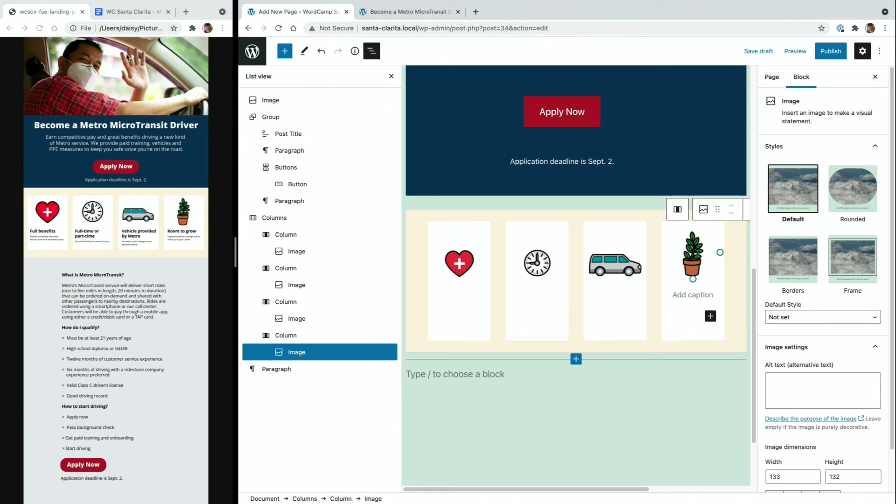
Switch to the Google Docs text document and copy the "Full benefits" heading with its insurance and retirement sentence.
{"action": "left_click", "coordinate": [127, 12]}
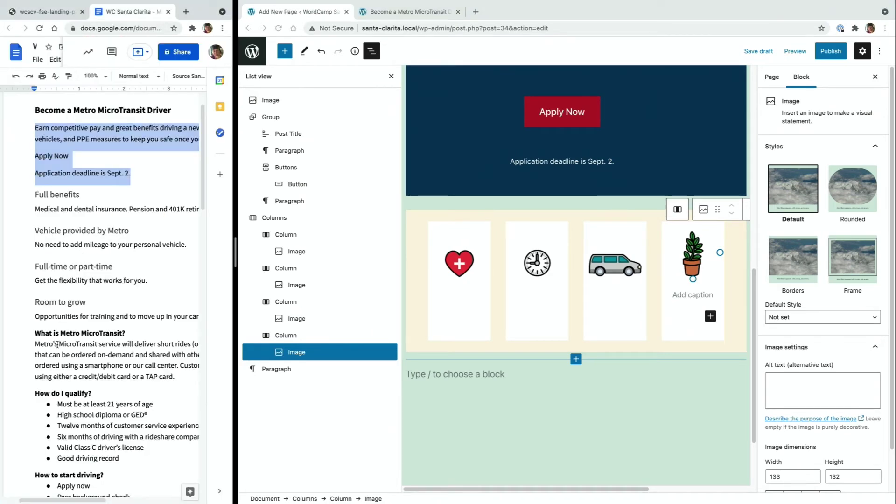
{"action": "scroll", "coordinate": [56, 345], "scroll_direction": "down", "scroll_amount": 3}
{"action": "scroll", "coordinate": [57, 344], "scroll_direction": "up", "scroll_amount": 4}
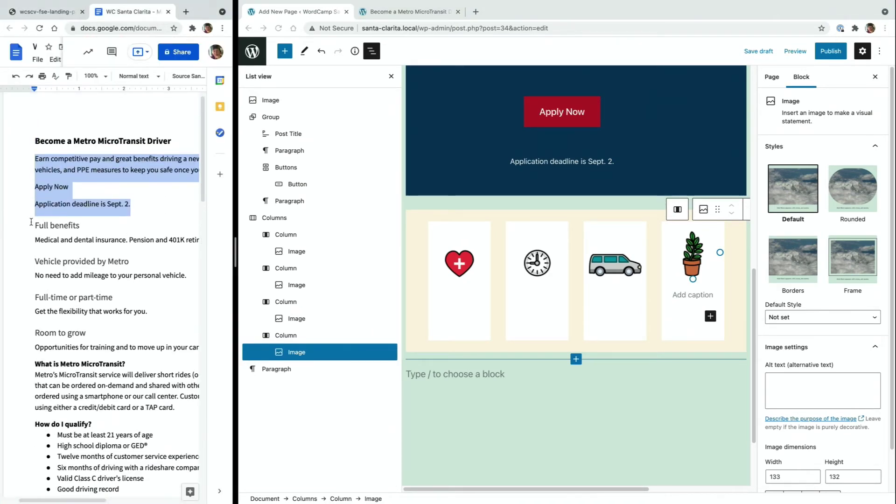
{"action": "left_click_drag", "start_coordinate": [39, 226], "coordinate": [71, 232]}
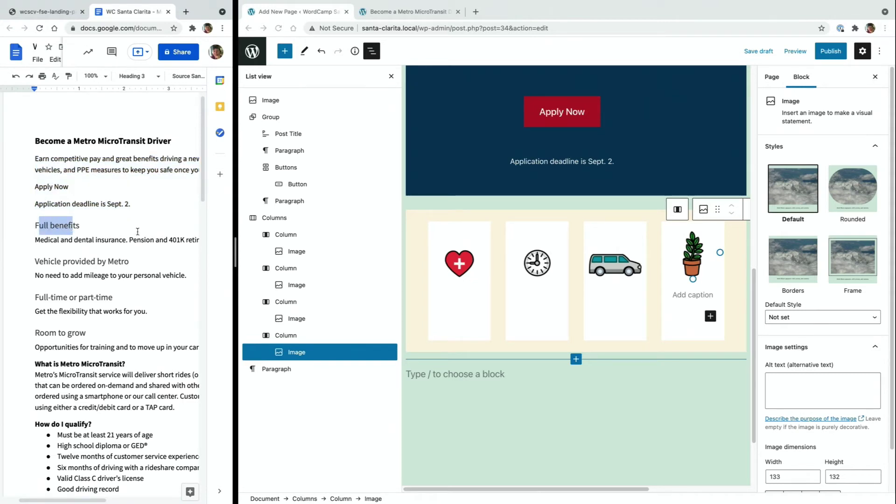
{"action": "key", "text": "ctrl+minus"}
{"action": "key", "text": "ctrl+minus"}
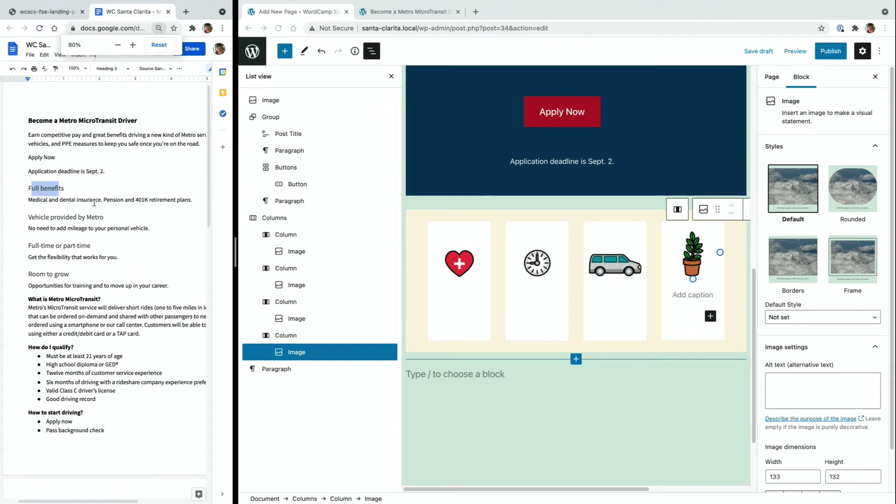
{"action": "left_click_drag", "start_coordinate": [198, 202], "coordinate": [20, 193]}
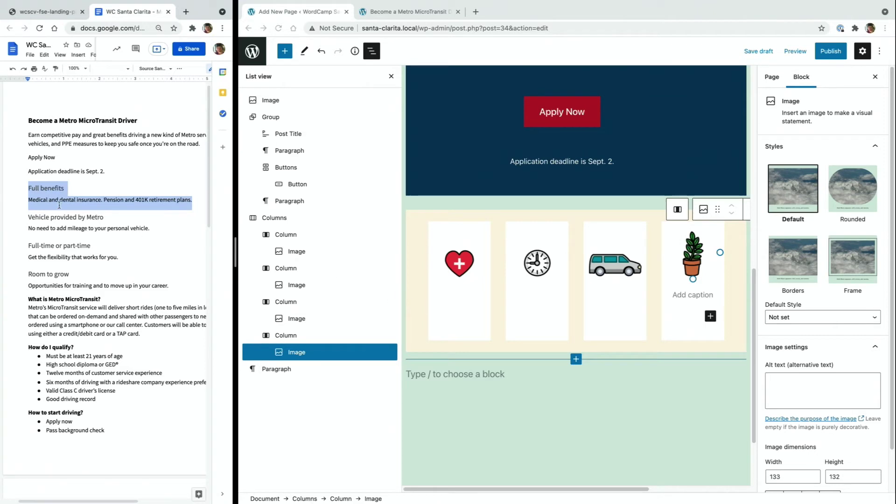
{"action": "right_click", "coordinate": [42, 195]}
{"action": "left_click", "coordinate": [55, 214]}
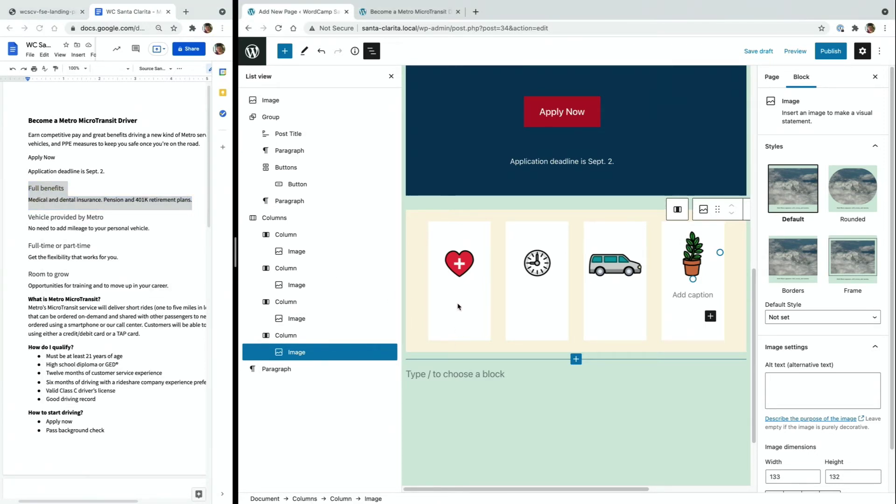
Add a paragraph under the heart image in the first column and paste the copied "Full benefits" text.
{"action": "left_click", "coordinate": [460, 319]}
{"action": "left_click", "coordinate": [479, 301]}
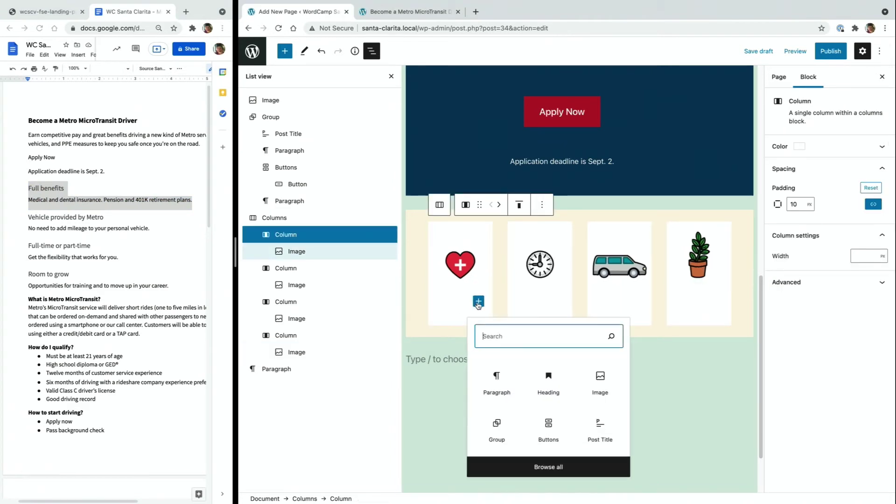
{"action": "left_click", "coordinate": [502, 383]}
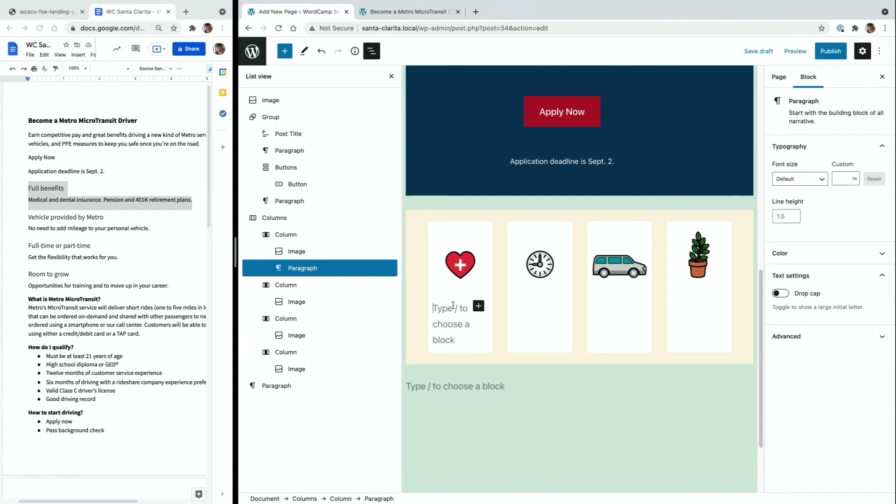
{"action": "right_click", "coordinate": [453, 306]}
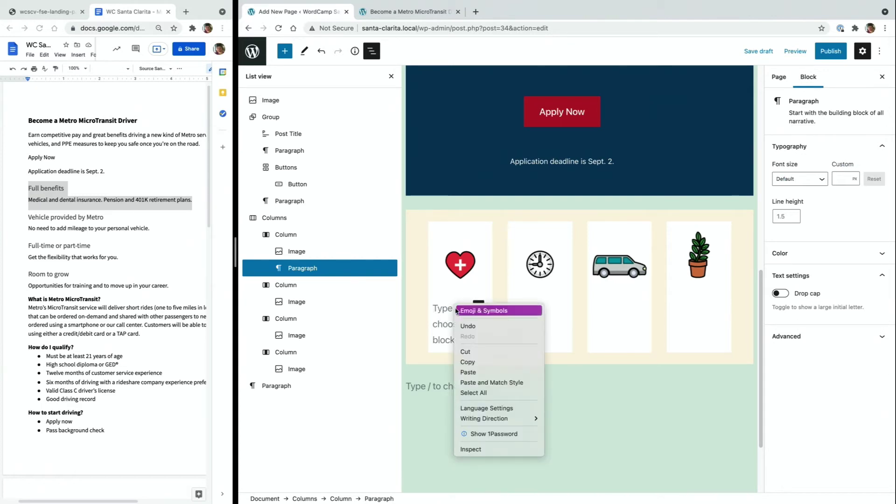
{"action": "left_click", "coordinate": [468, 372]}
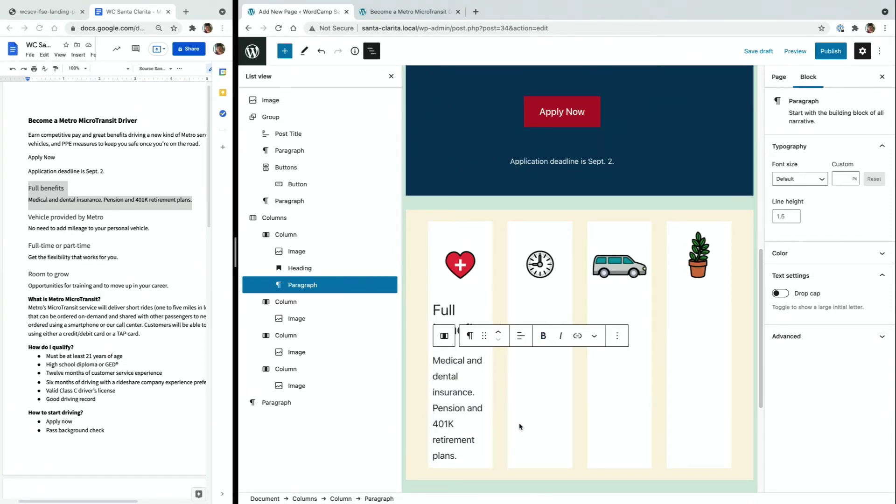
Copy the "Vehicle provided by Metro" heading and its mileage sentence from the Google Docs document.
{"action": "left_click", "coordinate": [87, 243]}
{"action": "left_click", "coordinate": [150, 228]}
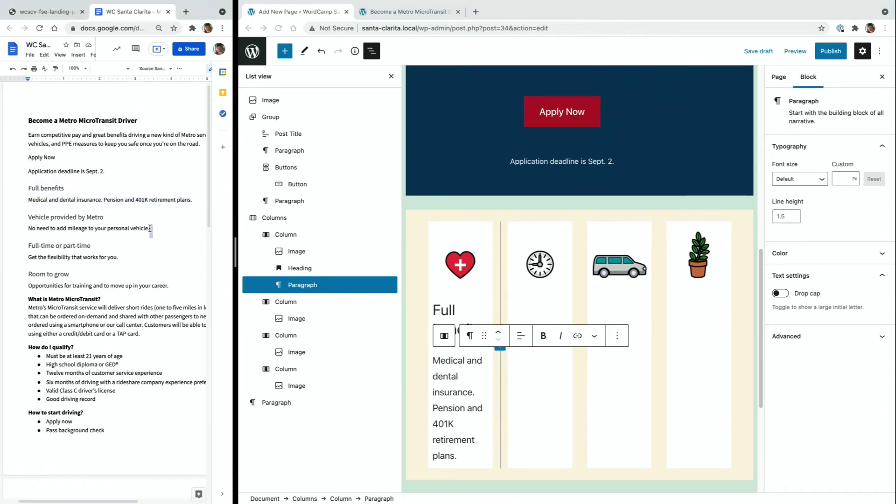
{"action": "left_click_drag", "start_coordinate": [150, 228], "coordinate": [0, 226]}
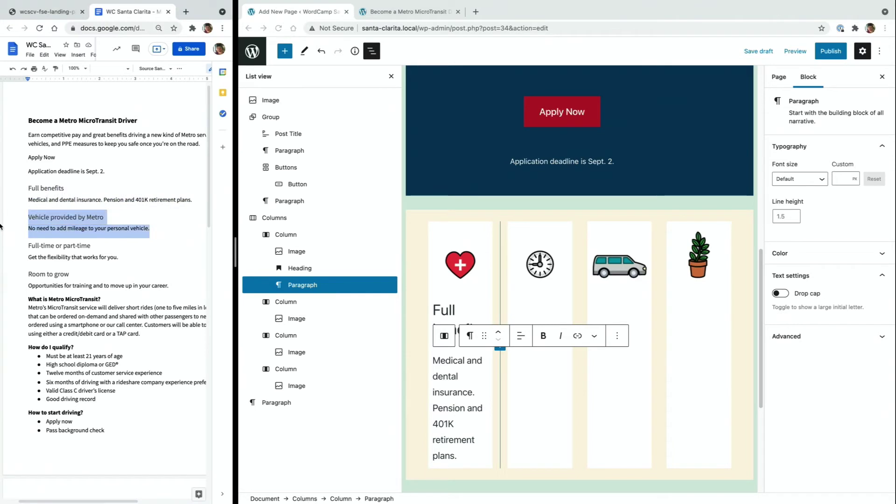
{"action": "right_click", "coordinate": [67, 222]}
{"action": "left_click", "coordinate": [85, 243]}
Add a paragraph under the clock image in the second column and paste the copied "Vehicle provided by Metro" text.
{"action": "left_click", "coordinate": [519, 395]}
{"action": "left_click", "coordinate": [553, 297]}
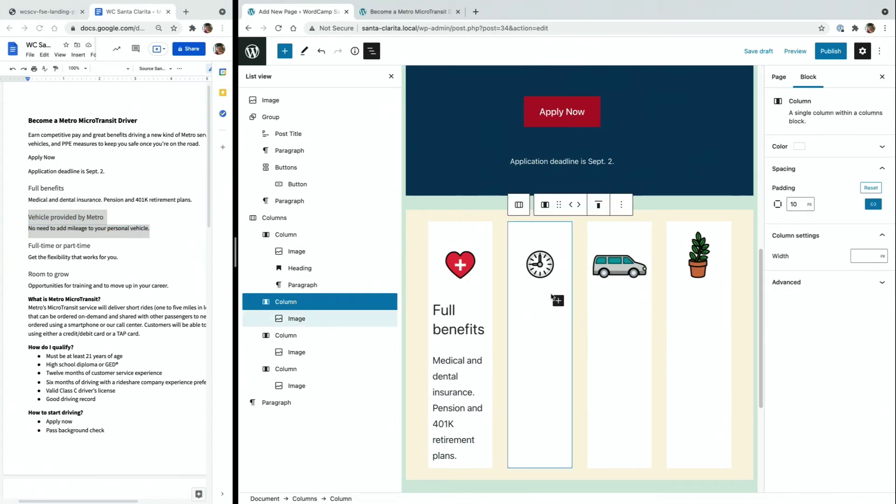
{"action": "left_click", "coordinate": [558, 300]}
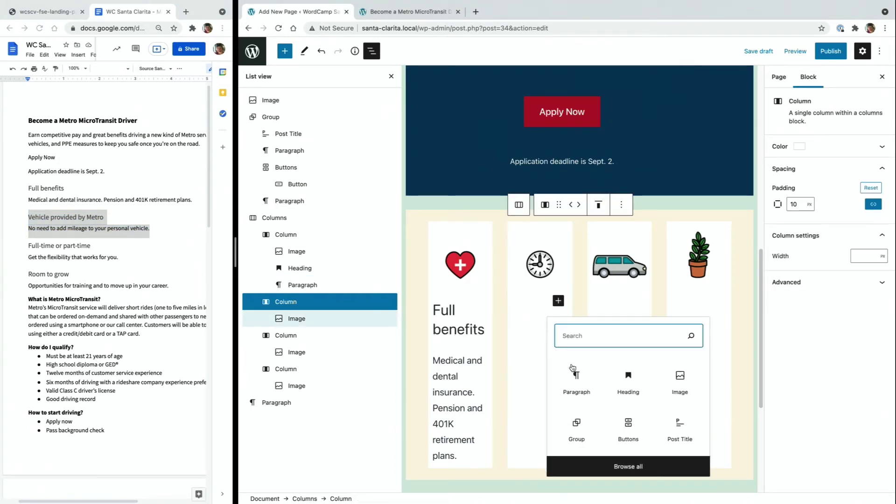
{"action": "left_click", "coordinate": [577, 377]}
{"action": "scroll", "coordinate": [529, 316], "scroll_direction": "up", "scroll_amount": 2}
{"action": "right_click", "coordinate": [528, 315]}
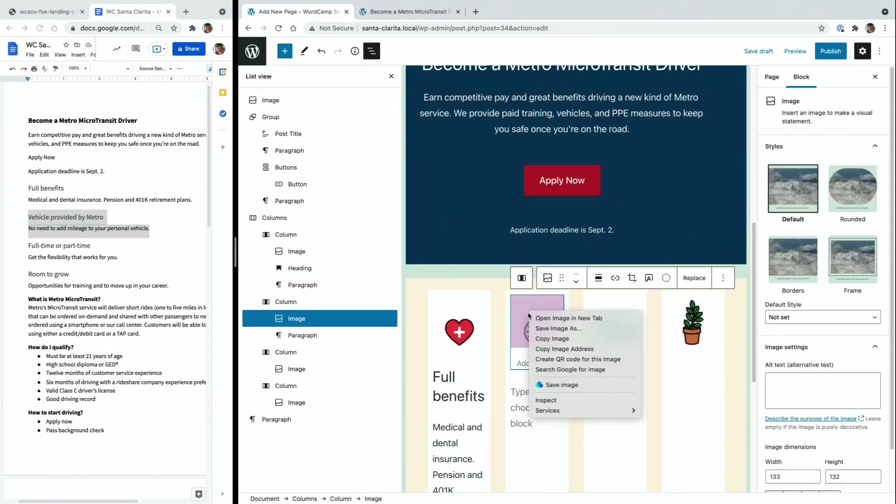
{"action": "left_click", "coordinate": [517, 409]}
{"action": "left_click", "coordinate": [520, 393]}
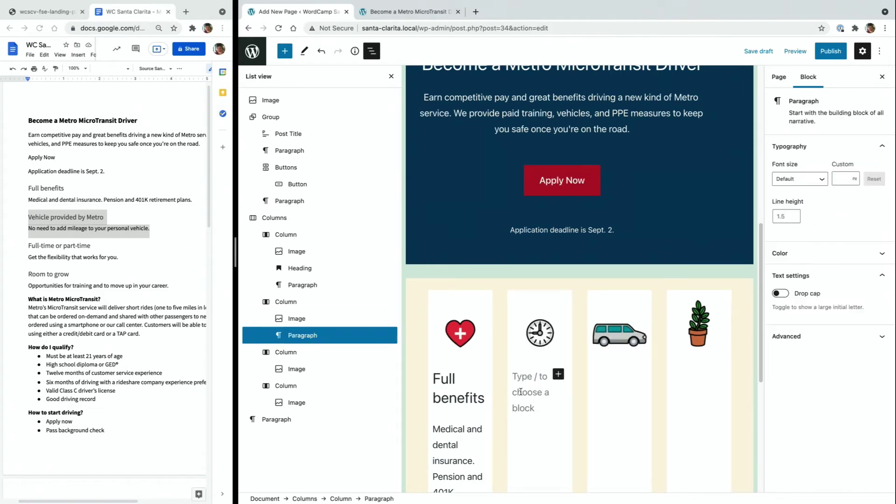
{"action": "right_click", "coordinate": [523, 378]}
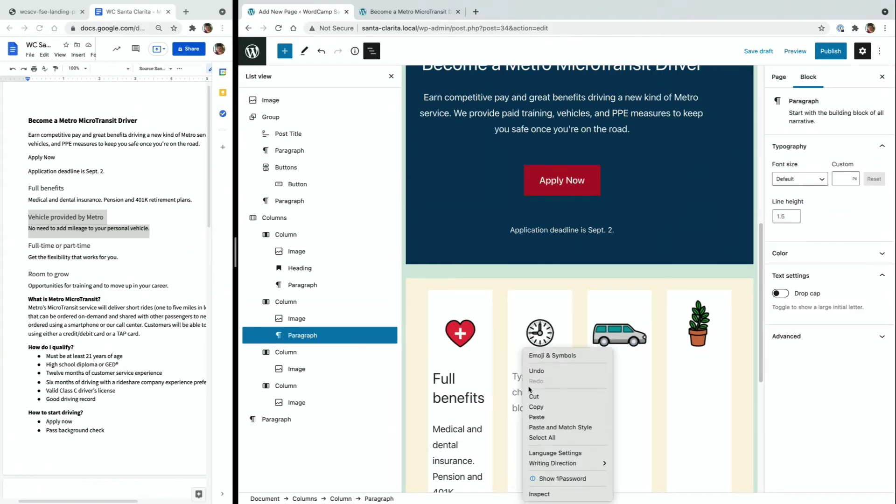
{"action": "left_click", "coordinate": [545, 417]}
{"action": "scroll", "coordinate": [499, 279], "scroll_direction": "up", "scroll_amount": 3}
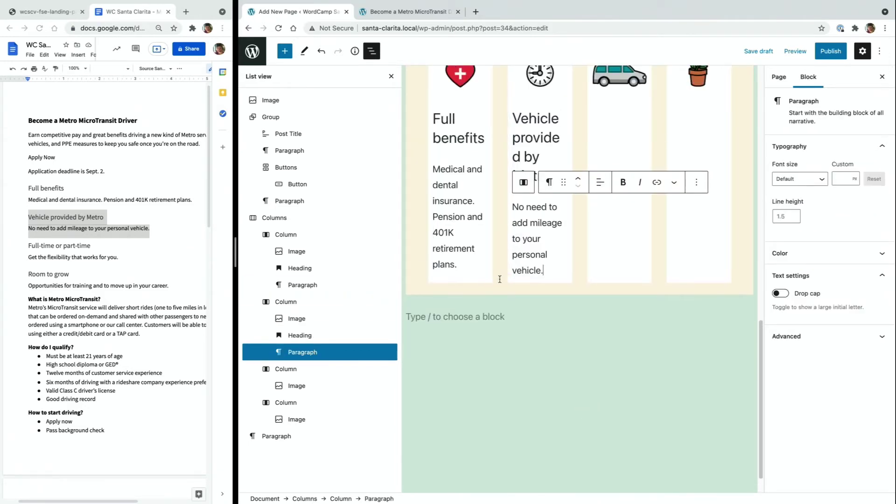
Copy the "Full-time or part-time" heading and its flexibility sentence from the Google Docs document.
{"action": "left_click", "coordinate": [15, 256]}
{"action": "left_click_drag", "start_coordinate": [131, 256], "coordinate": [6, 249]}
{"action": "right_click", "coordinate": [60, 245]}
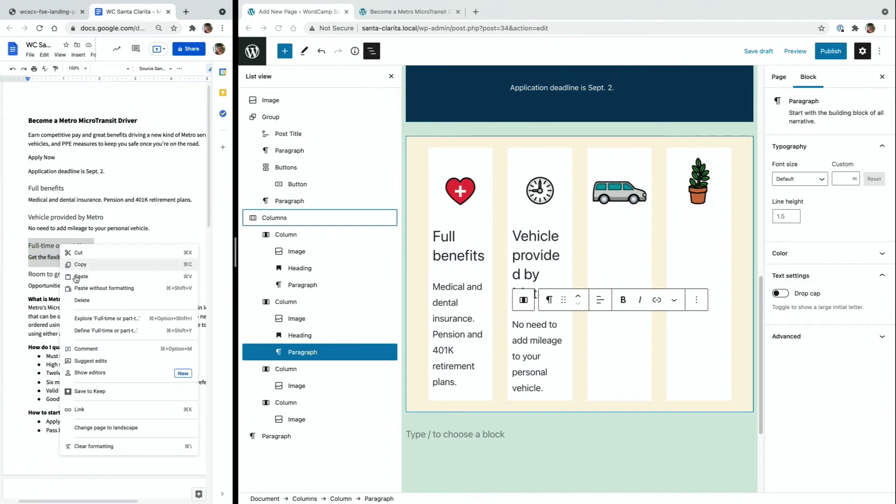
{"action": "left_click", "coordinate": [77, 264]}
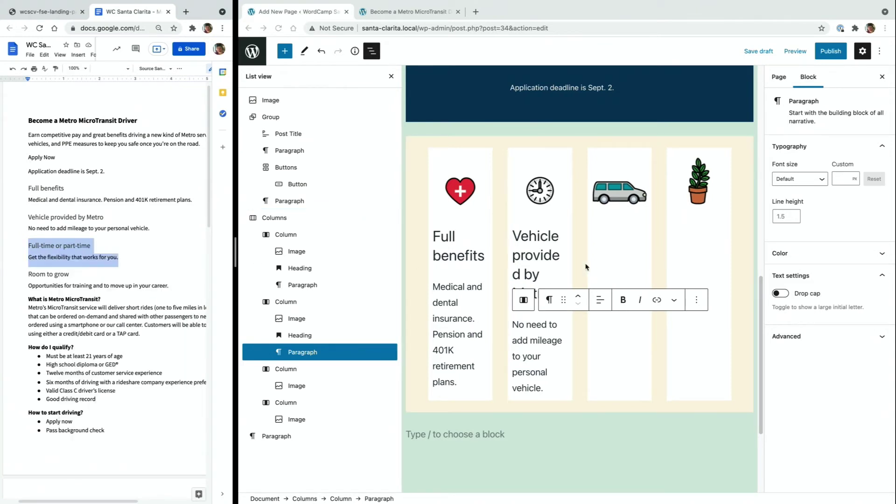
Add a paragraph under the van image in the third column and paste the copied "Full-time or part-time" text.
{"action": "left_click", "coordinate": [620, 255]}
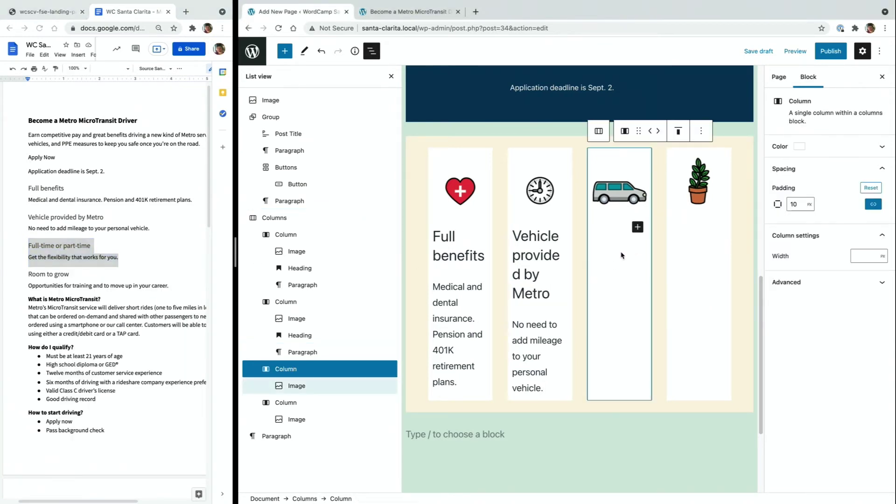
{"action": "left_click", "coordinate": [637, 227]}
{"action": "left_click", "coordinate": [656, 304]}
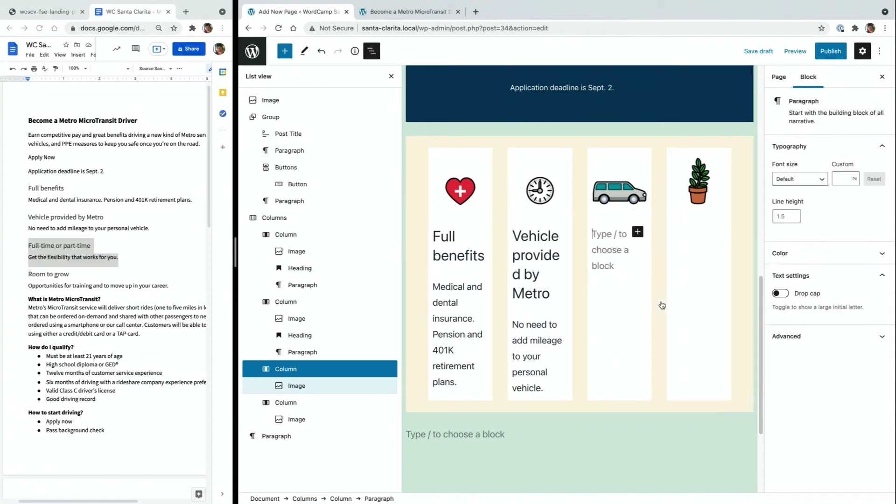
{"action": "scroll", "coordinate": [607, 246], "scroll_direction": "up", "scroll_amount": 3}
{"action": "right_click", "coordinate": [607, 243]}
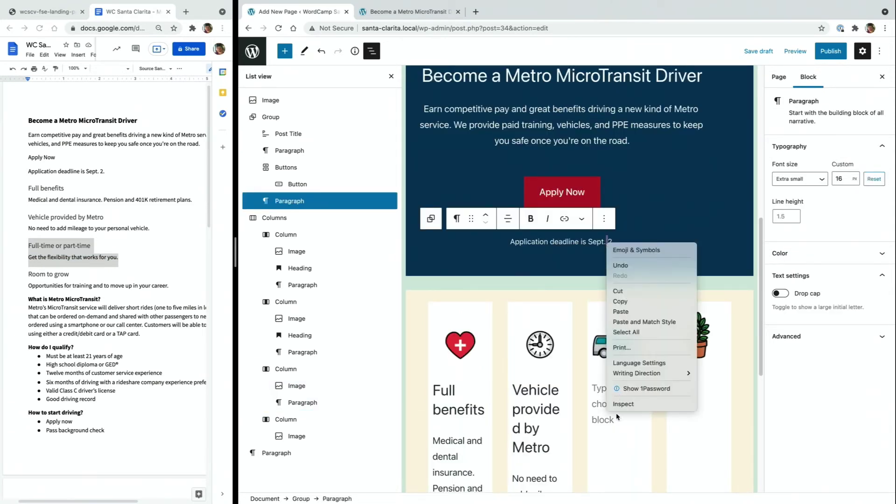
{"action": "left_click", "coordinate": [600, 425]}
{"action": "left_click", "coordinate": [601, 393]}
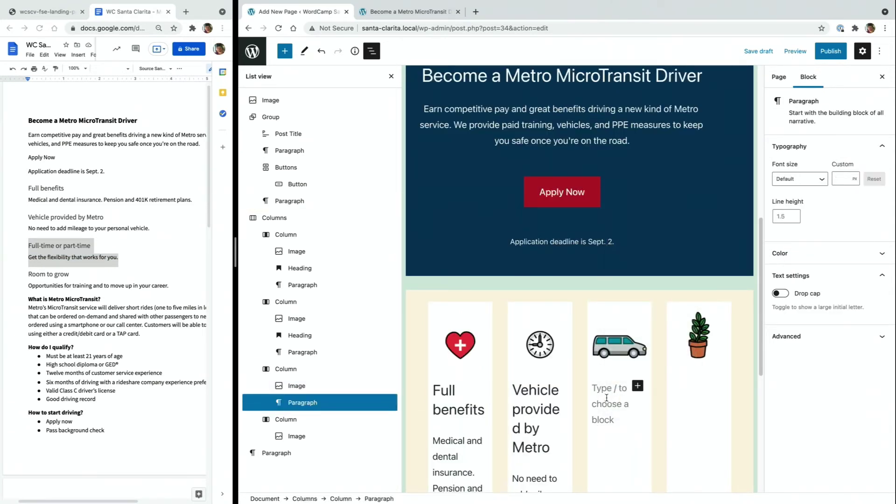
{"action": "right_click", "coordinate": [606, 398]}
{"action": "left_click", "coordinate": [620, 416]}
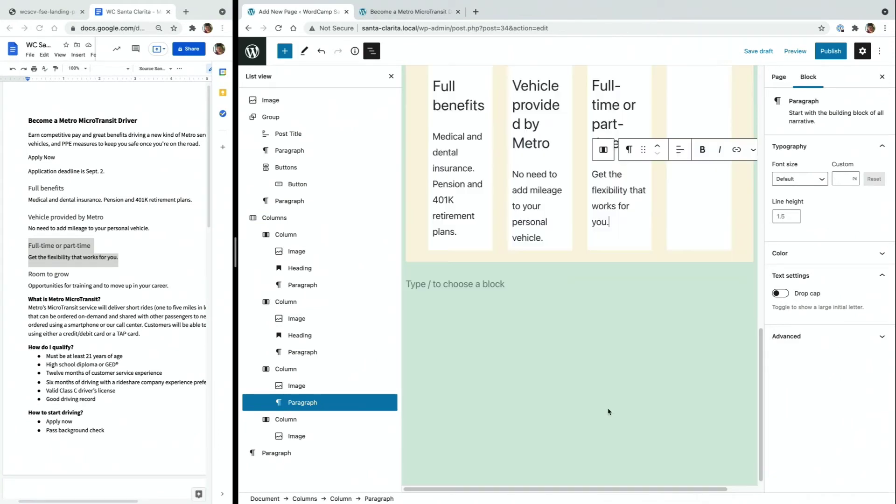
Copy the "Room to grow" heading and its training and career sentence from the Google Docs document.
{"action": "scroll", "coordinate": [602, 334], "scroll_direction": "up", "scroll_amount": 3}
{"action": "left_click", "coordinate": [146, 296]}
{"action": "left_click", "coordinate": [173, 287]}
{"action": "left_click_drag", "start_coordinate": [173, 286], "coordinate": [23, 279]}
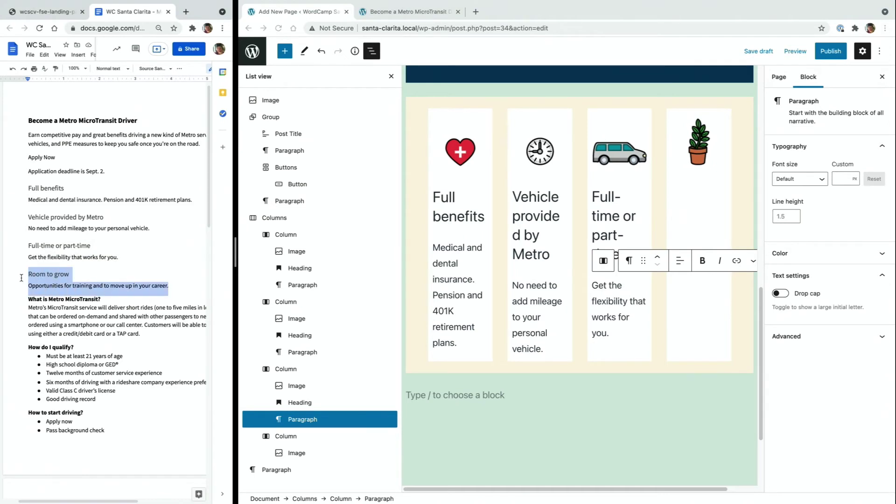
{"action": "right_click", "coordinate": [52, 277]}
{"action": "left_click", "coordinate": [65, 293]}
Add a paragraph under the plant image in the fourth column and paste the copied "Room to grow" text.
{"action": "left_click", "coordinate": [705, 305]}
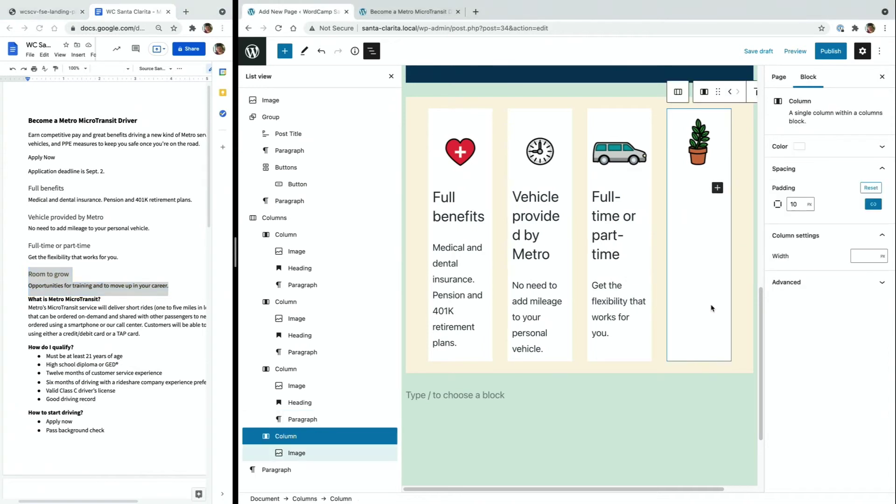
{"action": "left_click", "coordinate": [711, 305]}
{"action": "left_click", "coordinate": [717, 187]}
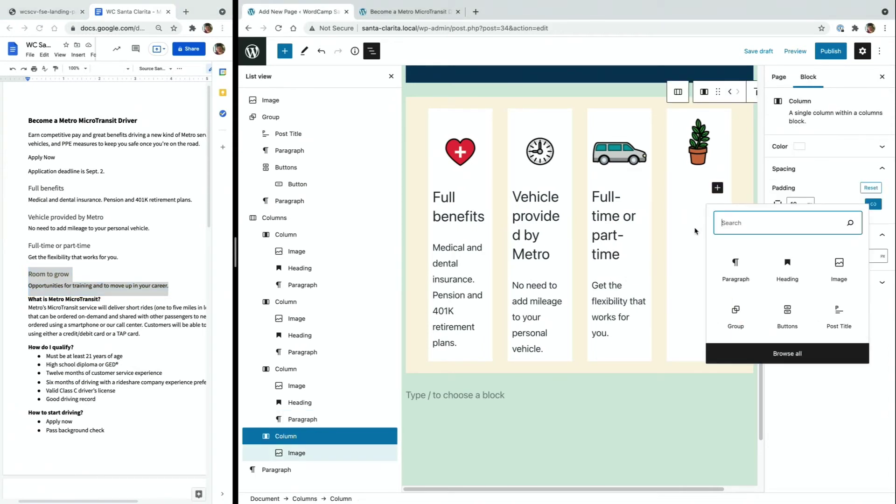
{"action": "left_click", "coordinate": [736, 268]}
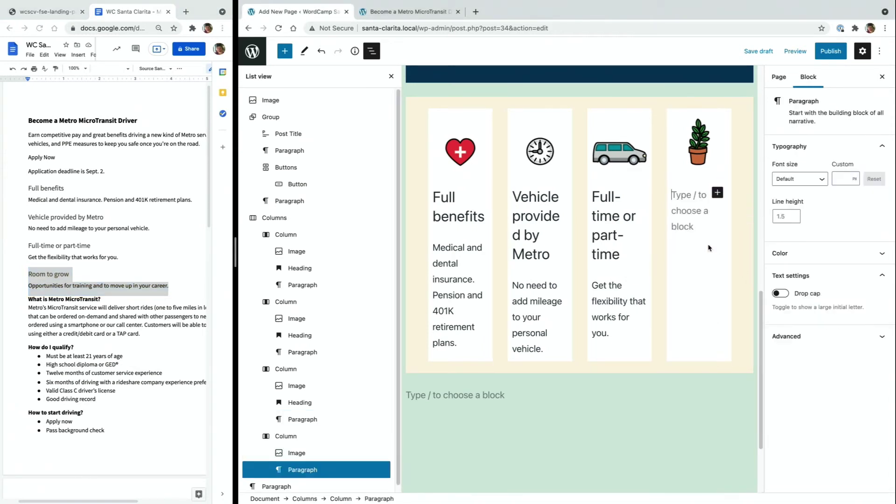
{"action": "scroll", "coordinate": [679, 199], "scroll_direction": "up", "scroll_amount": 3}
{"action": "right_click", "coordinate": [680, 202]}
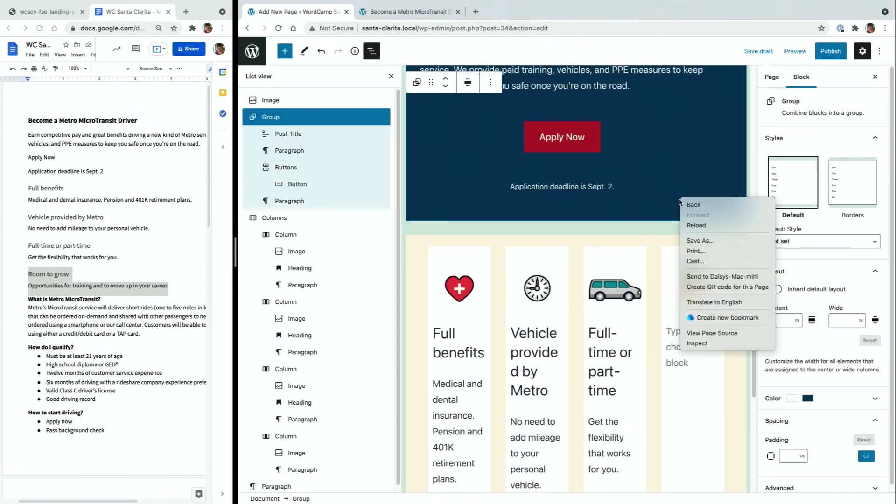
{"action": "left_click", "coordinate": [666, 341]}
{"action": "left_click", "coordinate": [670, 337]}
{"action": "right_click", "coordinate": [673, 334]}
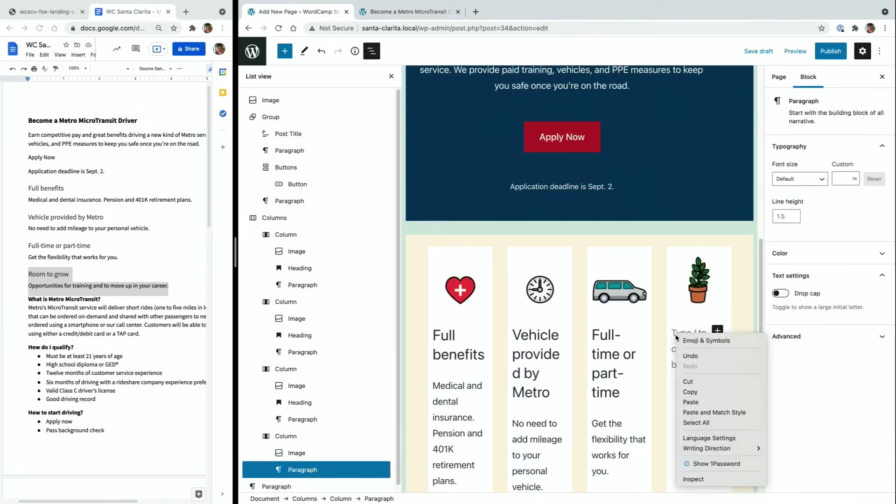
{"action": "left_click", "coordinate": [690, 402]}
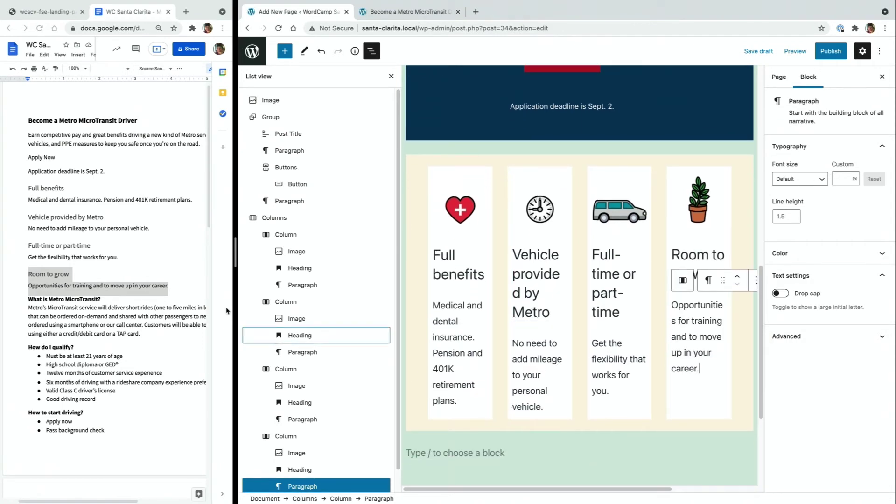
Bring up the landing page mockup for reference and make the "Full benefits" heading bold at the Normal font size.
{"action": "left_click", "coordinate": [30, 12]}
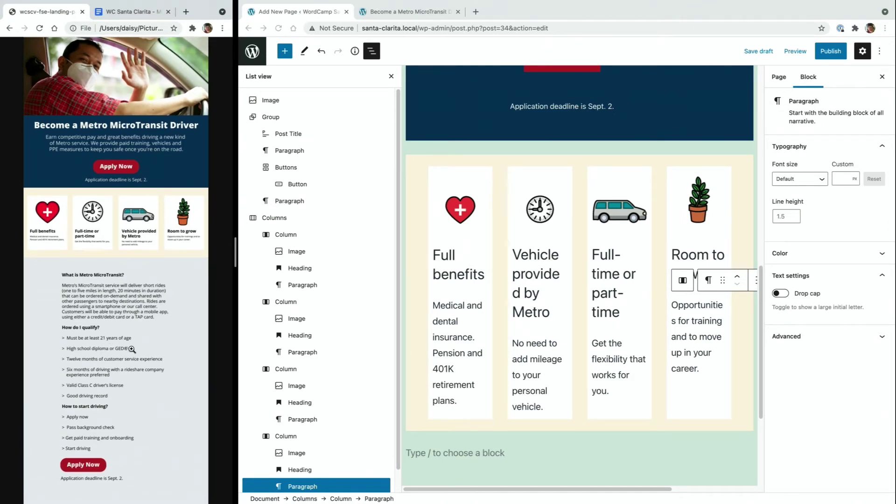
{"action": "left_click", "coordinate": [132, 349]}
{"action": "left_click", "coordinate": [72, 220]}
{"action": "left_click", "coordinate": [474, 275]}
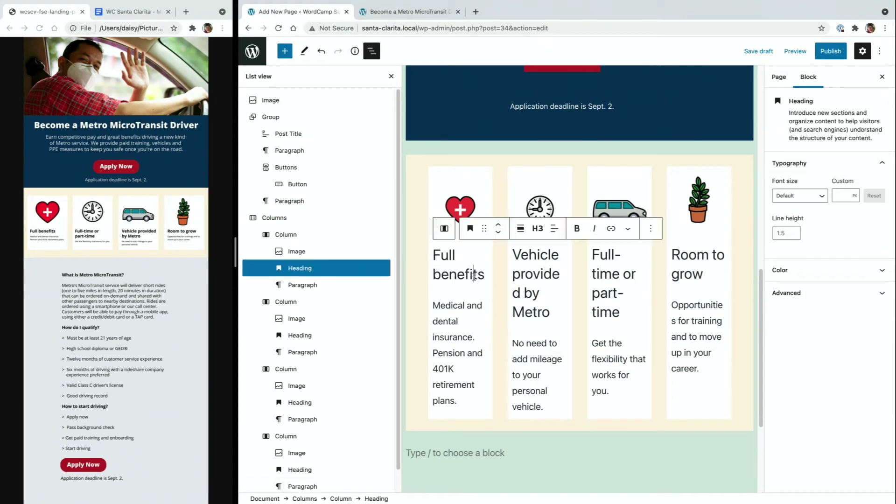
{"action": "left_click_drag", "start_coordinate": [486, 277], "coordinate": [434, 253]}
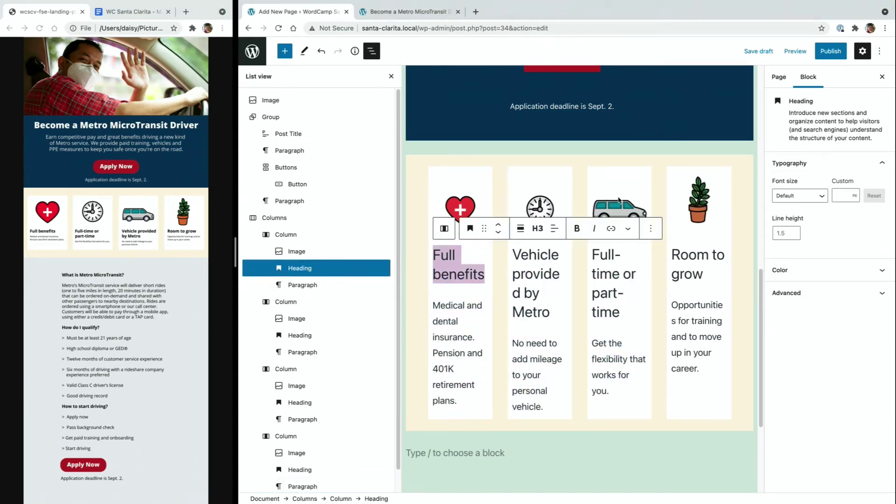
{"action": "left_click", "coordinate": [577, 228]}
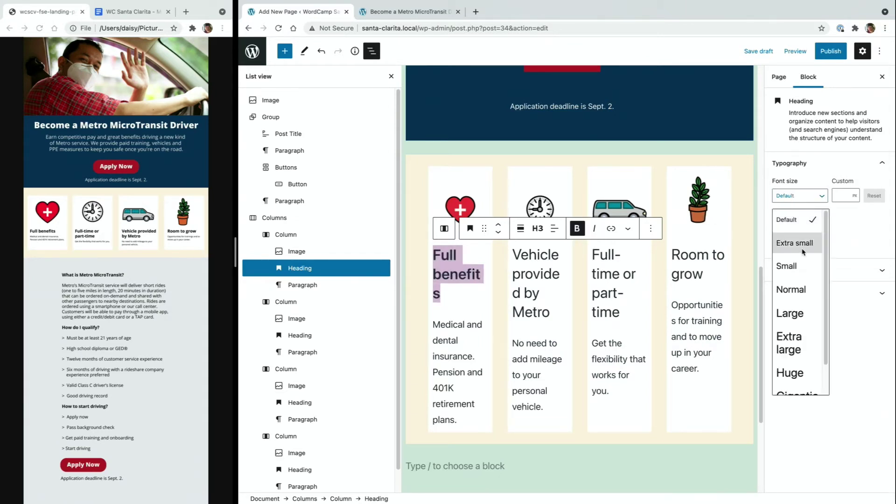
{"action": "left_click", "coordinate": [792, 290]}
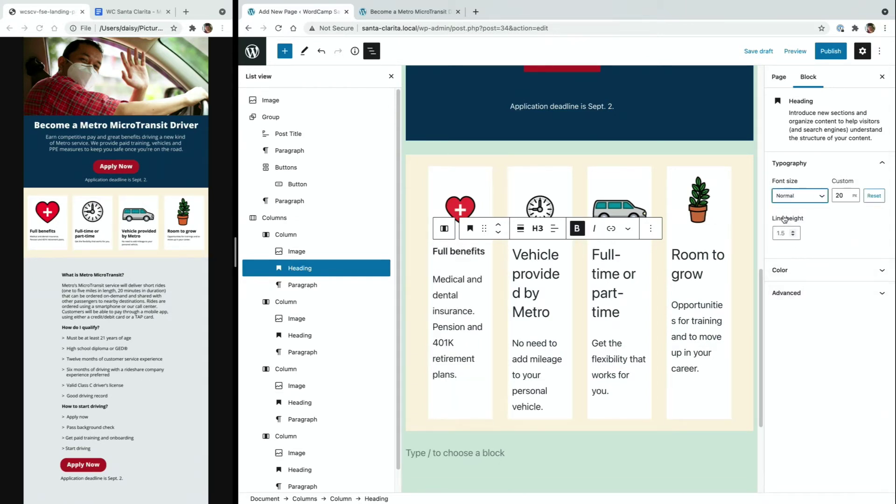
Make the "Vehicle provided by Metro" heading in the second column bold and set its font size to Normal.
{"action": "triple_click", "coordinate": [528, 274]}
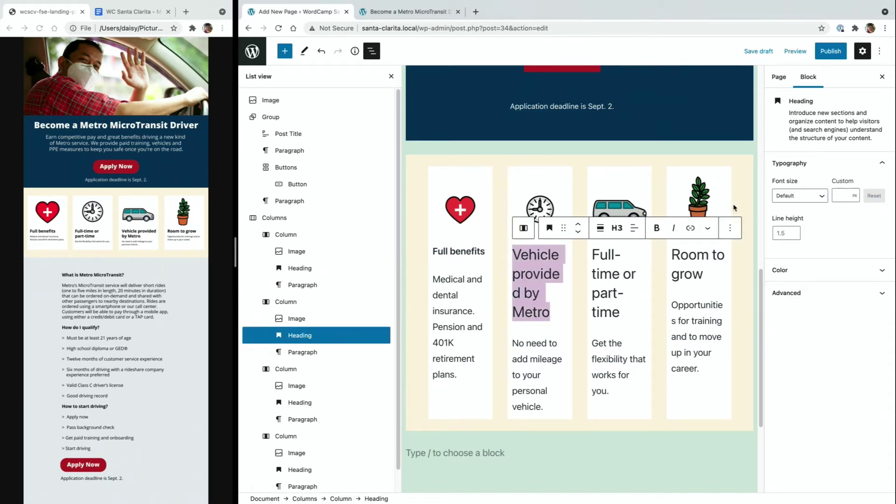
{"action": "left_click", "coordinate": [657, 228]}
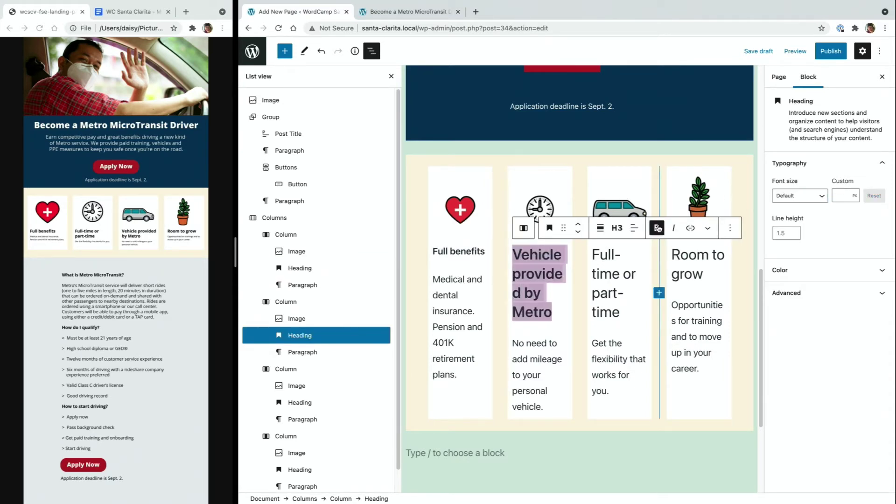
{"action": "left_click", "coordinate": [788, 196]}
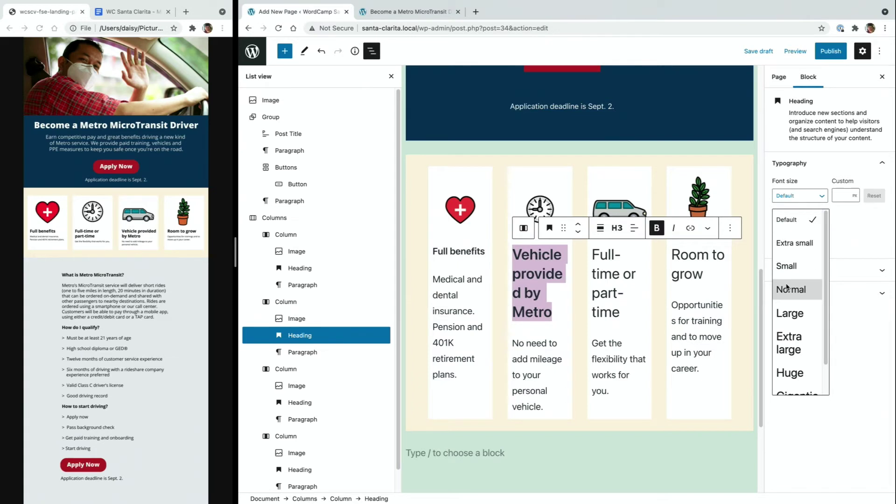
{"action": "left_click", "coordinate": [789, 289]}
Set the "Full-time or part-time" heading in the third column to the Normal font size and make it bold.
{"action": "triple_click", "coordinate": [600, 275]}
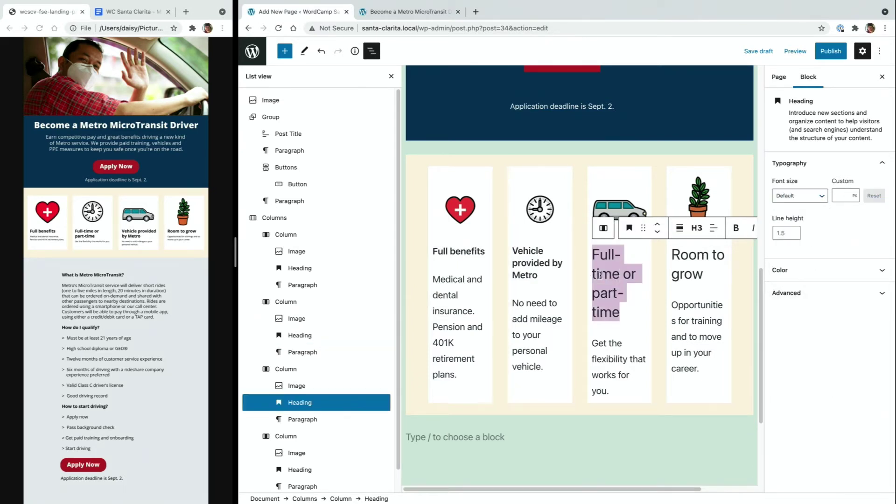
{"action": "left_click", "coordinate": [791, 197]}
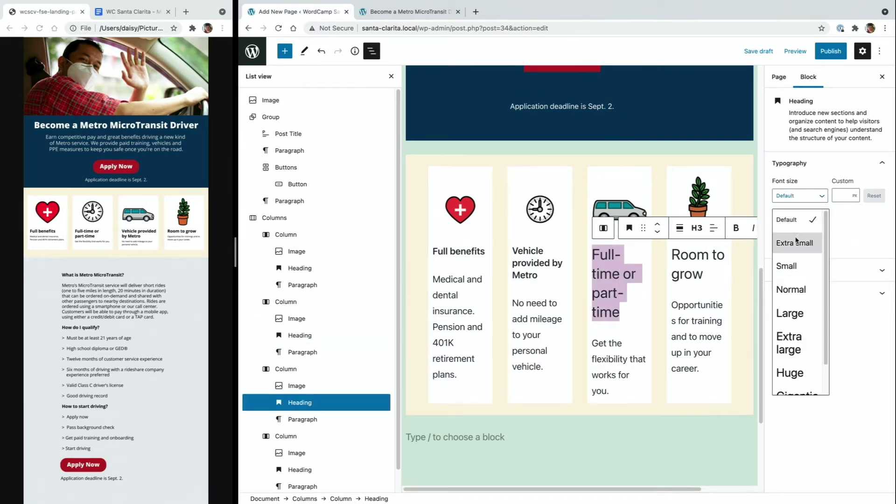
{"action": "left_click", "coordinate": [801, 291]}
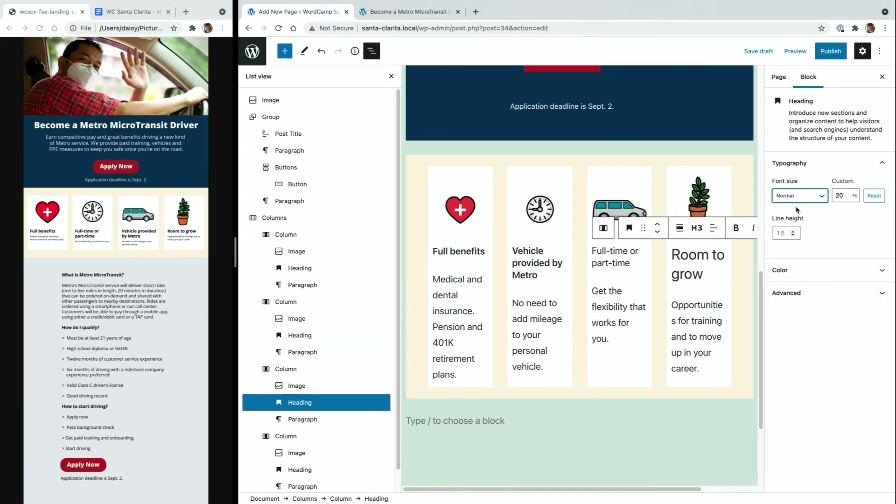
{"action": "triple_click", "coordinate": [626, 264]}
{"action": "left_click", "coordinate": [737, 229]}
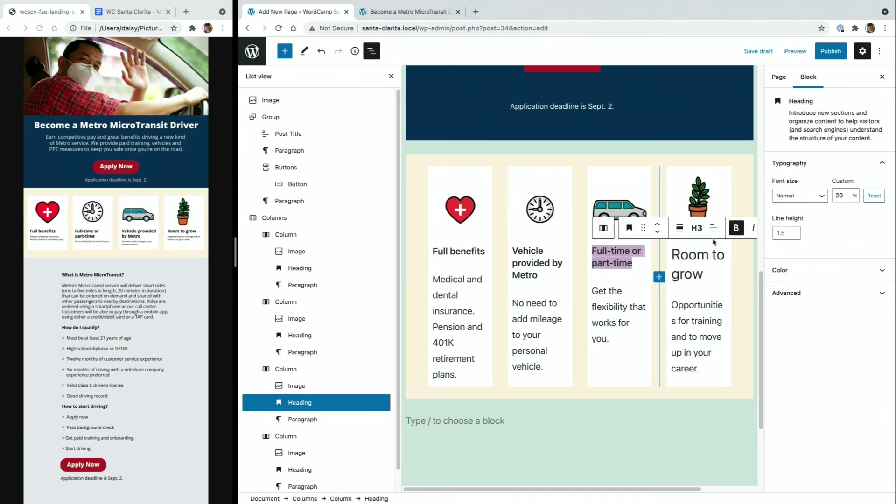
Set the "Room to grow" heading in the fourth column to the Normal font size and make it bold.
{"action": "triple_click", "coordinate": [698, 265]}
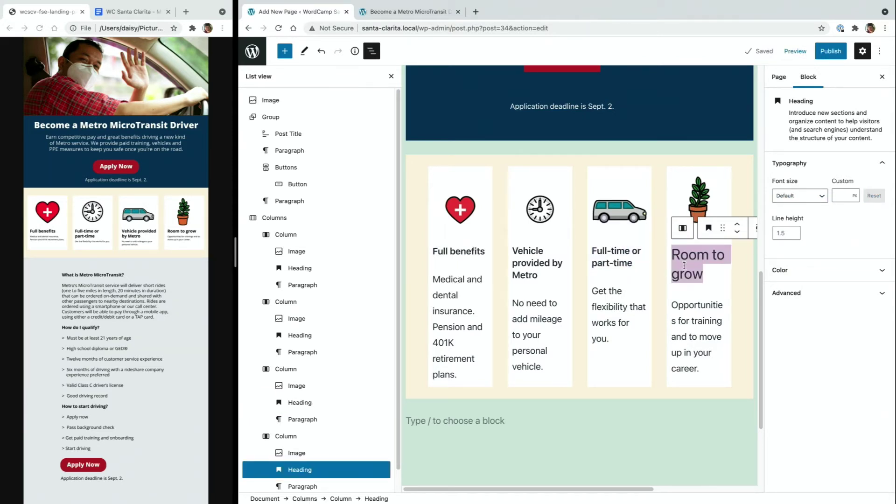
{"action": "left_click", "coordinate": [802, 196]}
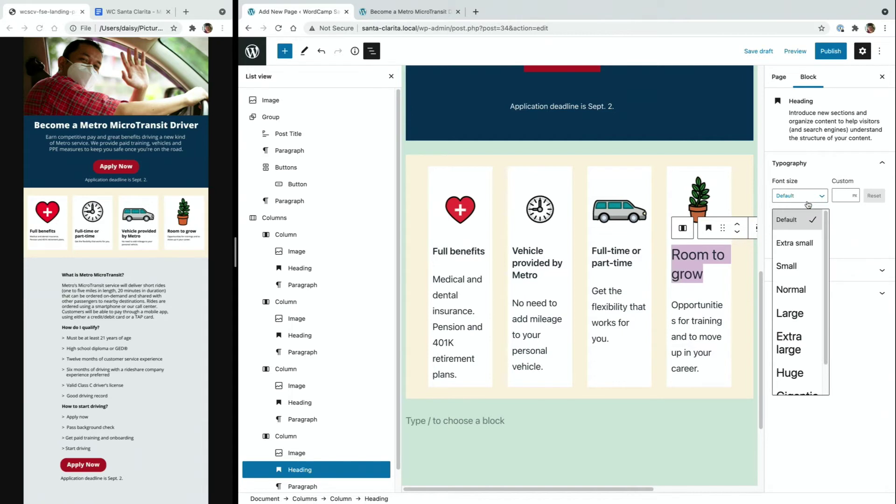
{"action": "left_click", "coordinate": [790, 289]}
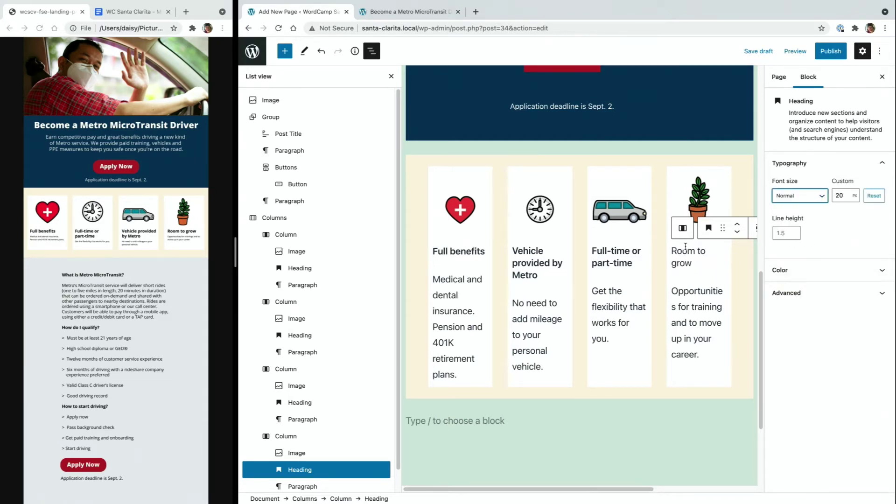
{"action": "scroll", "coordinate": [721, 235], "scroll_direction": "right", "scroll_amount": 2}
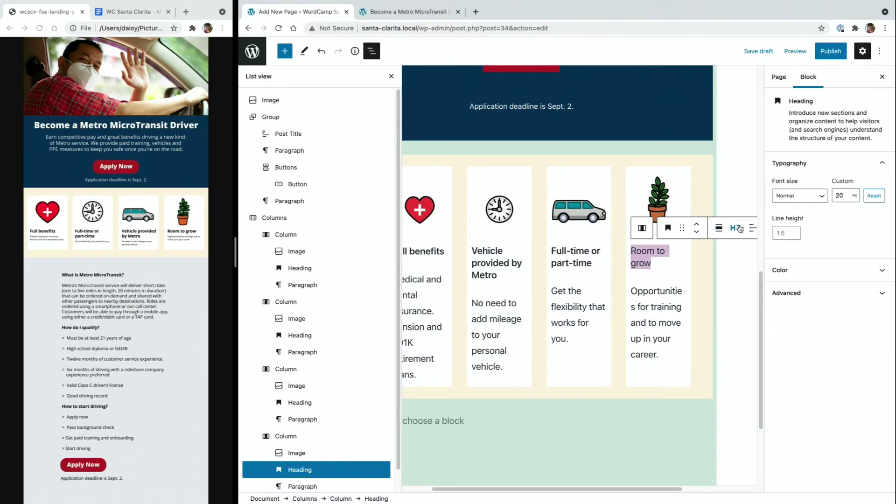
{"action": "scroll", "coordinate": [721, 235], "scroll_direction": "right", "scroll_amount": 3}
{"action": "left_click", "coordinate": [724, 228]}
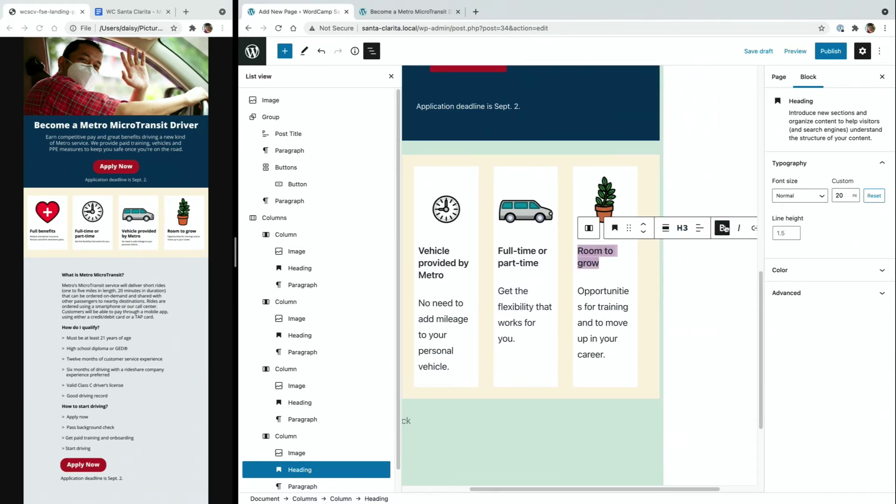
Set the paragraph under the "Full benefits" heading to the Extra small font size.
{"action": "scroll", "coordinate": [544, 327], "scroll_direction": "left", "scroll_amount": 3}
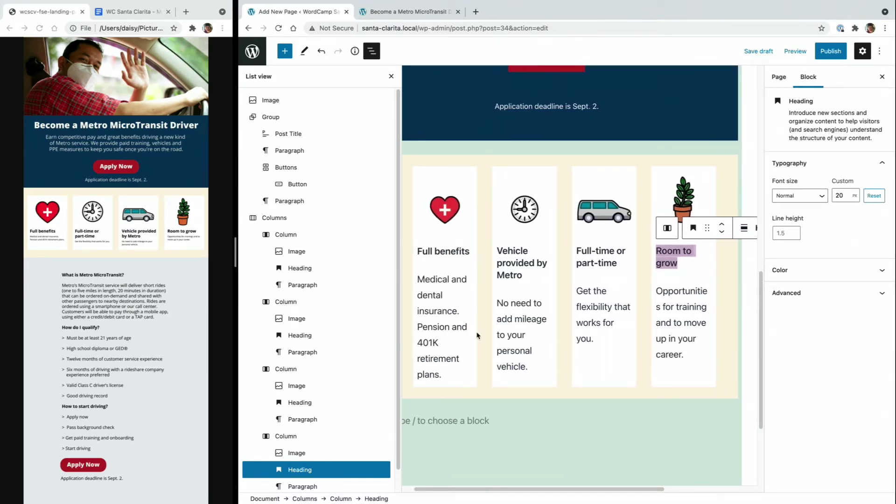
{"action": "left_click", "coordinate": [416, 332]}
{"action": "triple_click", "coordinate": [441, 322]}
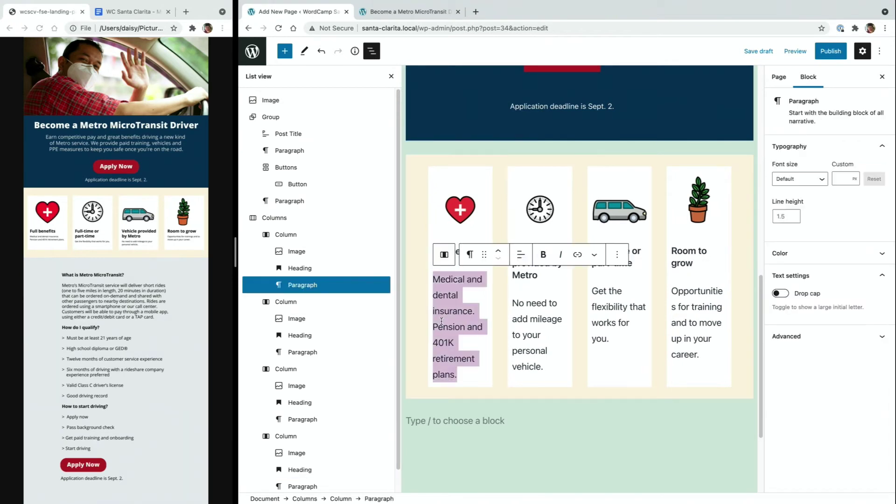
{"action": "left_click", "coordinate": [822, 180]}
{"action": "left_click", "coordinate": [791, 251]}
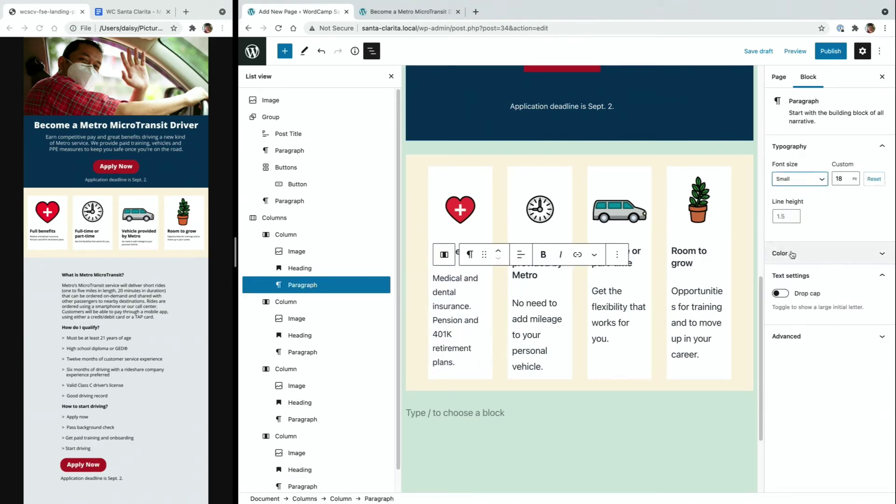
{"action": "left_click", "coordinate": [795, 181]}
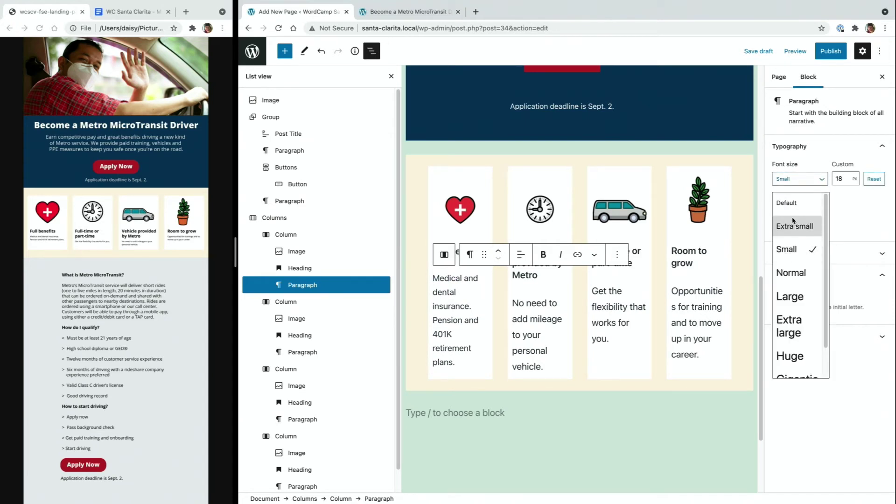
{"action": "left_click", "coordinate": [793, 225]}
Set the paragraphs in the second, third and fourth benefit columns to the Extra small font size.
{"action": "left_click", "coordinate": [531, 336]}
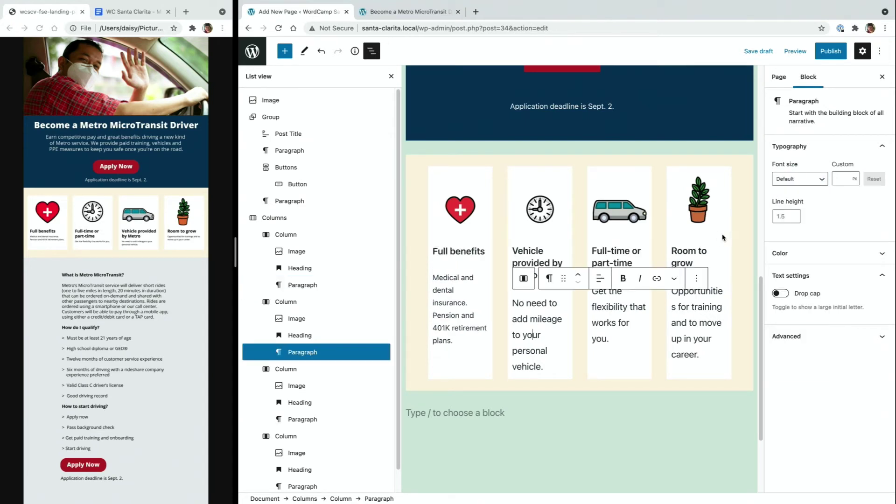
{"action": "left_click", "coordinate": [795, 180]}
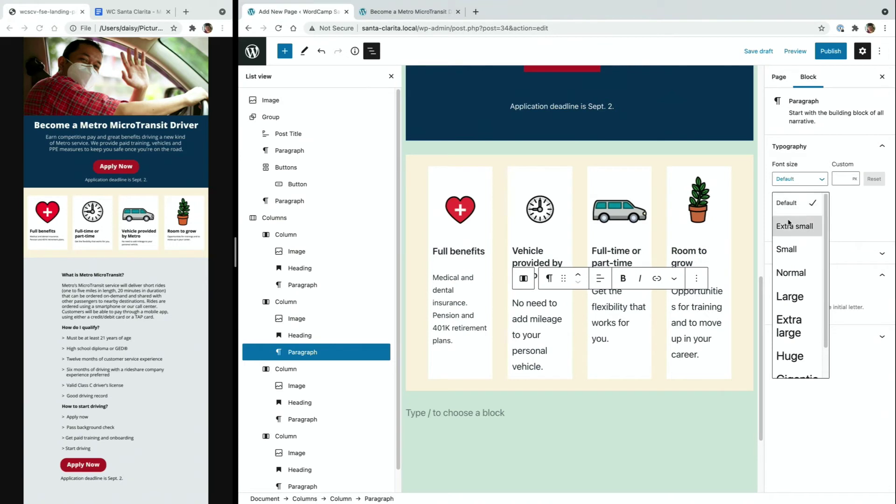
{"action": "left_click", "coordinate": [791, 226]}
{"action": "left_click", "coordinate": [596, 308]}
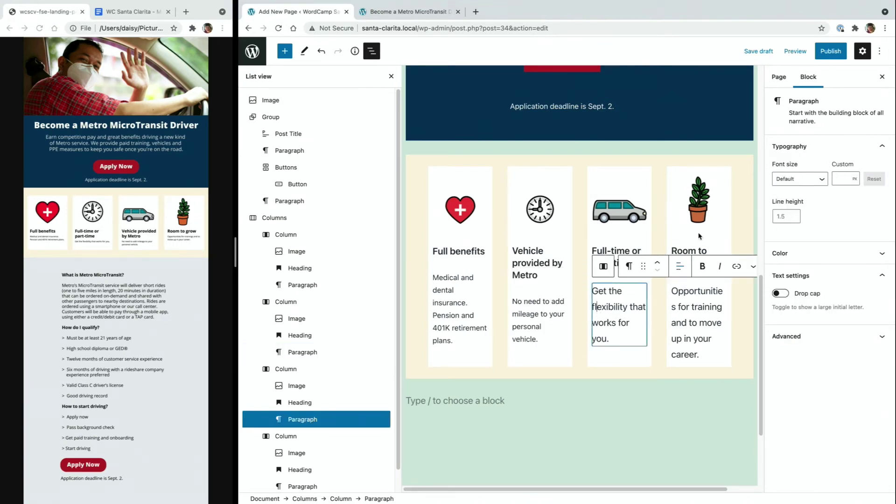
{"action": "left_click", "coordinate": [789, 180]}
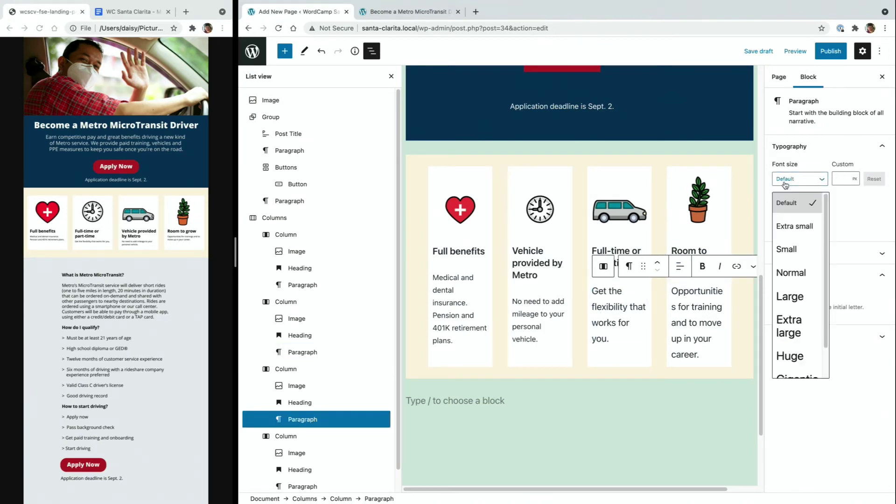
{"action": "left_click", "coordinate": [795, 228]}
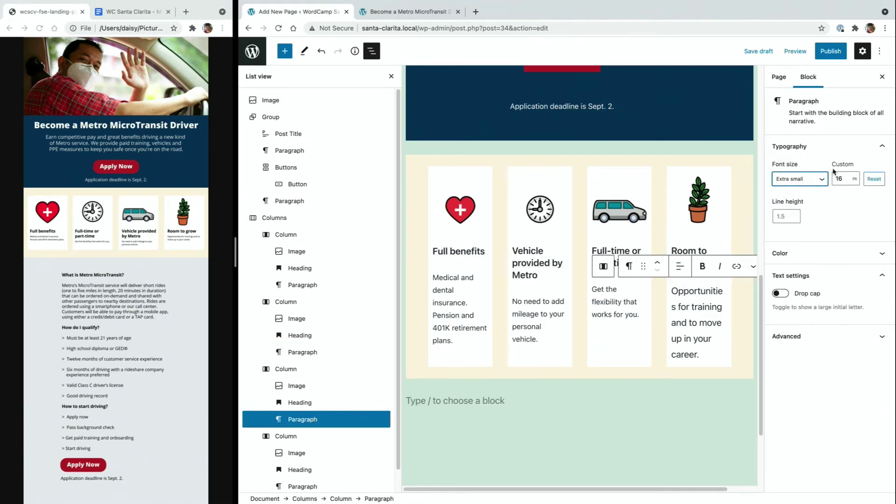
{"action": "left_click", "coordinate": [685, 308]}
{"action": "left_click", "coordinate": [804, 180]}
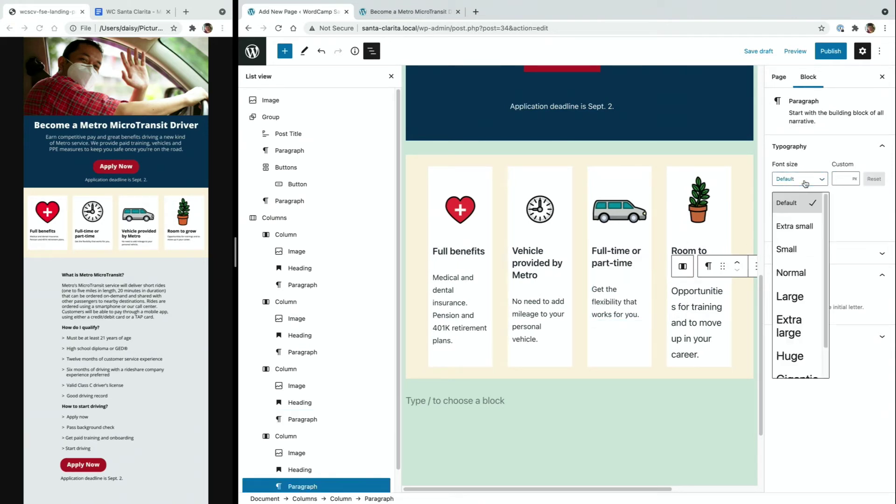
{"action": "left_click", "coordinate": [803, 225]}
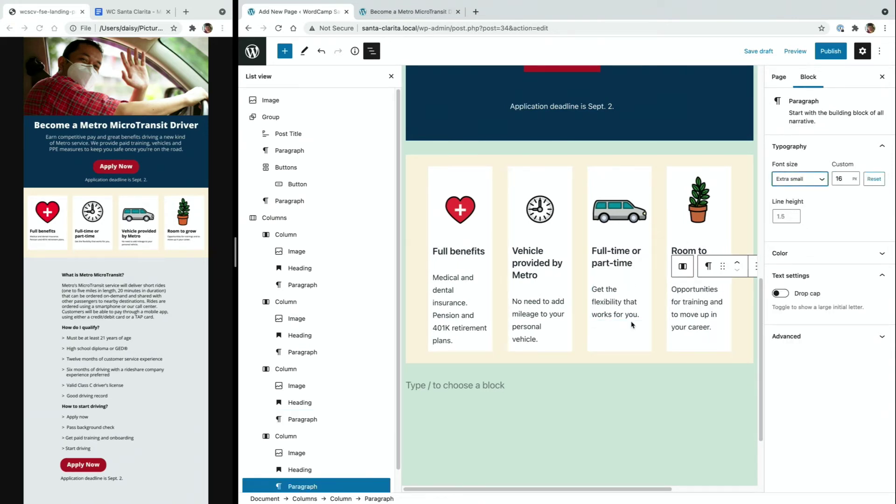
Save the page as a draft.
{"action": "left_click", "coordinate": [638, 396]}
{"action": "scroll", "coordinate": [638, 400], "scroll_direction": "down", "scroll_amount": 3}
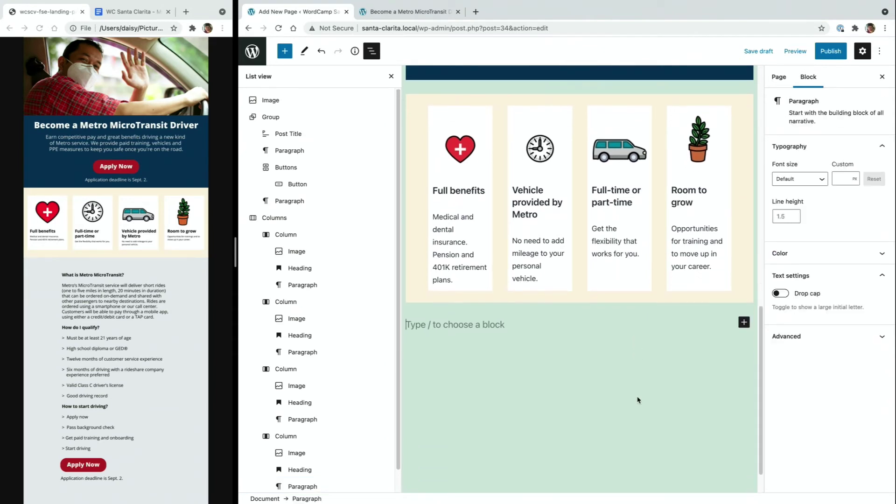
{"action": "left_click", "coordinate": [758, 52]}
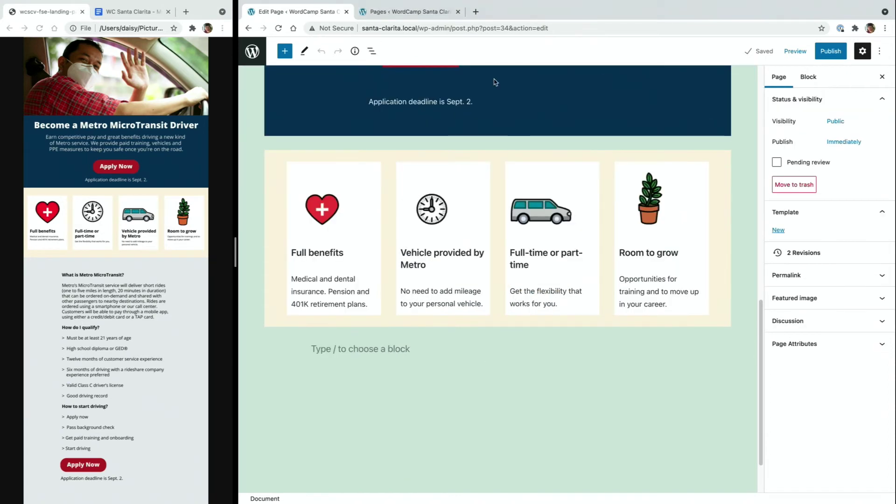
Close the old second tab, open a fresh preview of the page in a new tab and examine the benefit columns.
{"action": "left_click", "coordinate": [793, 51]}
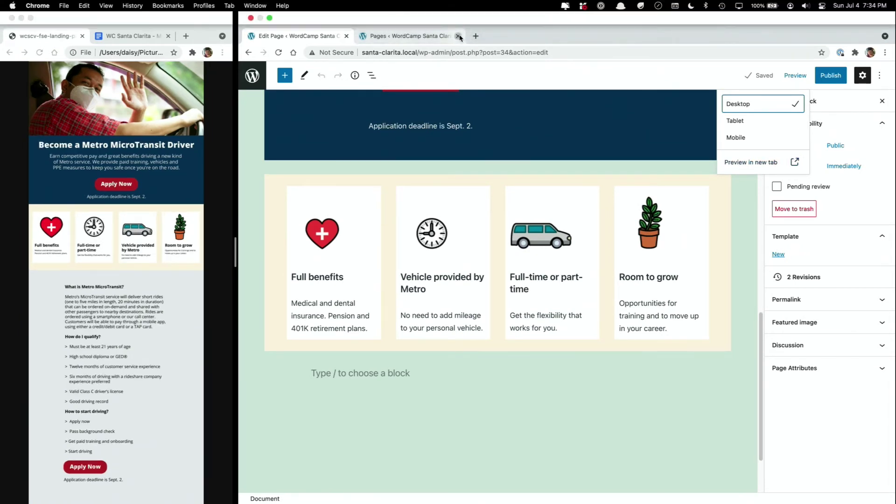
{"action": "left_click", "coordinate": [460, 36]}
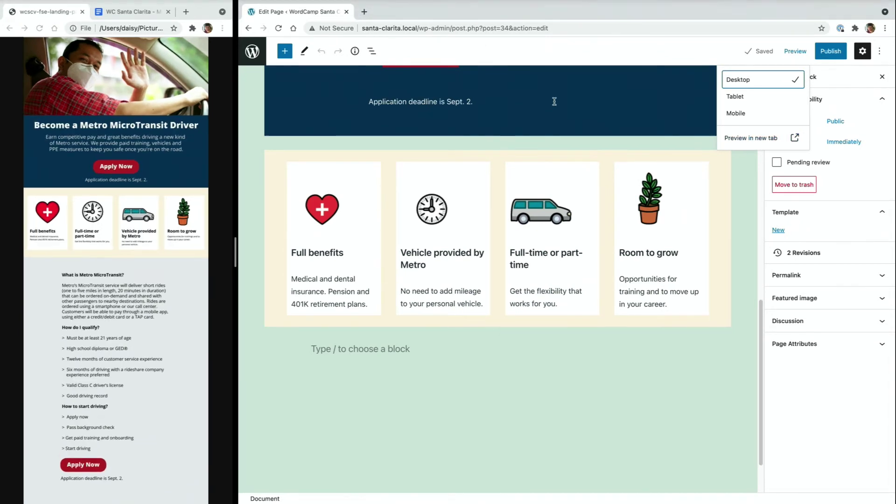
{"action": "left_click", "coordinate": [754, 146]}
{"action": "scroll", "coordinate": [489, 201], "scroll_direction": "down", "scroll_amount": 5}
{"action": "scroll", "coordinate": [490, 201], "scroll_direction": "down", "scroll_amount": 7}
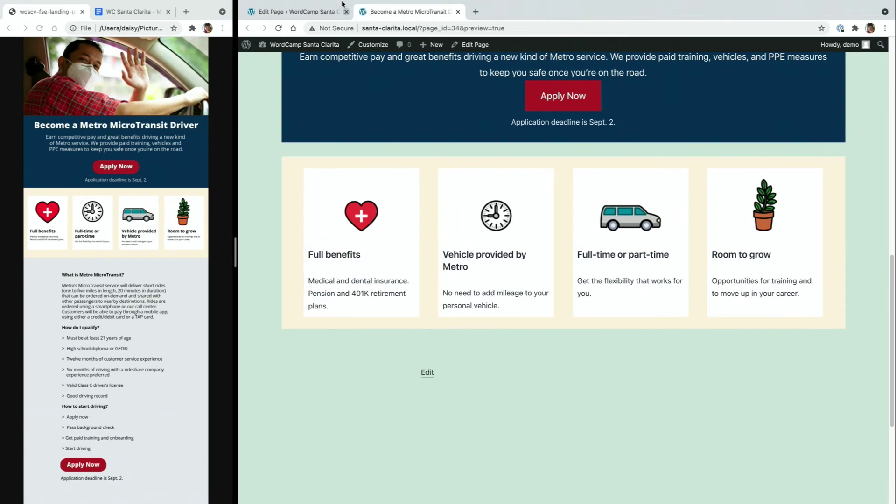
Return to the page editor, insert a Group block below the benefit columns and widen it to match their width.
{"action": "left_click", "coordinate": [322, 11]}
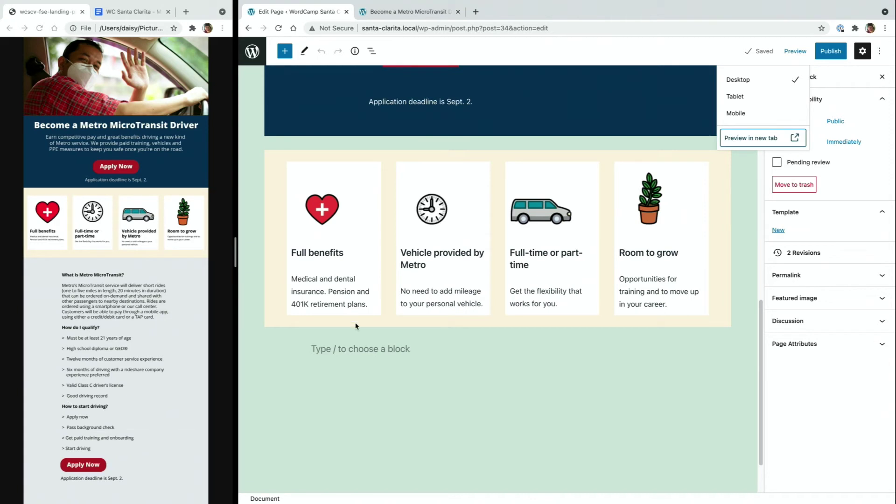
{"action": "left_click", "coordinate": [354, 355]}
{"action": "type", "text": "/grou"}
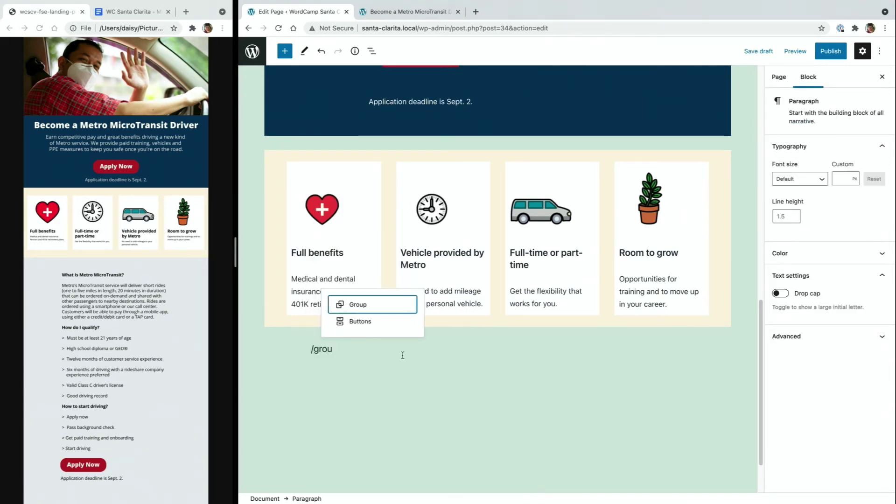
{"action": "left_click", "coordinate": [387, 304]}
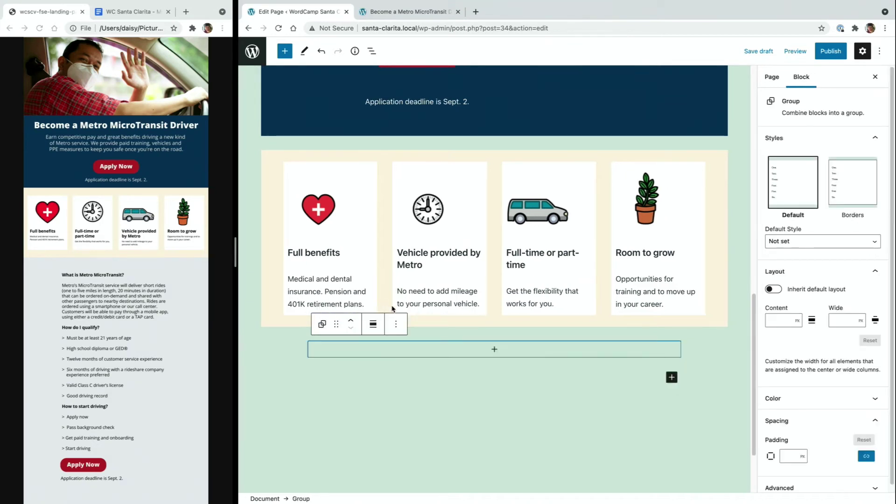
{"action": "left_click", "coordinate": [367, 326]}
{"action": "left_click", "coordinate": [383, 358]}
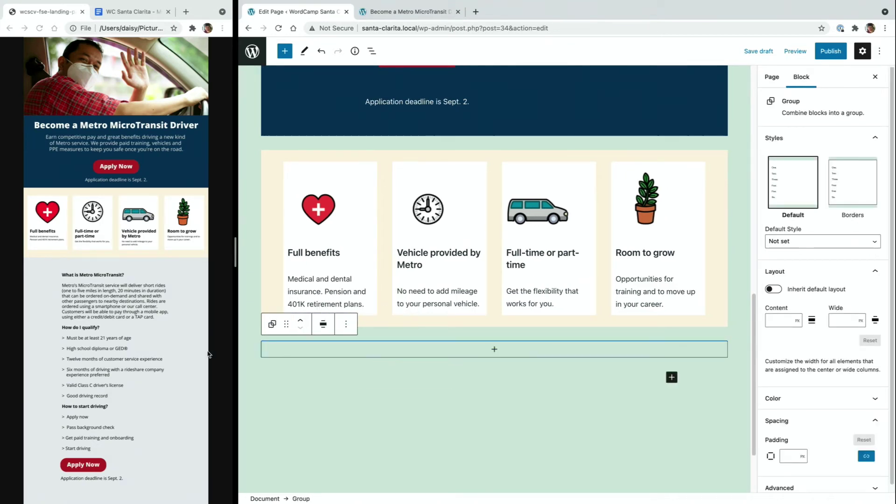
Switch to the Google Docs copy document and copy the text from "What is Metro MicroTransit?" through the closing application deadline line.
{"action": "mouse_move", "coordinate": [132, 4]}
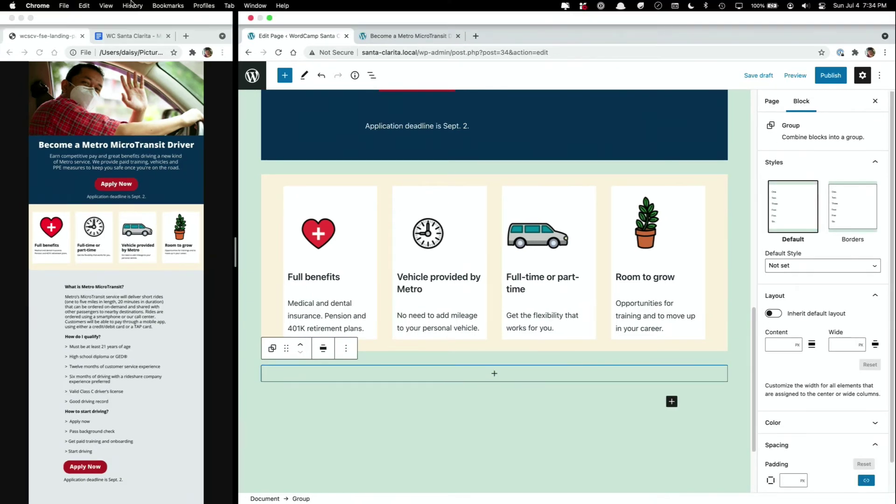
{"action": "left_click", "coordinate": [126, 35]}
{"action": "scroll", "coordinate": [99, 350], "scroll_direction": "down", "scroll_amount": 5}
{"action": "scroll", "coordinate": [98, 349], "scroll_direction": "down", "scroll_amount": 3}
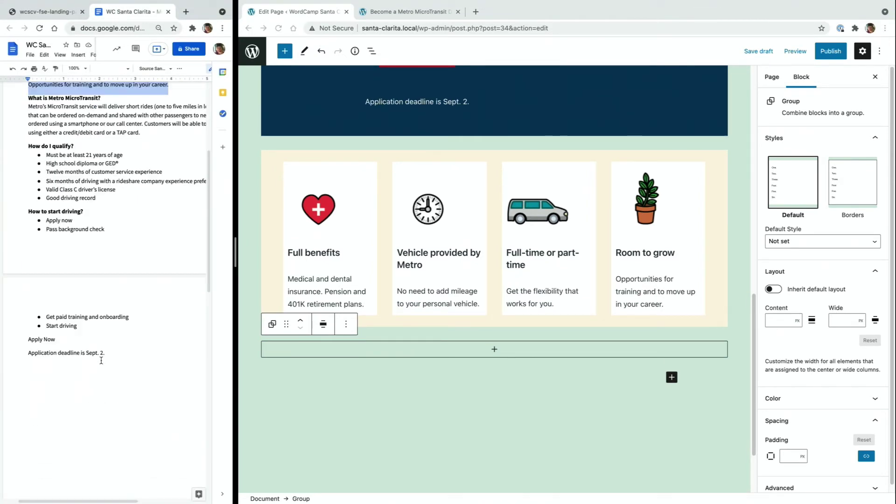
{"action": "left_click", "coordinate": [107, 332]}
{"action": "scroll", "coordinate": [107, 332], "scroll_direction": "up", "scroll_amount": 2}
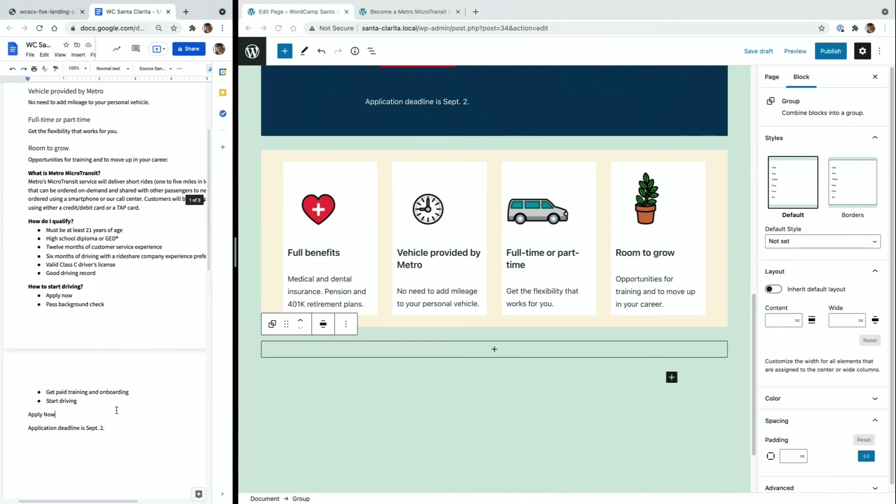
{"action": "left_click_drag", "start_coordinate": [116, 410], "coordinate": [27, 289]}
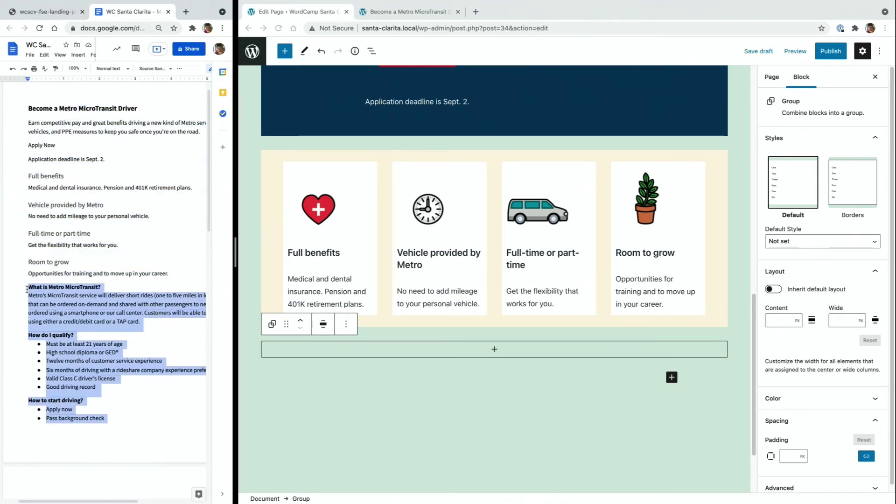
{"action": "right_click", "coordinate": [56, 294]}
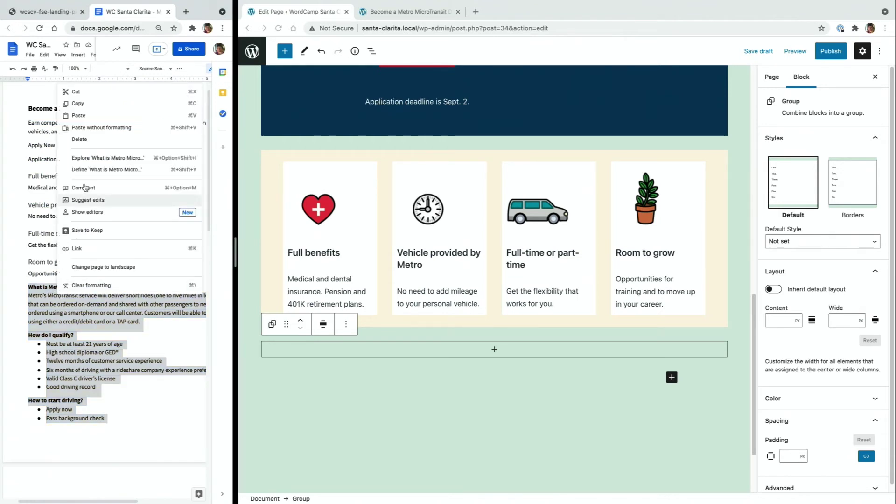
{"action": "left_click", "coordinate": [82, 103]}
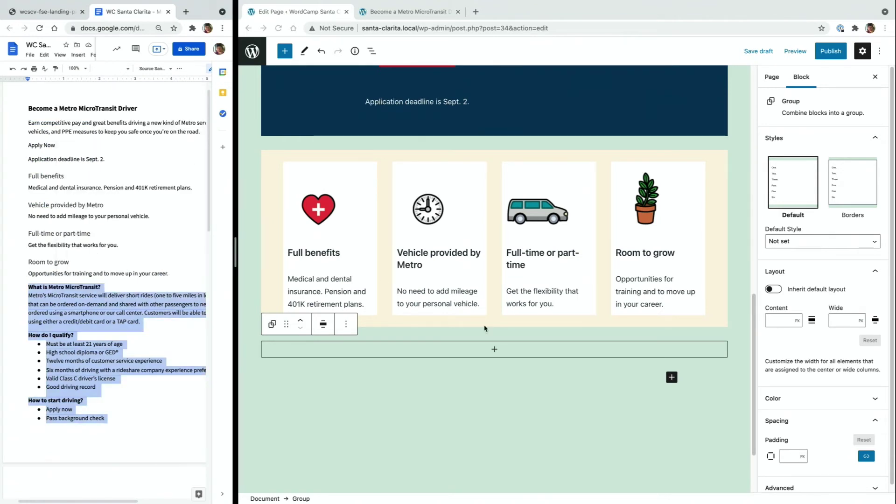
Add a Paragraph block inside the new Group in the WordPress editor and paste the copied text into it.
{"action": "left_click", "coordinate": [491, 355]}
{"action": "left_click", "coordinate": [494, 349]}
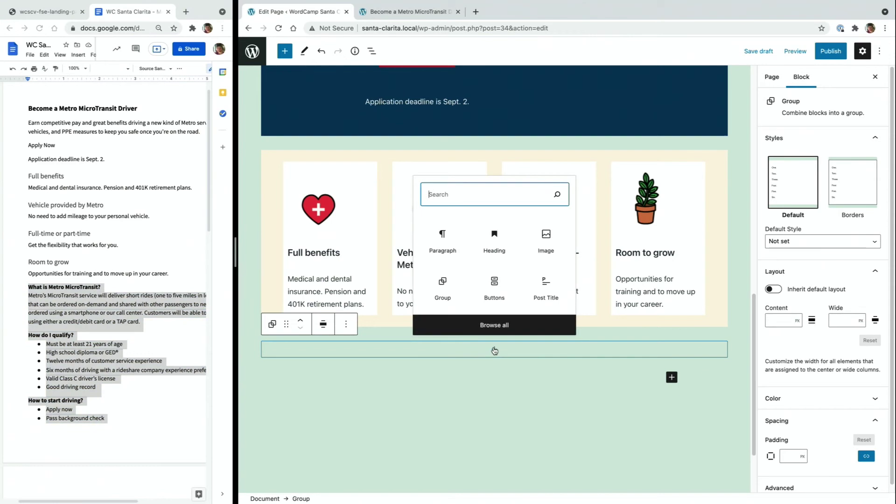
{"action": "left_click", "coordinate": [448, 245]}
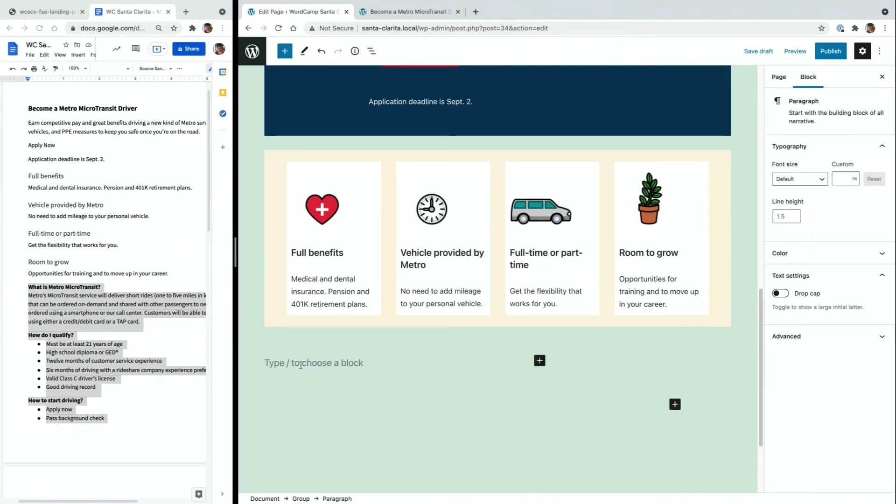
{"action": "right_click", "coordinate": [281, 360]}
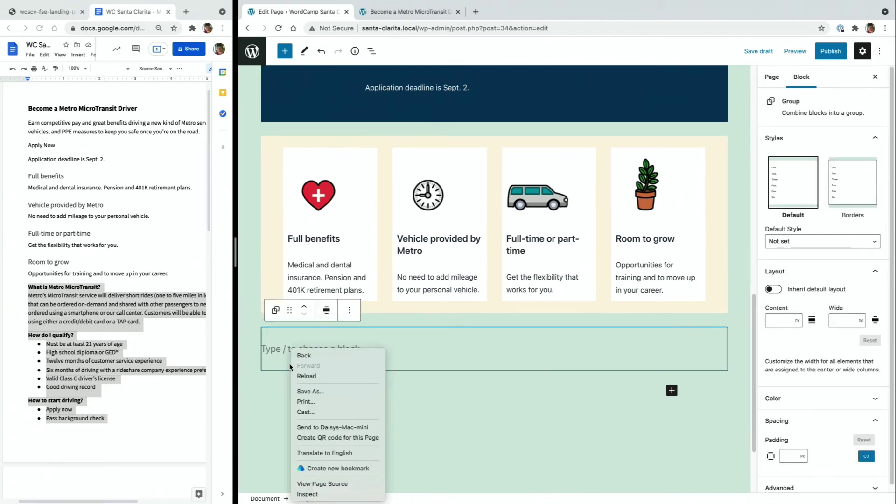
{"action": "left_click", "coordinate": [275, 354]}
{"action": "left_click", "coordinate": [274, 349]}
{"action": "right_click", "coordinate": [274, 349]}
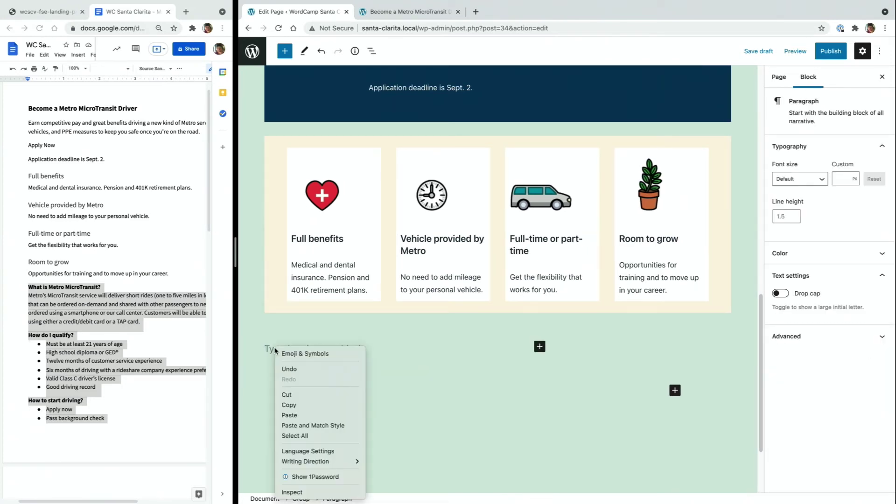
{"action": "left_click", "coordinate": [288, 415]}
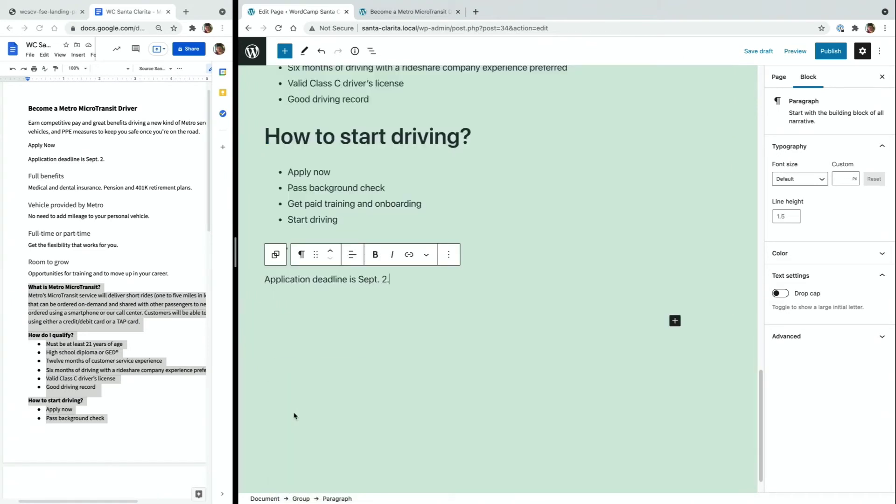
Open the page's List view and take the Google Docs window out of the split-screen layout.
{"action": "scroll", "coordinate": [346, 359], "scroll_direction": "up", "scroll_amount": 15}
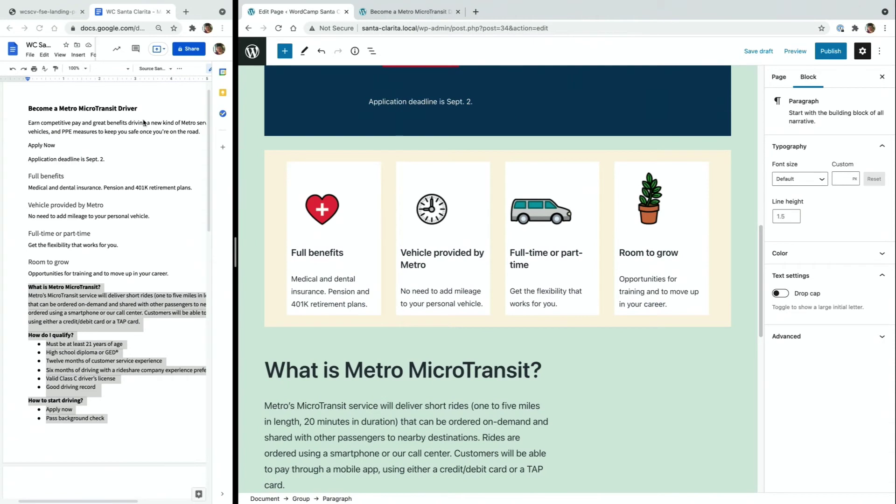
{"action": "mouse_move", "coordinate": [295, 22]}
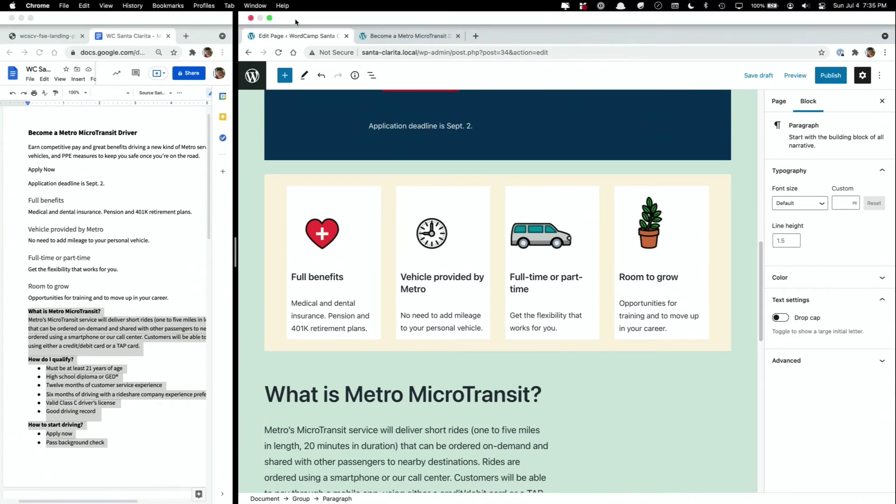
{"action": "left_click", "coordinate": [372, 76]}
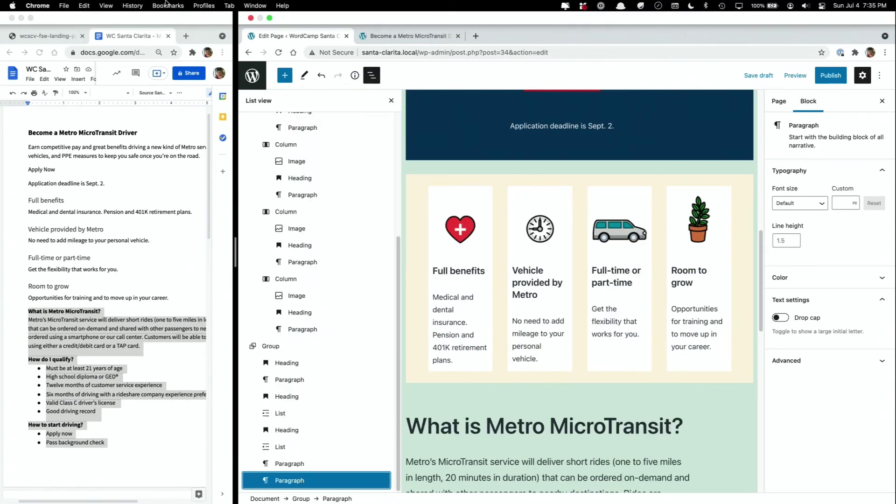
{"action": "left_click", "coordinate": [31, 18]}
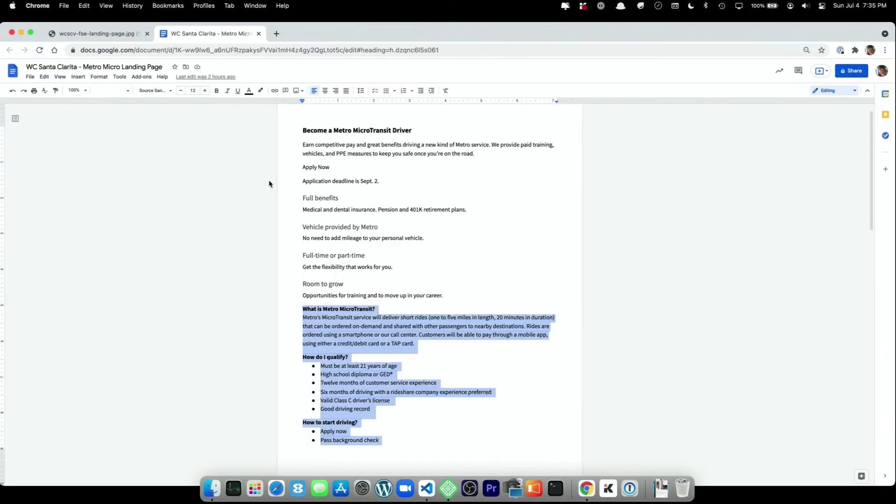
Switch back to the WordPress page editor and give the Group holding the pasted information text a light gray background.
{"action": "key", "text": "ctrl+Right"}
{"action": "key", "text": "ctrl+Right"}
{"action": "key", "text": "ctrl+Right"}
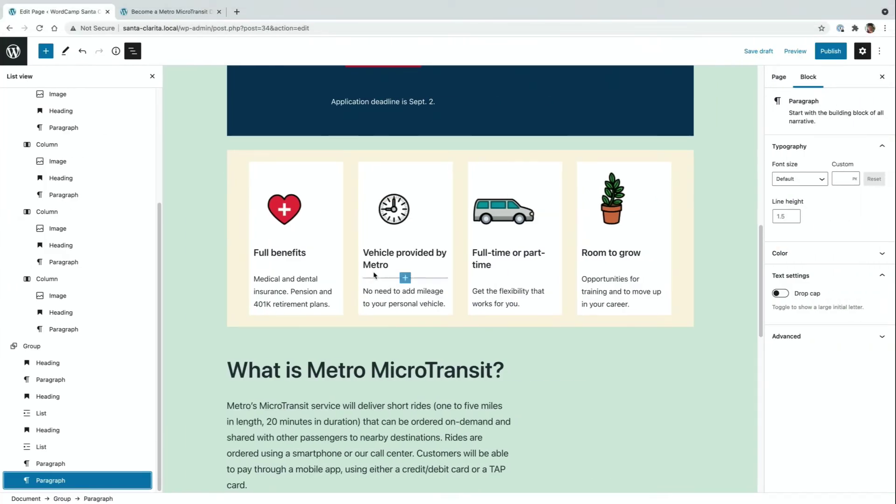
{"action": "left_click", "coordinate": [544, 368]}
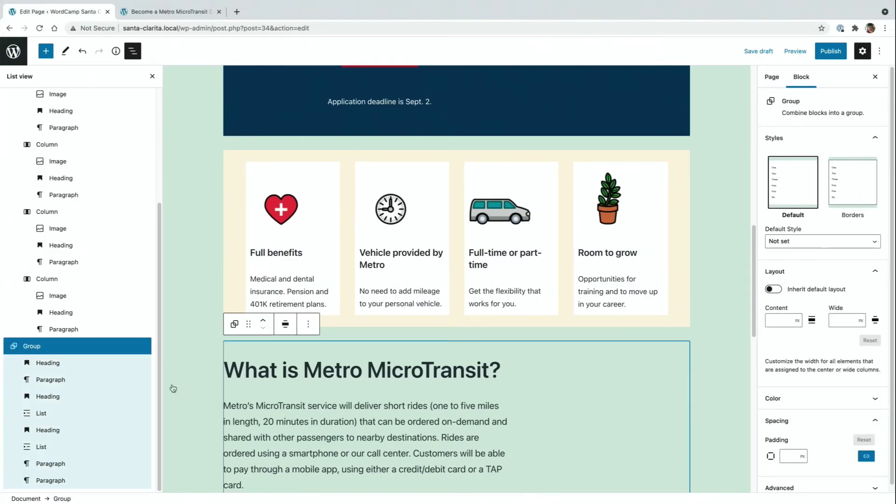
{"action": "left_click", "coordinate": [50, 341]}
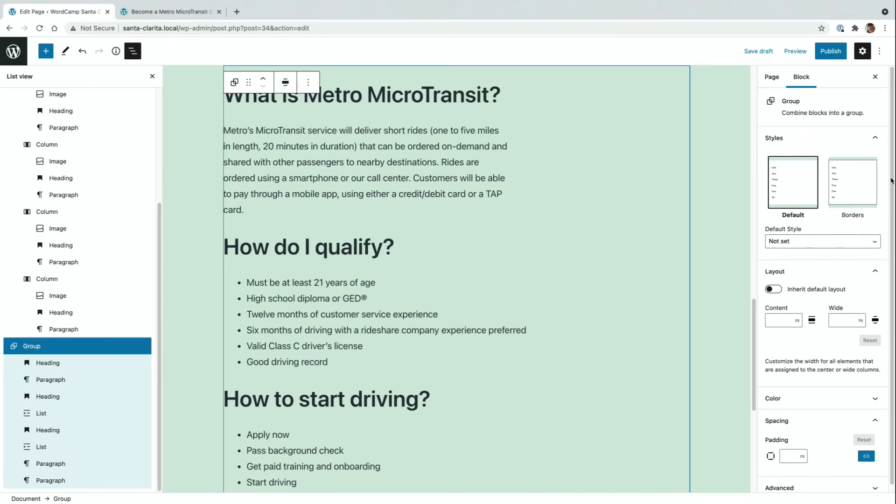
{"action": "left_click", "coordinate": [784, 399]}
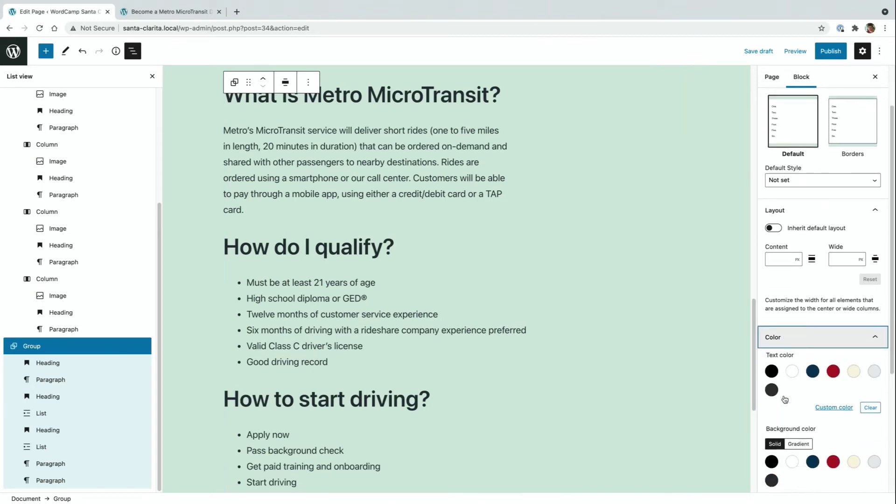
{"action": "left_click", "coordinate": [875, 367]}
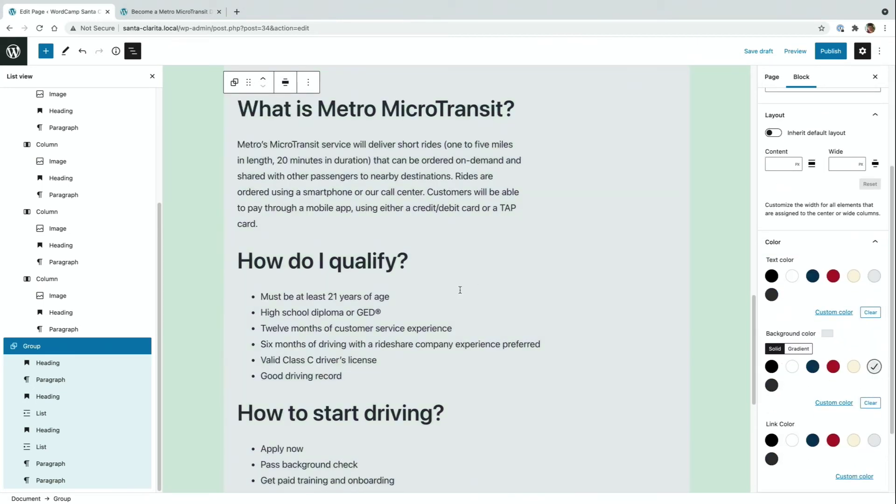
Set the information Group's content width to 500 px and review the narrowed text down to the deadline line.
{"action": "scroll", "coordinate": [470, 291], "scroll_direction": "up", "scroll_amount": 4}
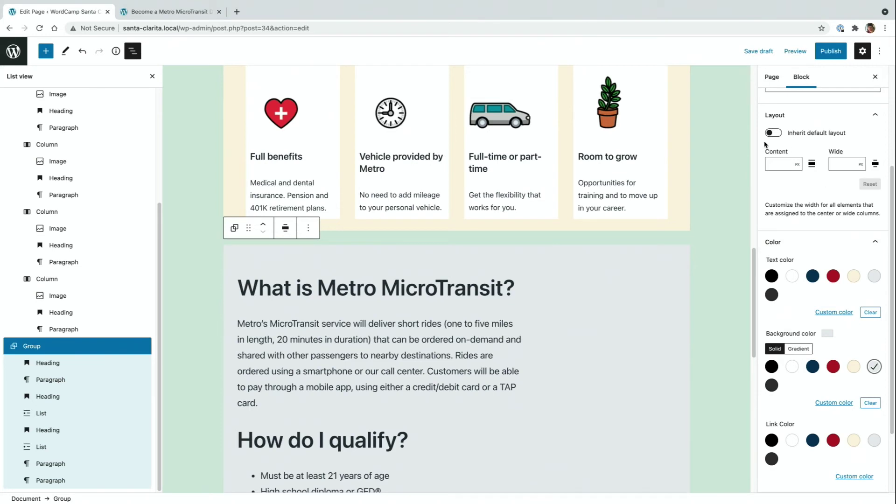
{"action": "left_click", "coordinate": [771, 164]}
{"action": "type", "text": "500"}
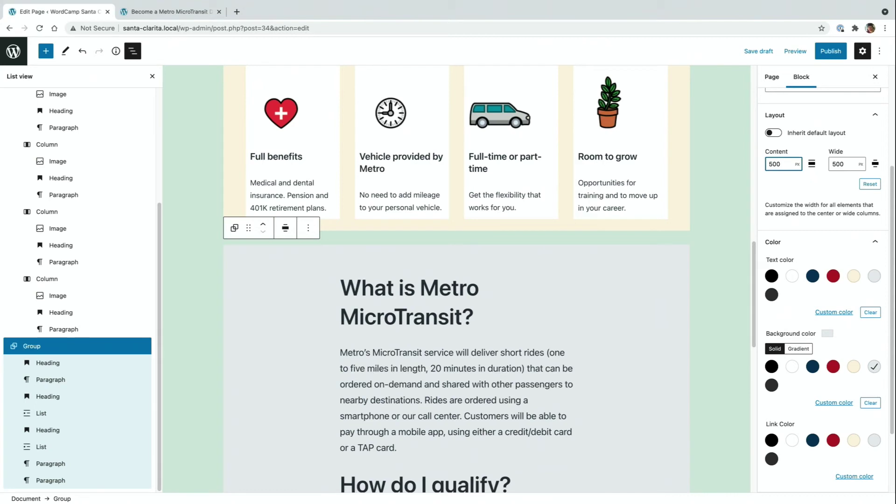
{"action": "scroll", "coordinate": [621, 295], "scroll_direction": "down", "scroll_amount": 6}
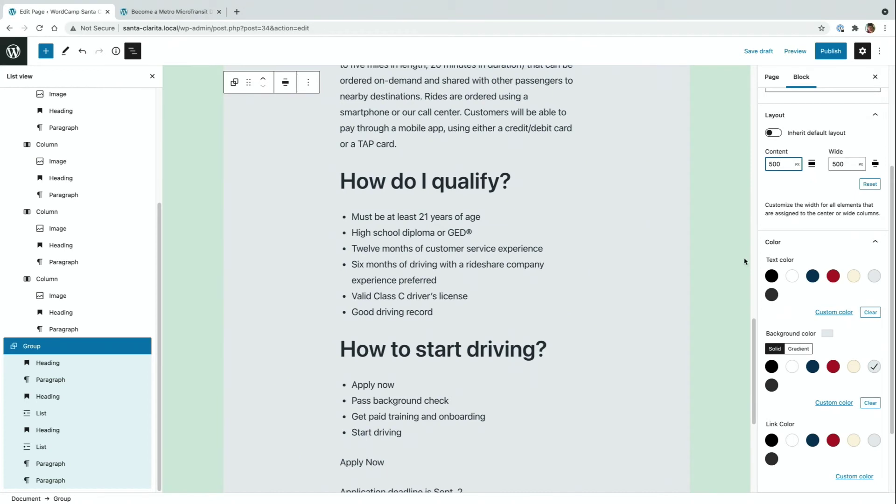
{"action": "scroll", "coordinate": [745, 262], "scroll_direction": "down", "scroll_amount": 4}
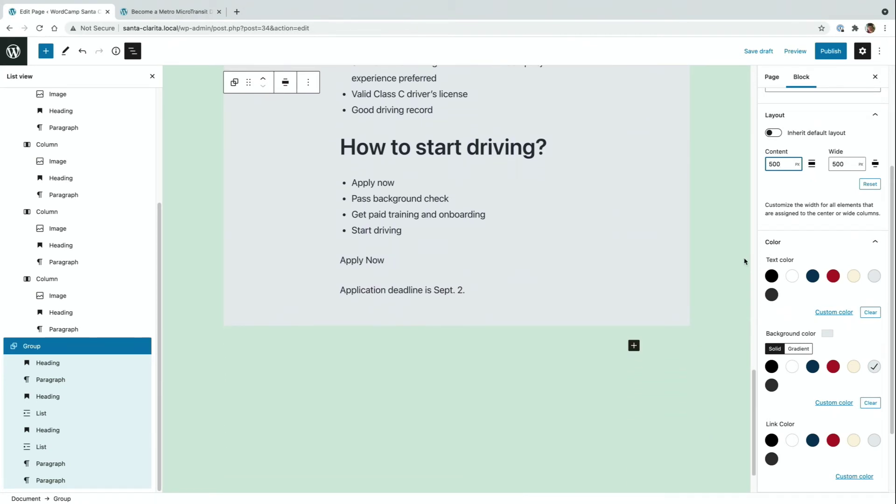
Save the page draft, check the gray information section in the page preview, and return to the editor.
{"action": "left_click", "coordinate": [757, 50]}
{"action": "left_click", "coordinate": [191, 13]}
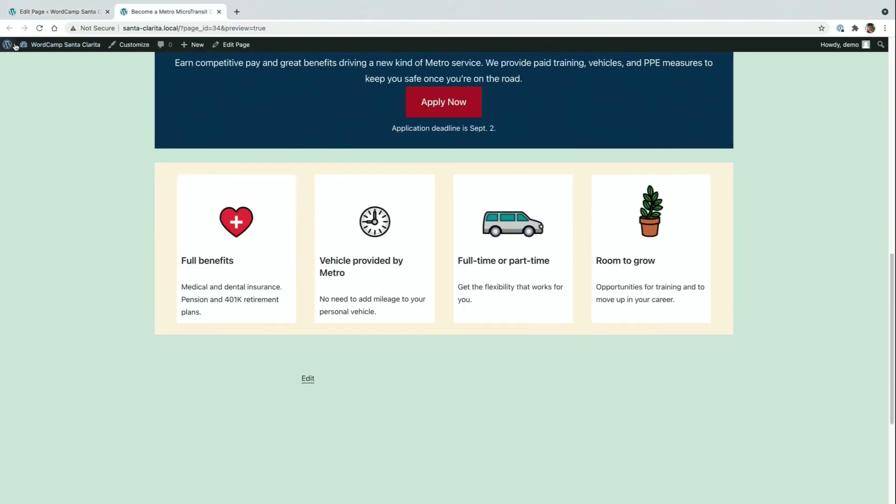
{"action": "scroll", "coordinate": [108, 178], "scroll_direction": "down", "scroll_amount": 10}
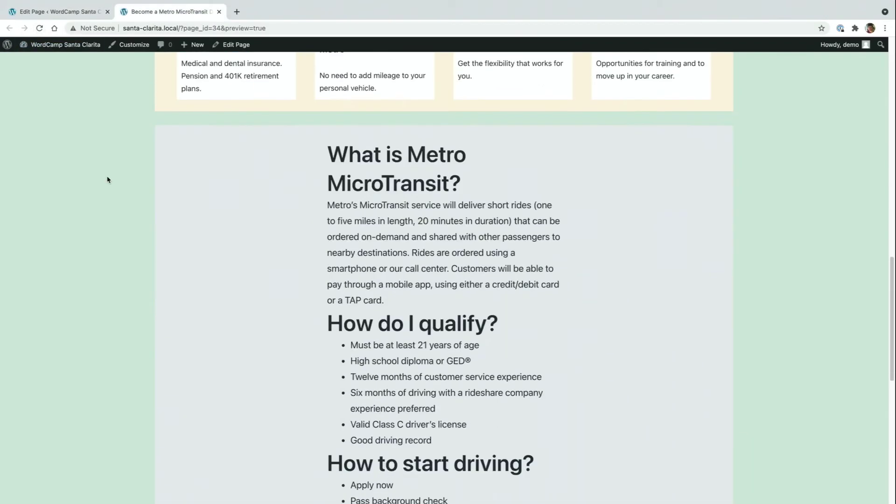
{"action": "left_click", "coordinate": [51, 18]}
Set the font size of the headings "What is Metro MicroTransit?", "How do I qualify?" and "How to start driving?" to Extra large.
{"action": "scroll", "coordinate": [360, 174], "scroll_direction": "up", "scroll_amount": 9}
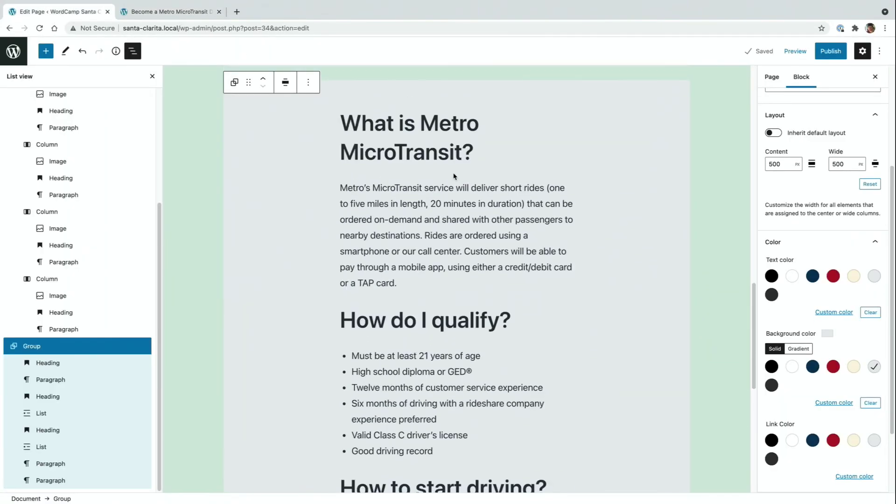
{"action": "triple_click", "coordinate": [413, 187]}
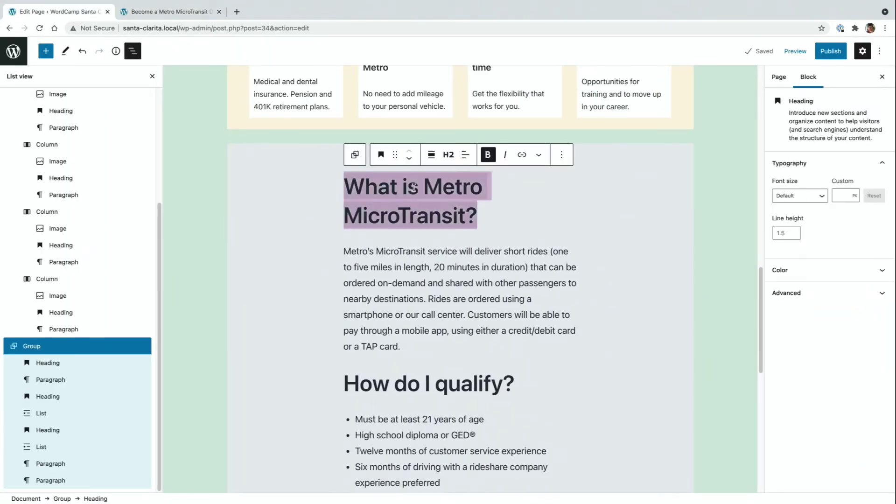
{"action": "left_click", "coordinate": [800, 196]}
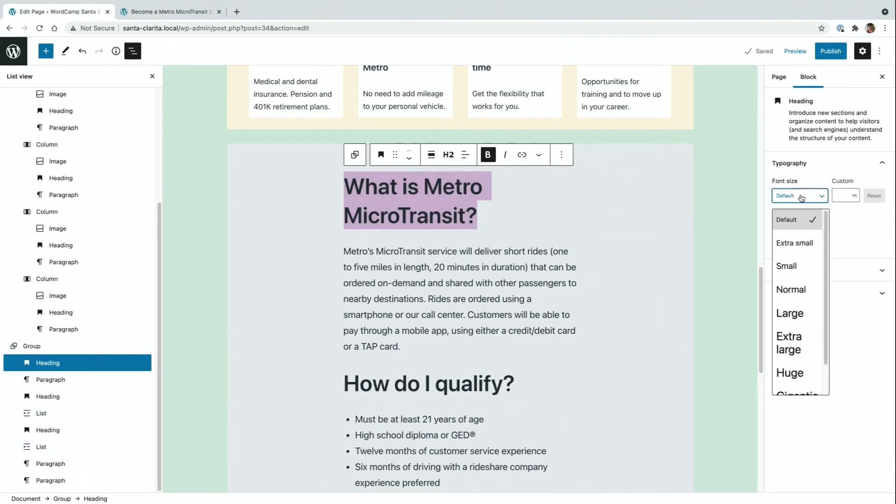
{"action": "left_click", "coordinate": [793, 335]}
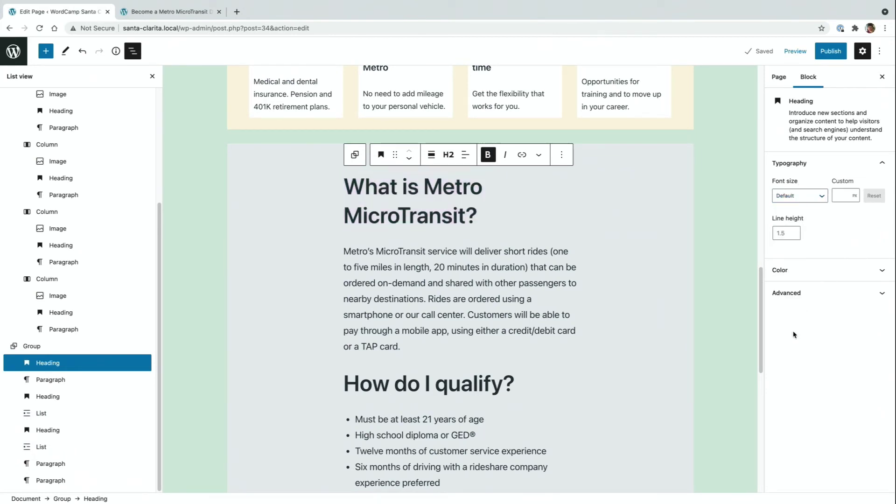
{"action": "triple_click", "coordinate": [428, 343]}
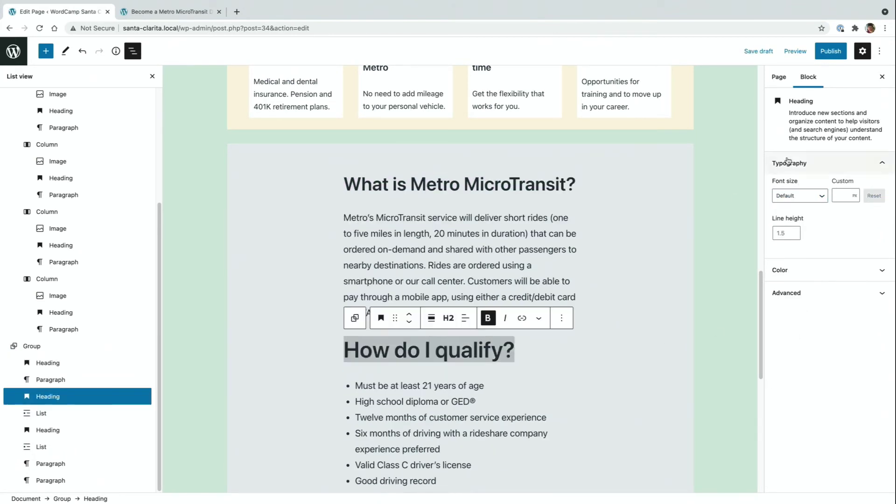
{"action": "left_click", "coordinate": [790, 198]}
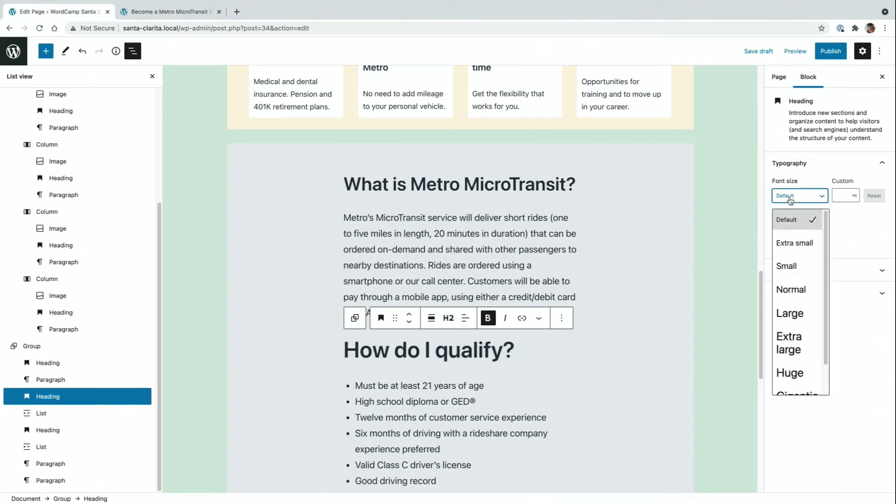
{"action": "left_click", "coordinate": [803, 347]}
{"action": "scroll", "coordinate": [513, 386], "scroll_direction": "down", "scroll_amount": 3}
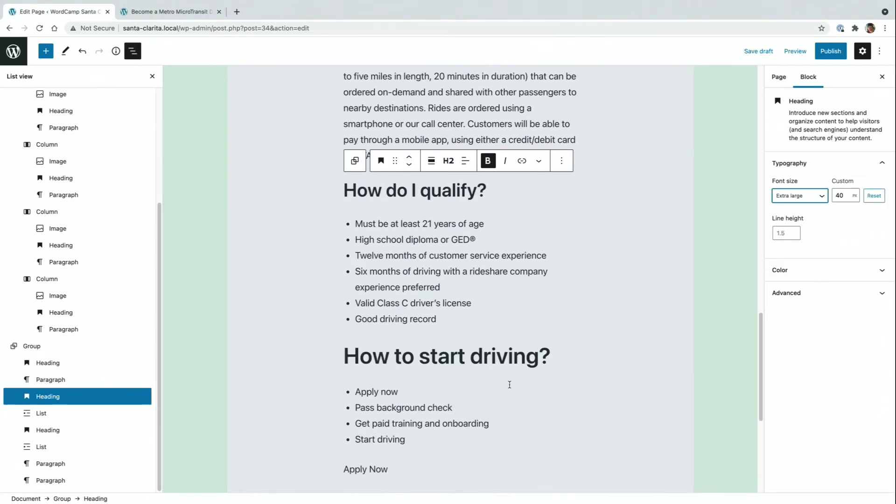
{"action": "triple_click", "coordinate": [461, 356]}
{"action": "left_click", "coordinate": [798, 195]}
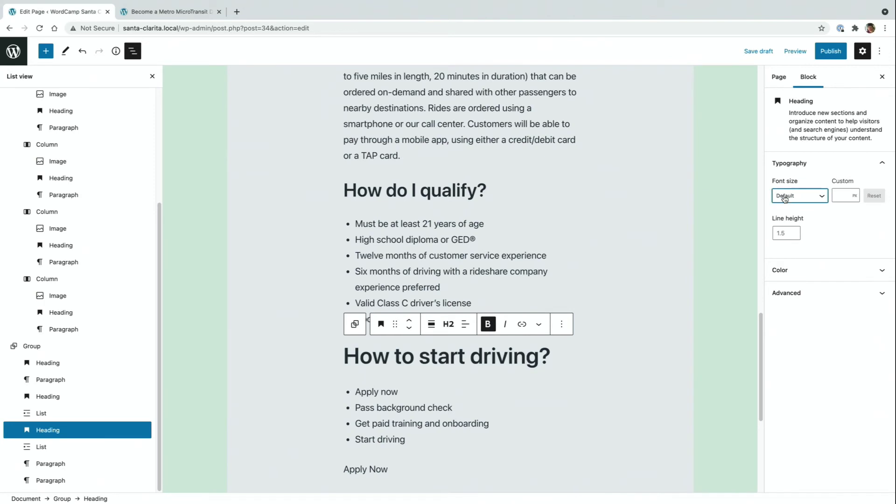
{"action": "left_click", "coordinate": [798, 346]}
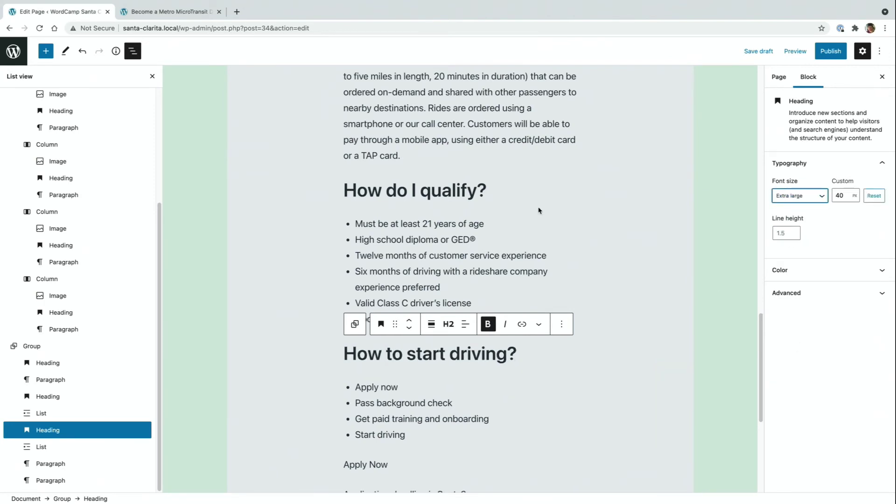
Set the line height of all three headings in the information Group to 3.
{"action": "scroll", "coordinate": [489, 227], "scroll_direction": "up", "scroll_amount": 5}
{"action": "triple_click", "coordinate": [486, 260]}
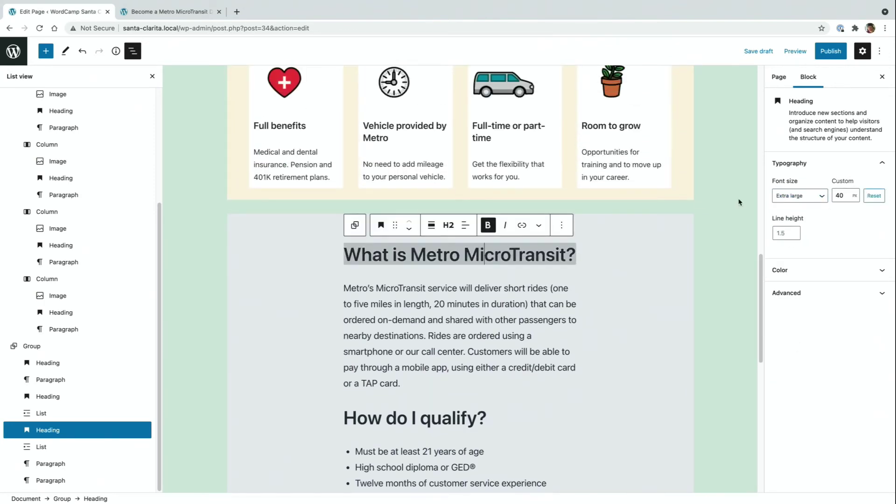
{"action": "left_click", "coordinate": [778, 234]}
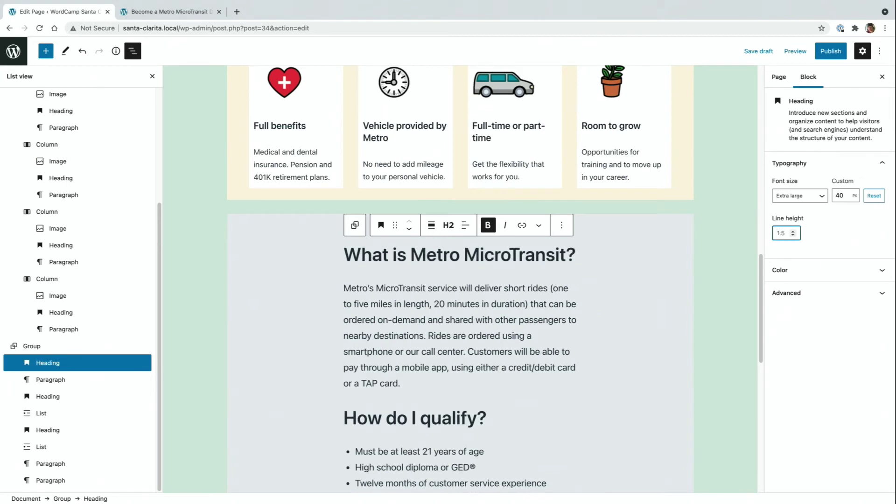
{"action": "triple_click", "coordinate": [402, 446]}
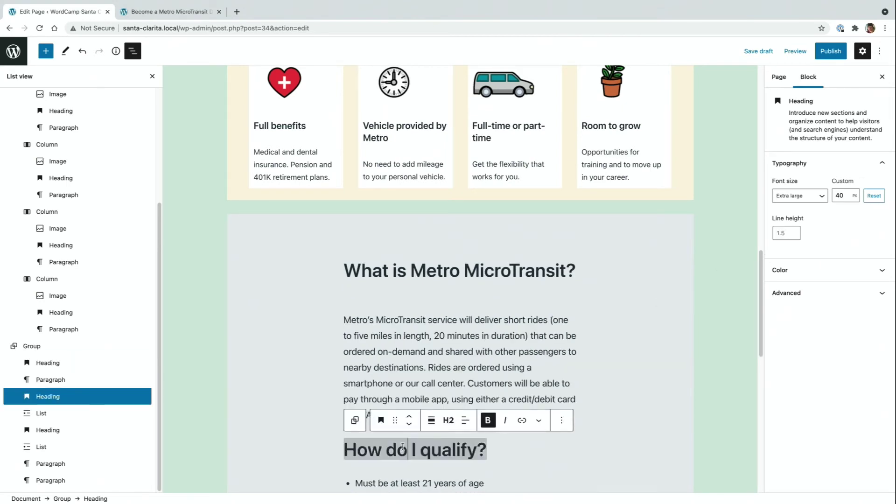
{"action": "left_click", "coordinate": [779, 233]}
{"action": "type", "text": "3"}
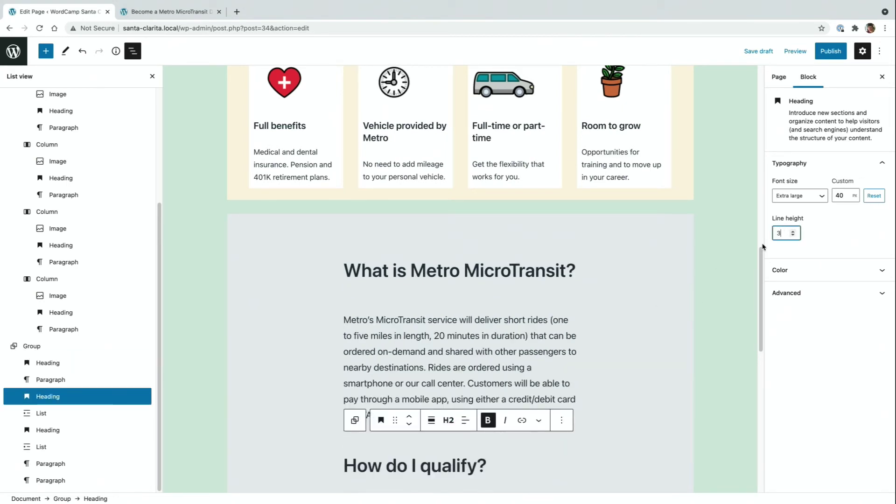
{"action": "scroll", "coordinate": [661, 331], "scroll_direction": "down", "scroll_amount": 2}
{"action": "scroll", "coordinate": [498, 370], "scroll_direction": "down", "scroll_amount": 10}
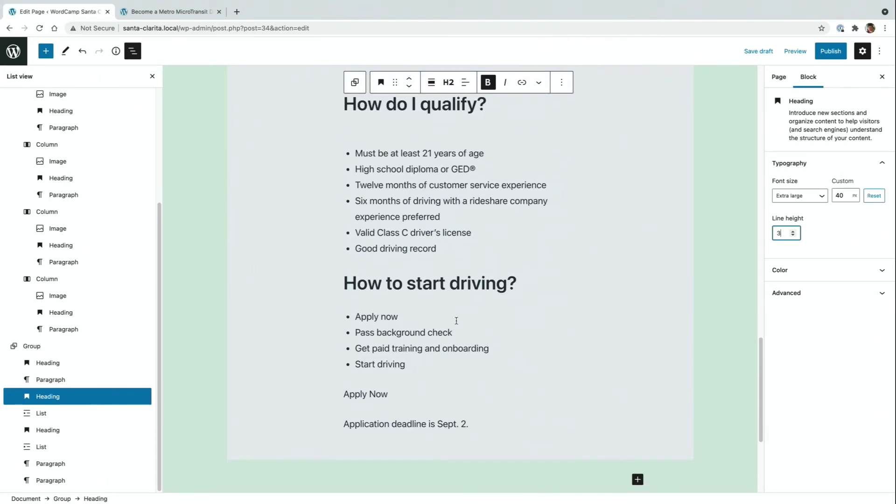
{"action": "triple_click", "coordinate": [450, 278]}
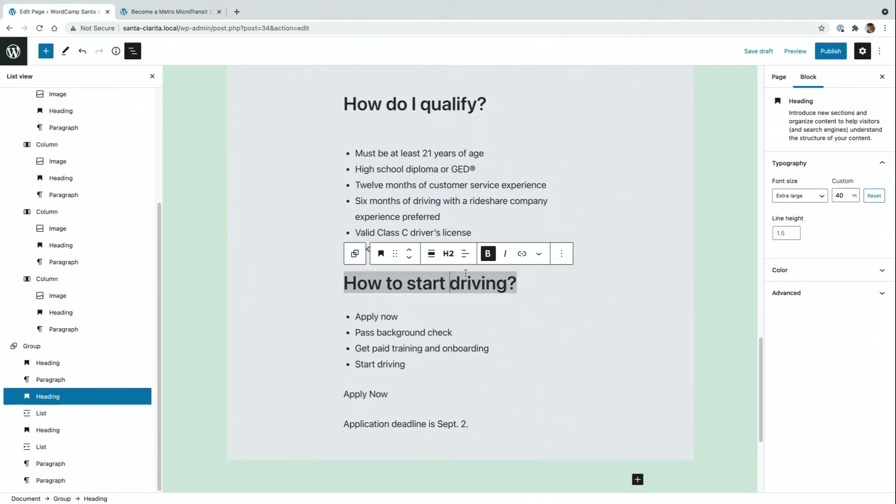
{"action": "left_click", "coordinate": [776, 228]}
{"action": "type", "text": "3"}
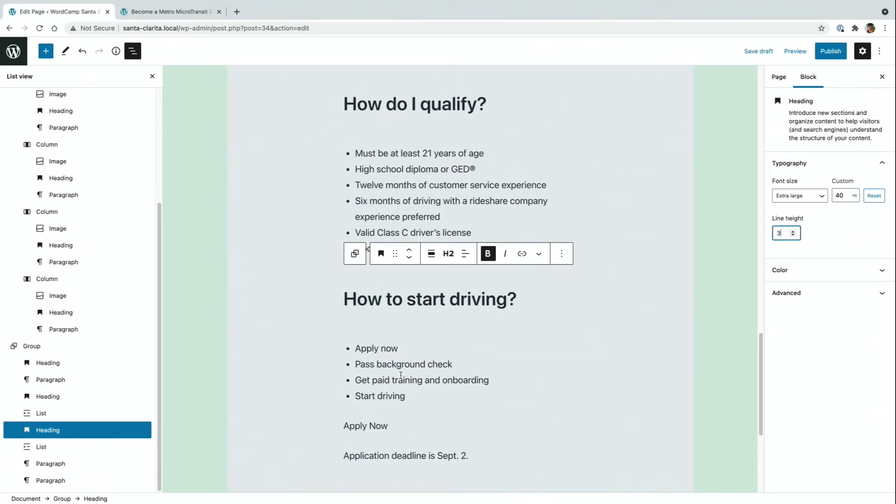
Transform the "Apply Now" paragraph below the last list into a Buttons block and justify its items center.
{"action": "left_click", "coordinate": [407, 396]}
{"action": "left_click", "coordinate": [376, 426]}
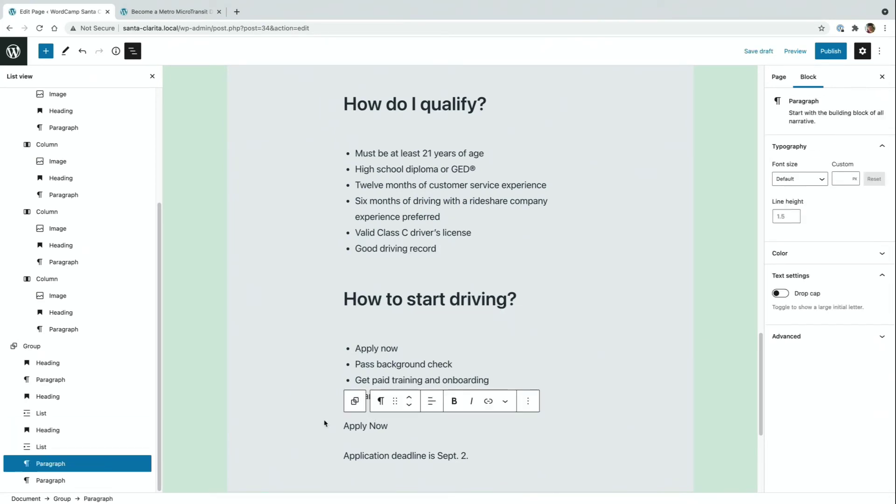
{"action": "left_click", "coordinate": [382, 403]}
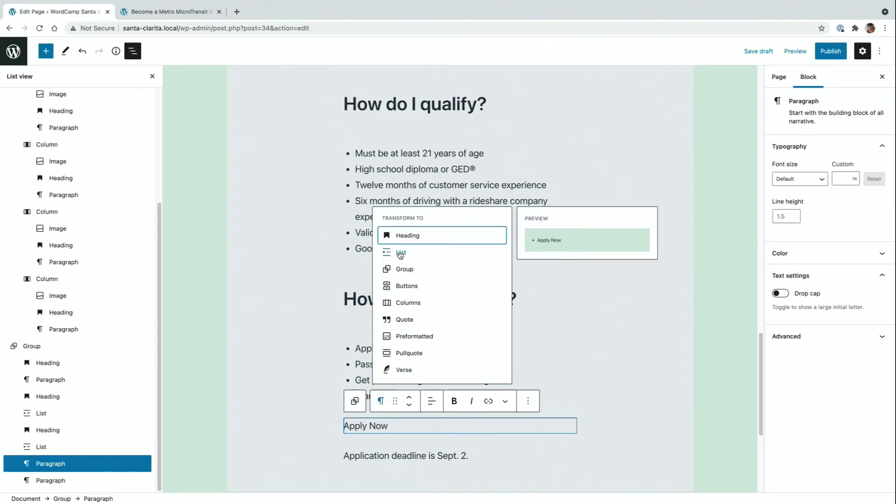
{"action": "left_click", "coordinate": [402, 287]}
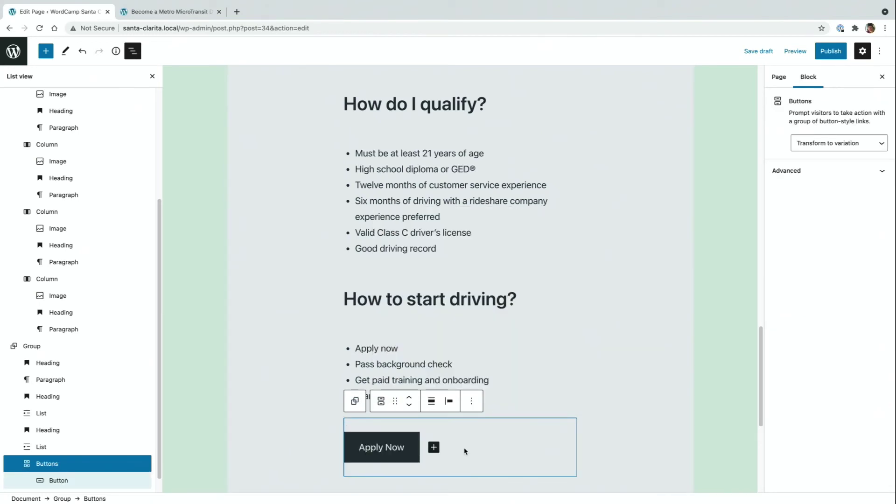
{"action": "left_click", "coordinate": [447, 403]}
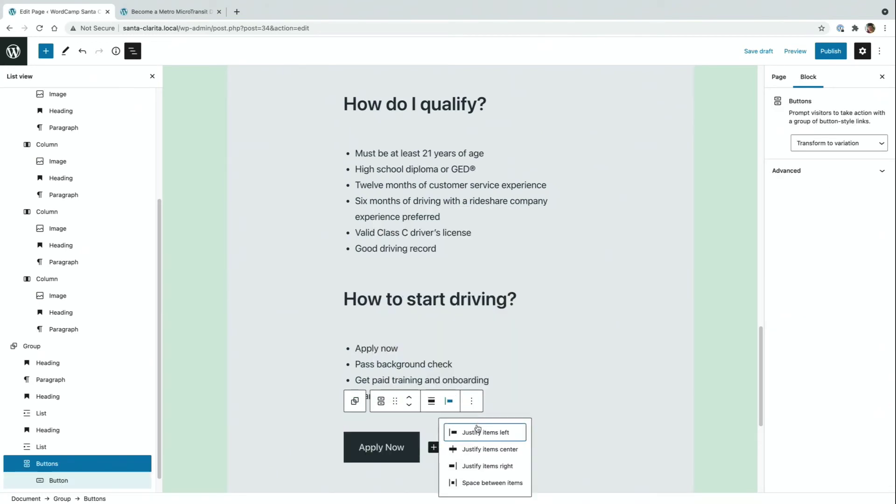
{"action": "left_click", "coordinate": [476, 451]}
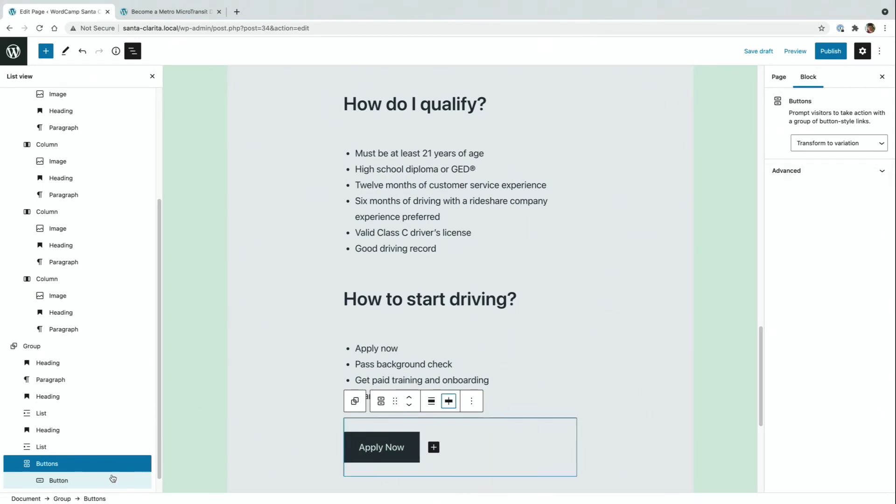
Give the "Apply Now" button in the information Group a solid red background.
{"action": "left_click", "coordinate": [75, 477]}
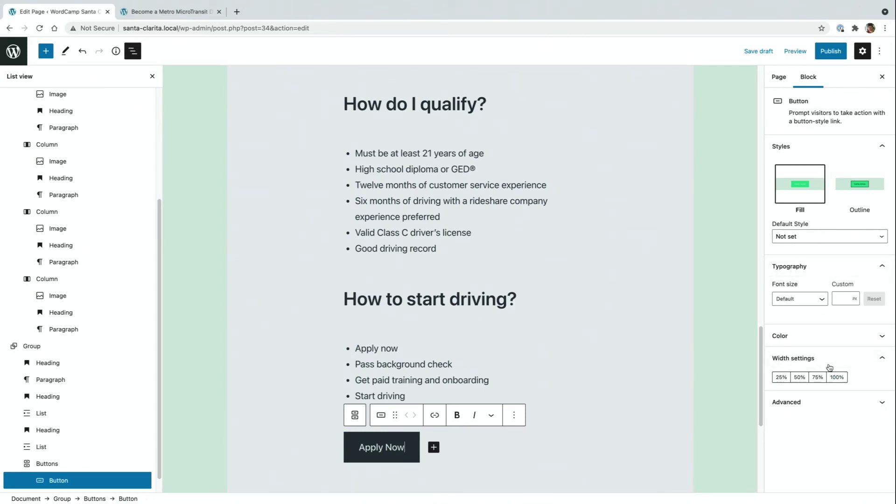
{"action": "left_click", "coordinate": [833, 337]}
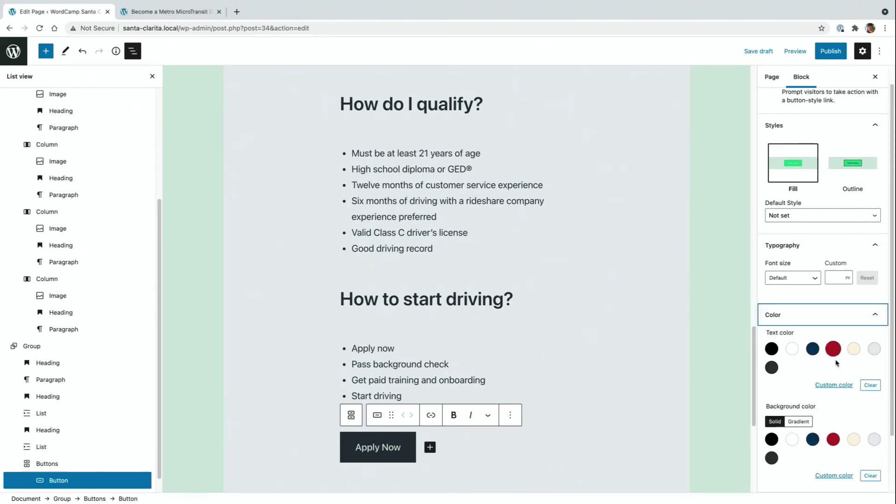
{"action": "left_click", "coordinate": [833, 440]}
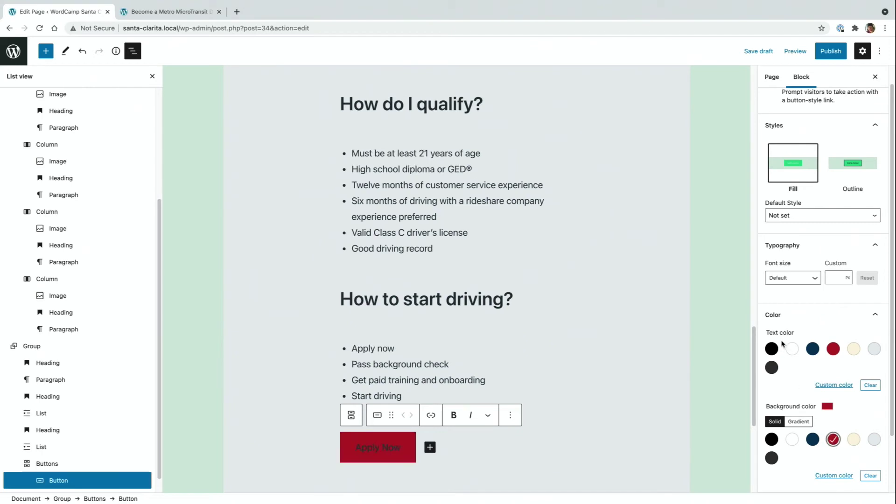
Give the red "Apply Now" button white text and justify the items of its Buttons block left.
{"action": "left_click", "coordinate": [793, 350]}
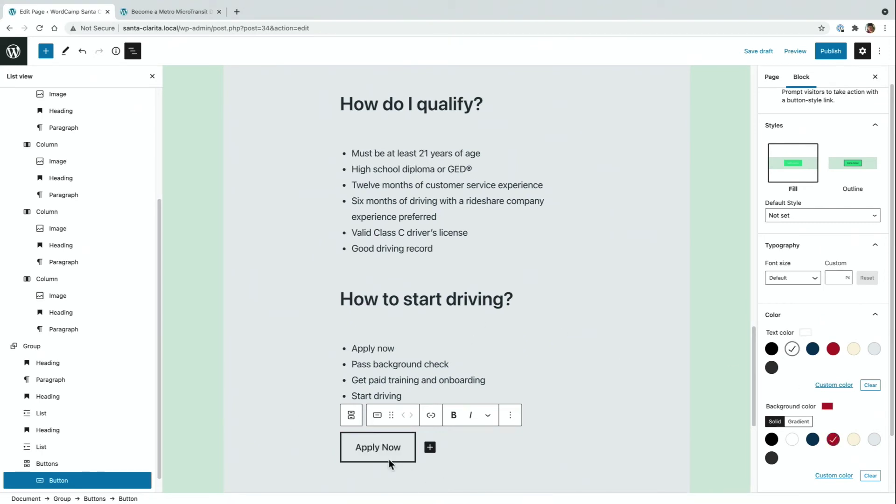
{"action": "left_click", "coordinate": [65, 464]}
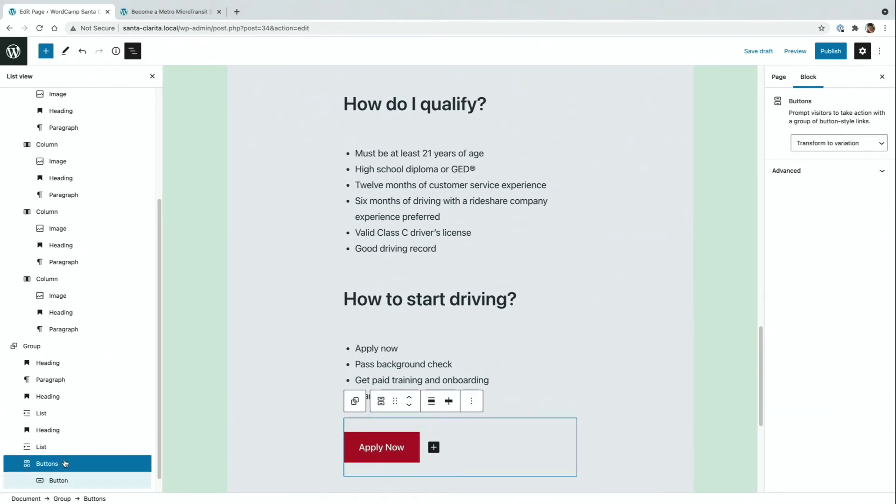
{"action": "left_click", "coordinate": [458, 399]}
{"action": "left_click", "coordinate": [461, 432]}
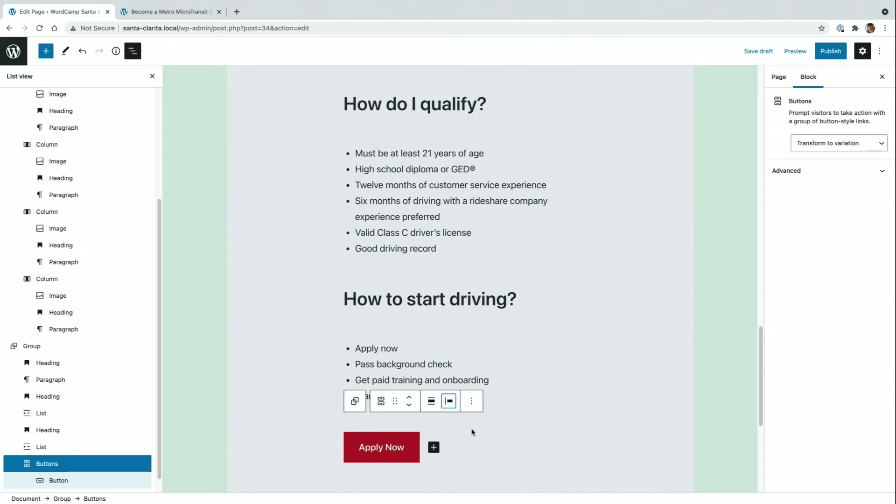
{"action": "left_click", "coordinate": [589, 405]}
Insert a Spacer block between the last list and the "Apply Now" button and set its height to 30 pixels.
{"action": "scroll", "coordinate": [577, 377], "scroll_direction": "down", "scroll_amount": 3}
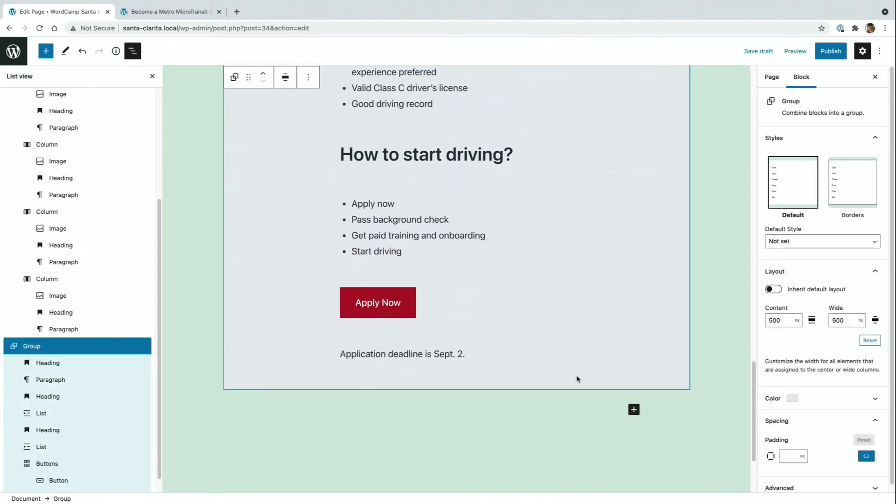
{"action": "left_click", "coordinate": [486, 270]}
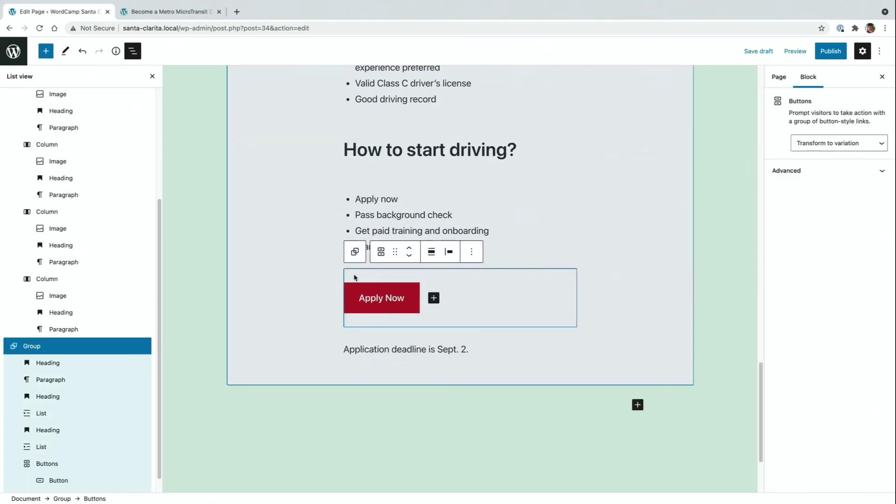
{"action": "left_click", "coordinate": [585, 232]}
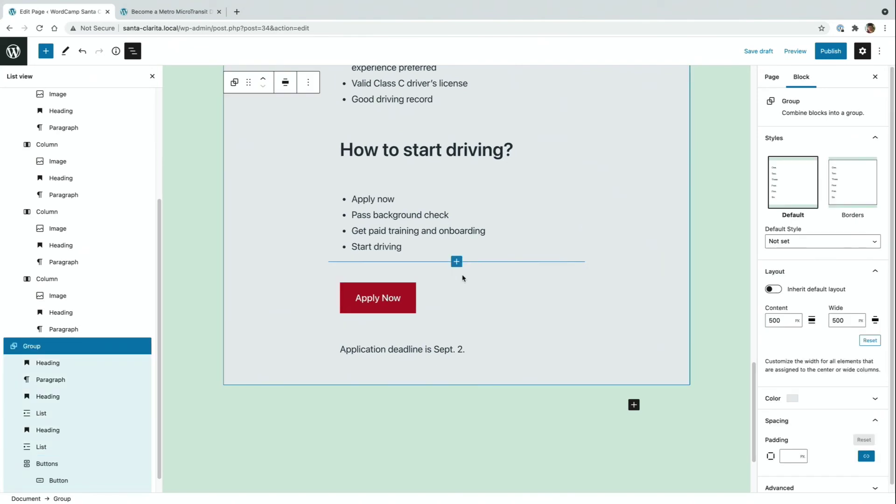
{"action": "left_click", "coordinate": [445, 276]}
{"action": "left_click", "coordinate": [510, 229]}
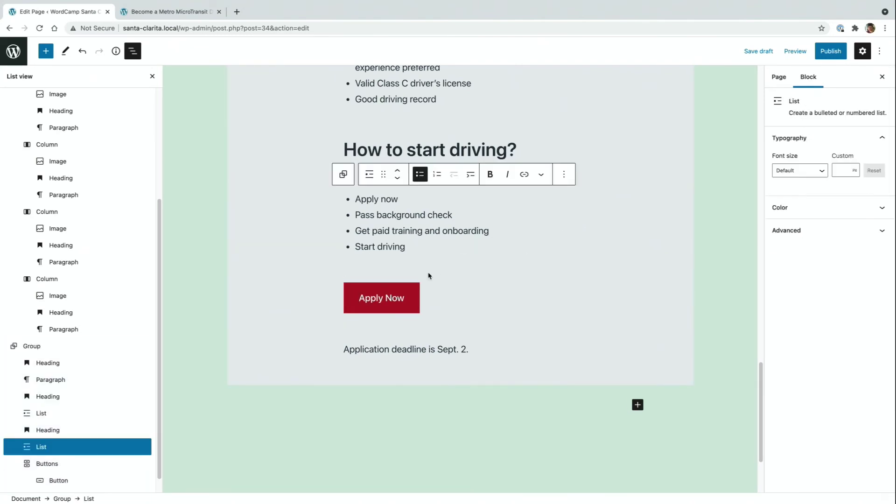
{"action": "left_click", "coordinate": [459, 262]}
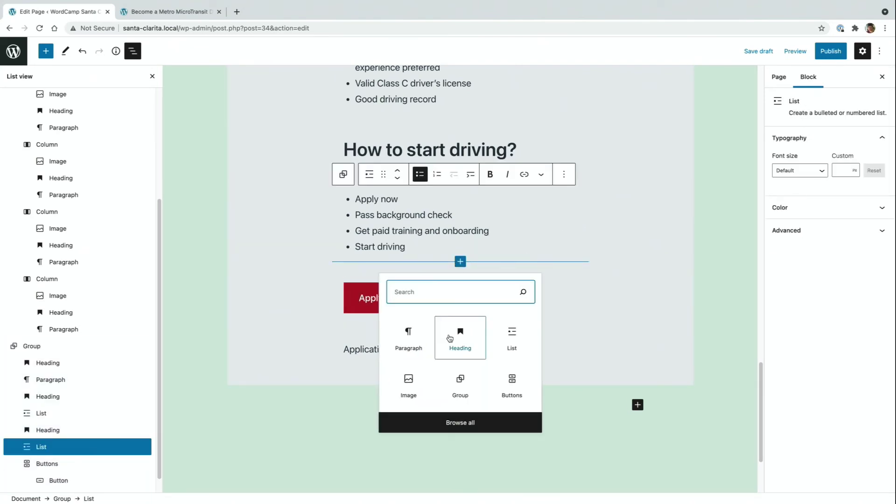
{"action": "type", "text": "spacer"}
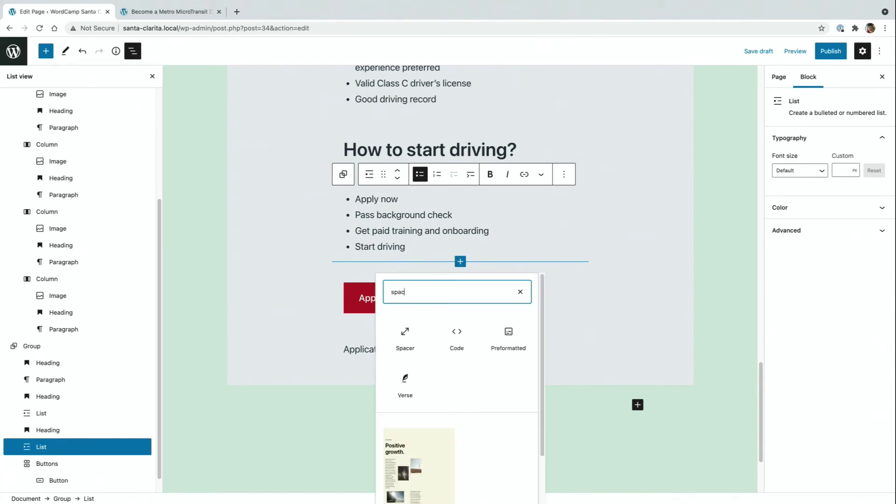
{"action": "left_click", "coordinate": [429, 335]}
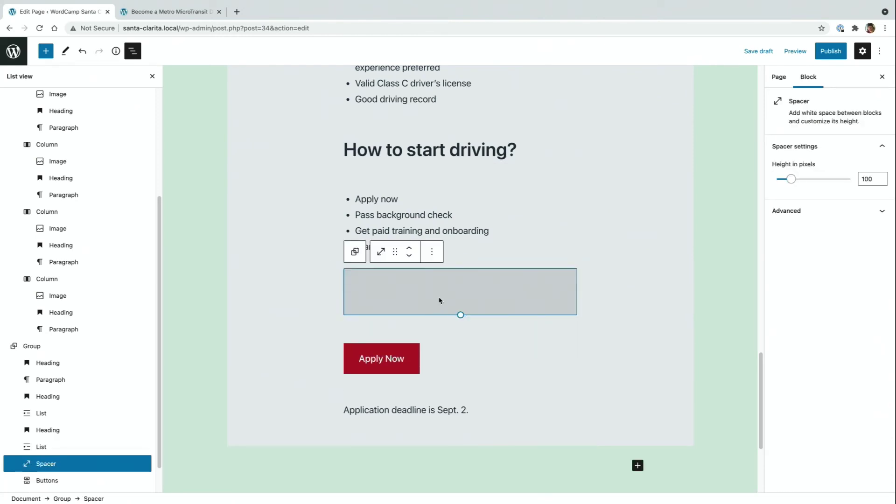
{"action": "double_click", "coordinate": [863, 180]}
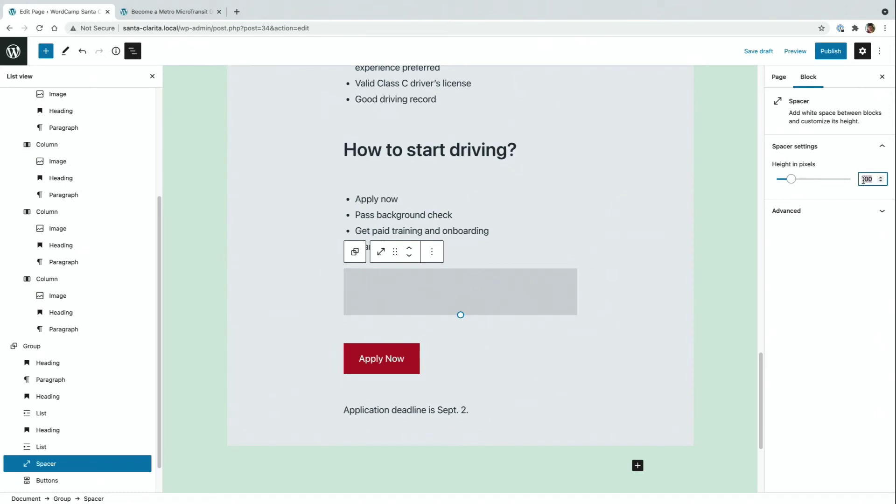
{"action": "type", "text": "30"}
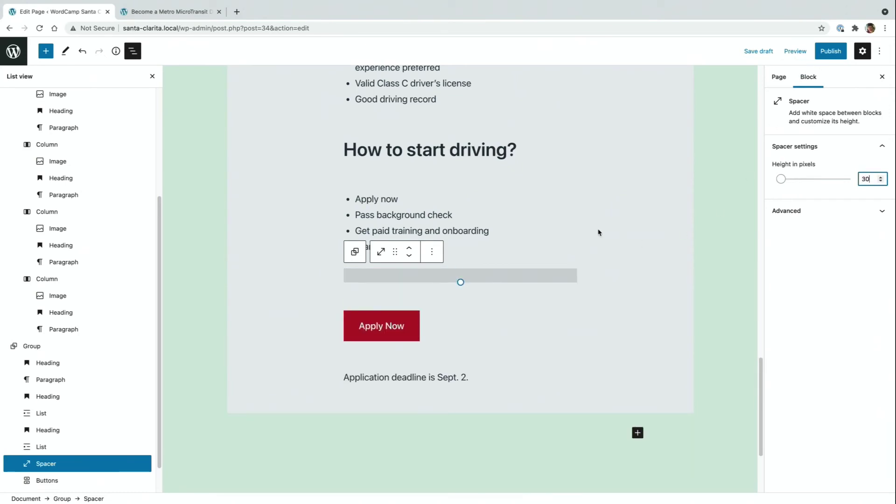
Set the font size of the paragraph "Application deadline is Sept. 2." below the button to Extra small.
{"action": "left_click", "coordinate": [416, 376]}
{"action": "triple_click", "coordinate": [415, 377]}
{"action": "left_click", "coordinate": [813, 180]}
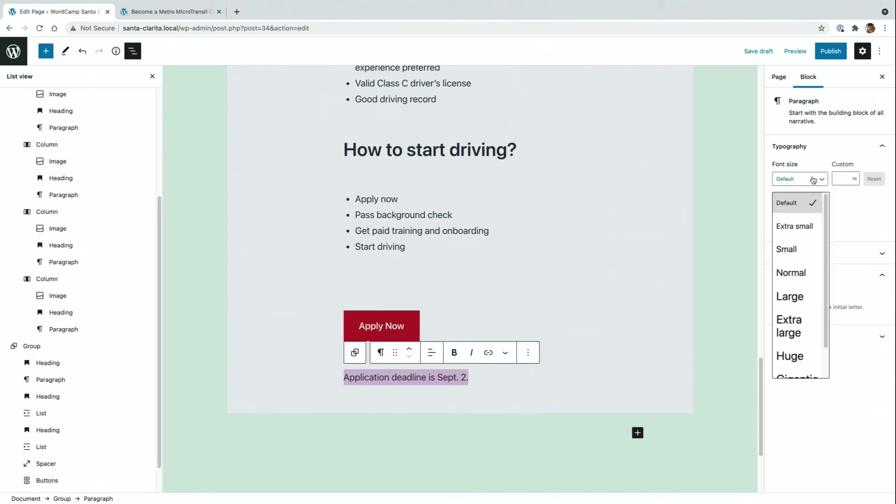
{"action": "left_click", "coordinate": [789, 224]}
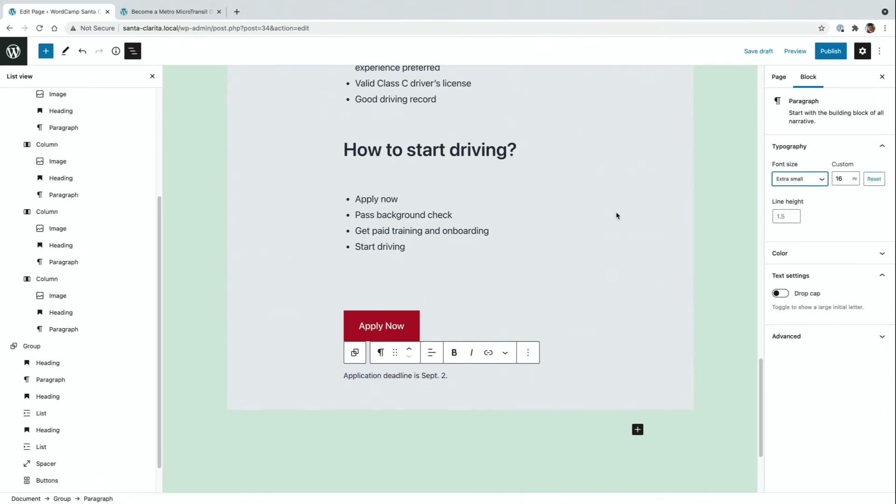
{"action": "left_click", "coordinate": [555, 221]}
Save the draft and reload the page preview to review the layout of its sections.
{"action": "scroll", "coordinate": [554, 219], "scroll_direction": "up", "scroll_amount": 4}
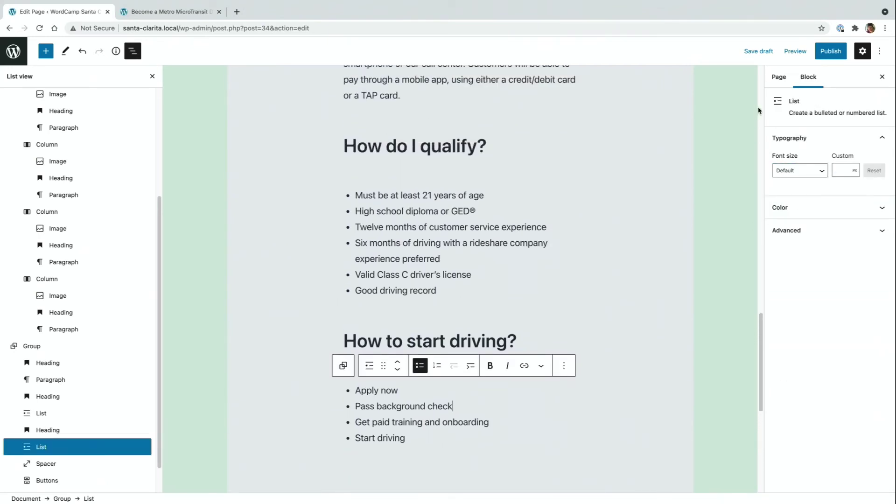
{"action": "left_click", "coordinate": [757, 51]}
{"action": "left_click", "coordinate": [186, 16]}
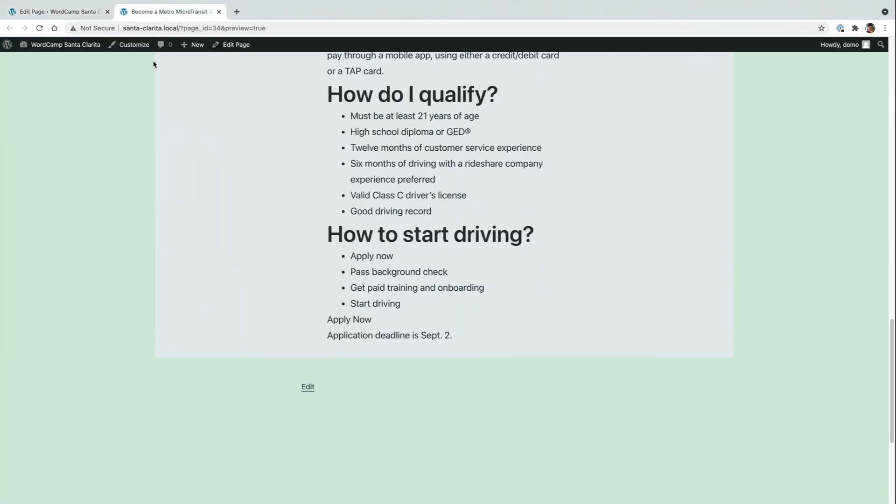
{"action": "left_click", "coordinate": [39, 28]}
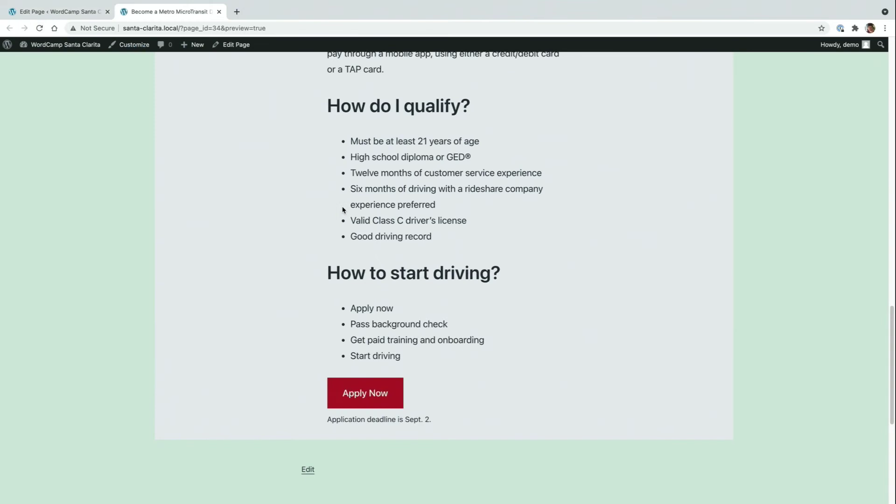
{"action": "scroll", "coordinate": [446, 278], "scroll_direction": "up", "scroll_amount": 20}
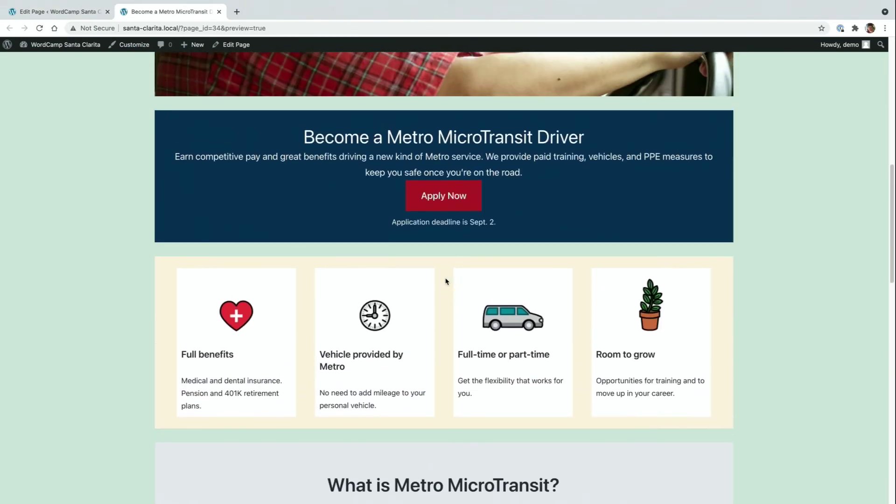
{"action": "scroll", "coordinate": [446, 280], "scroll_direction": "up", "scroll_amount": 2}
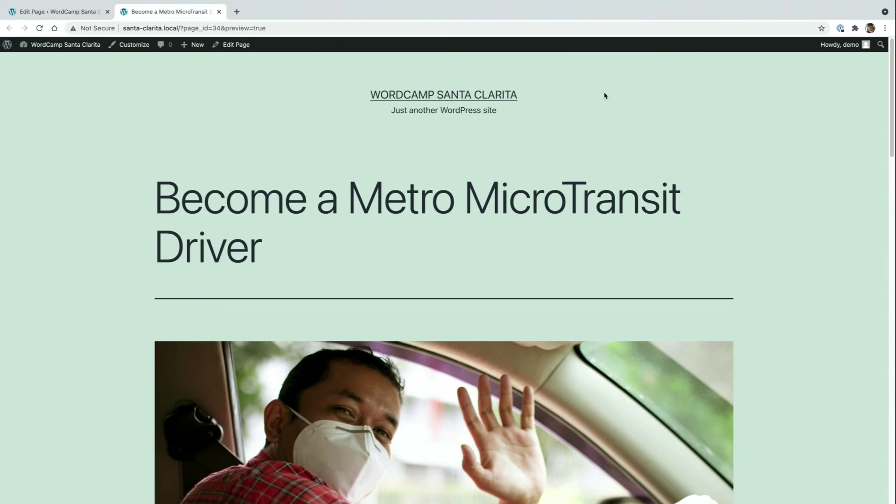
{"action": "scroll", "coordinate": [276, 339], "scroll_direction": "down", "scroll_amount": 20}
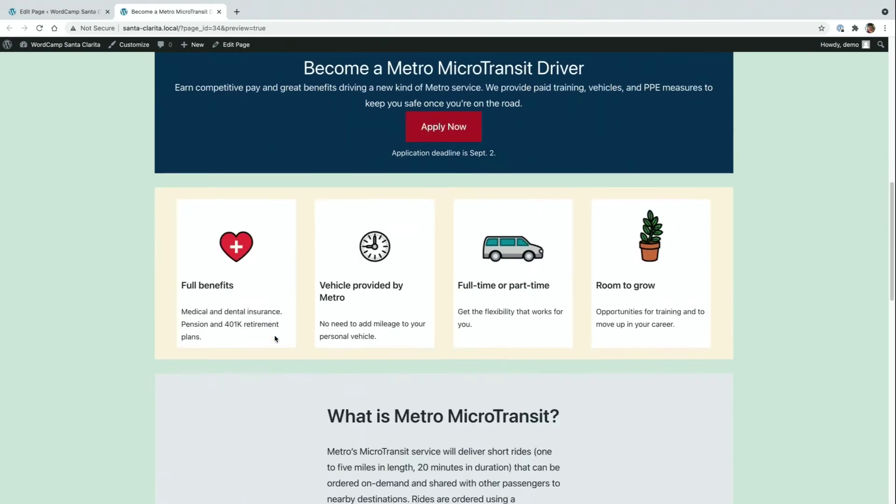
{"action": "scroll", "coordinate": [273, 336], "scroll_direction": "up", "scroll_amount": 12}
{"action": "scroll", "coordinate": [274, 336], "scroll_direction": "up", "scroll_amount": 10}
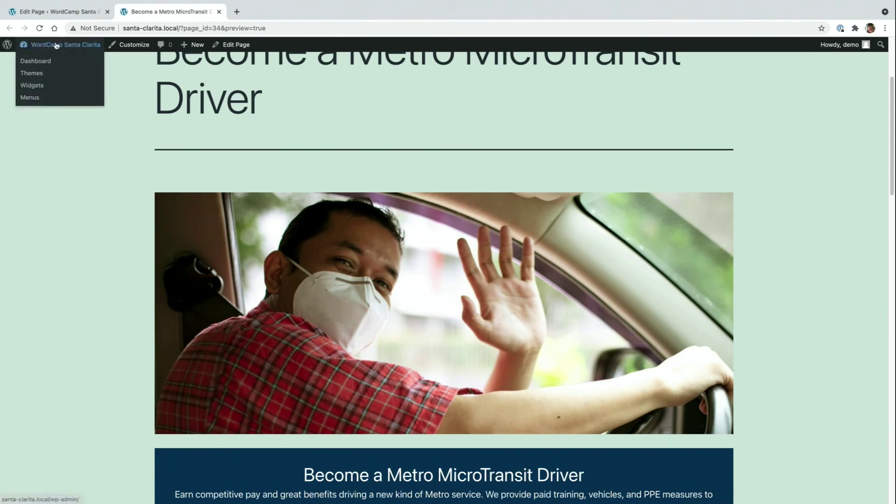
Return to the page editor and create a new custom template named "Landing Page" for the page.
{"action": "left_click", "coordinate": [54, 12]}
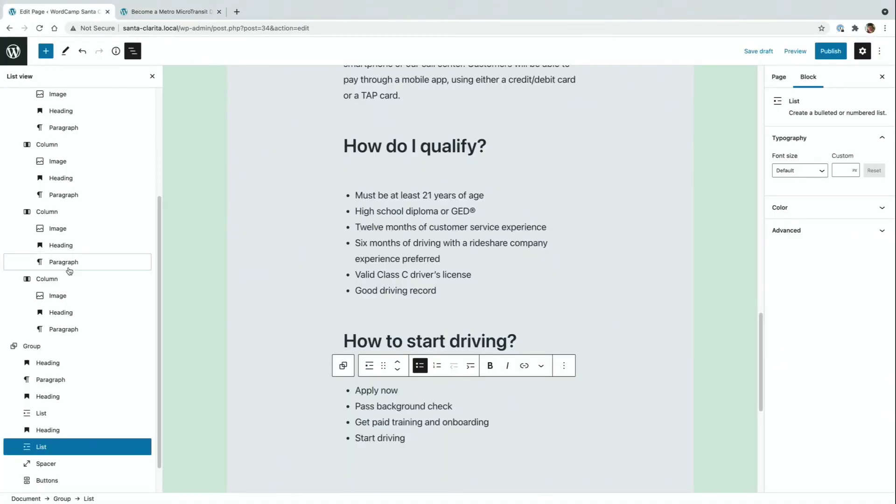
{"action": "scroll", "coordinate": [533, 132], "scroll_direction": "up", "scroll_amount": 20}
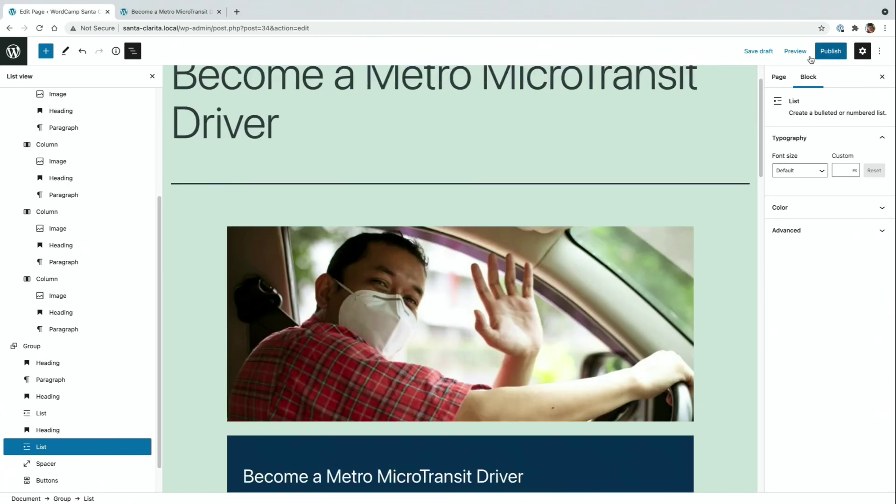
{"action": "left_click", "coordinate": [782, 74]}
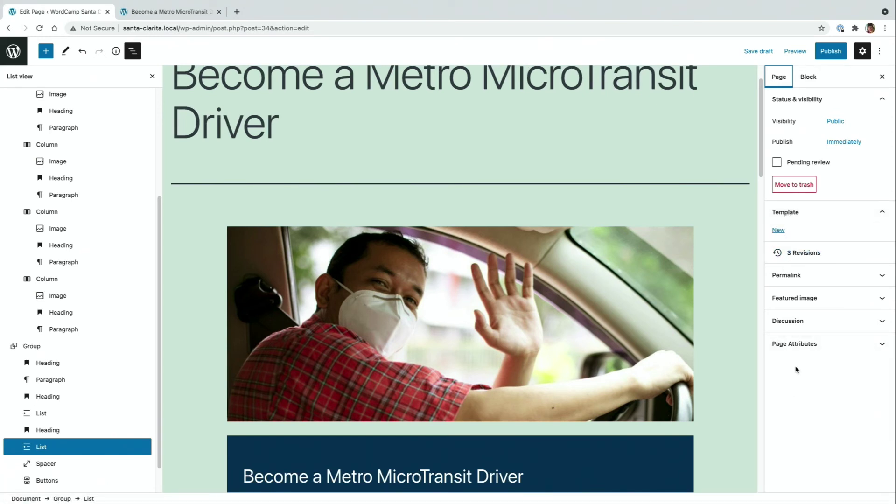
{"action": "left_click", "coordinate": [797, 345]}
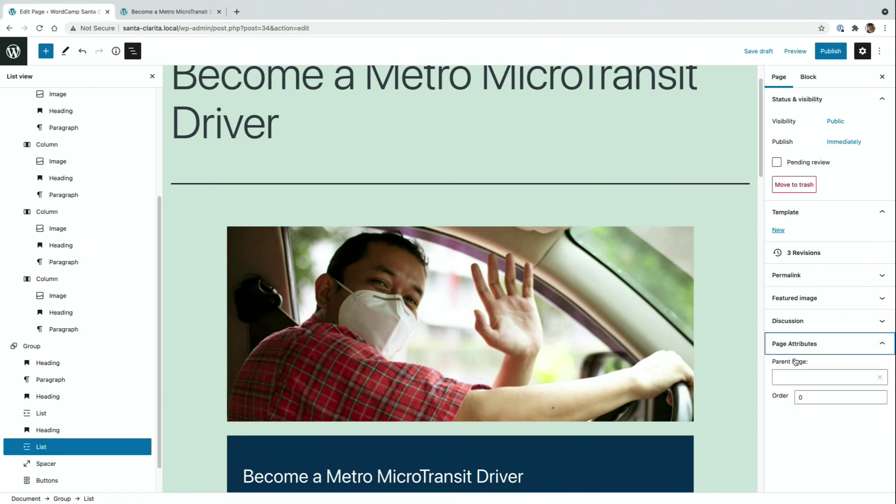
{"action": "left_click", "coordinate": [799, 345]}
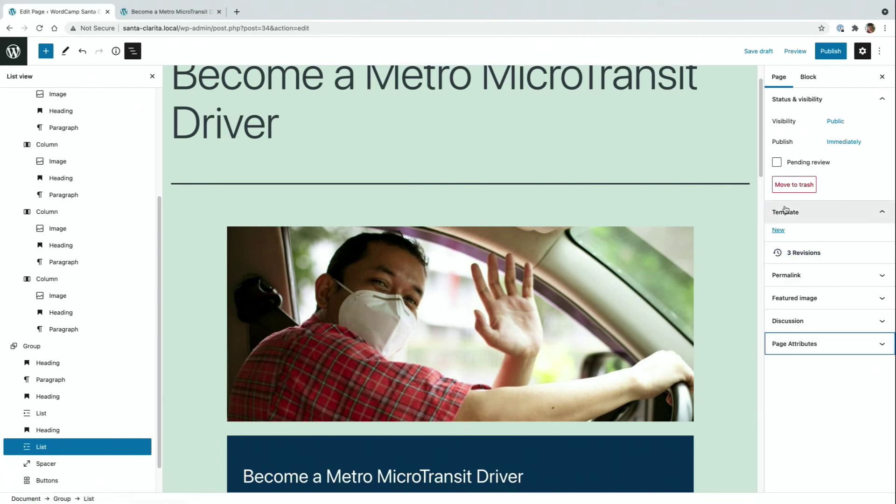
{"action": "left_click", "coordinate": [778, 231]}
{"action": "left_click", "coordinate": [418, 260]}
{"action": "type", "text": "L"}
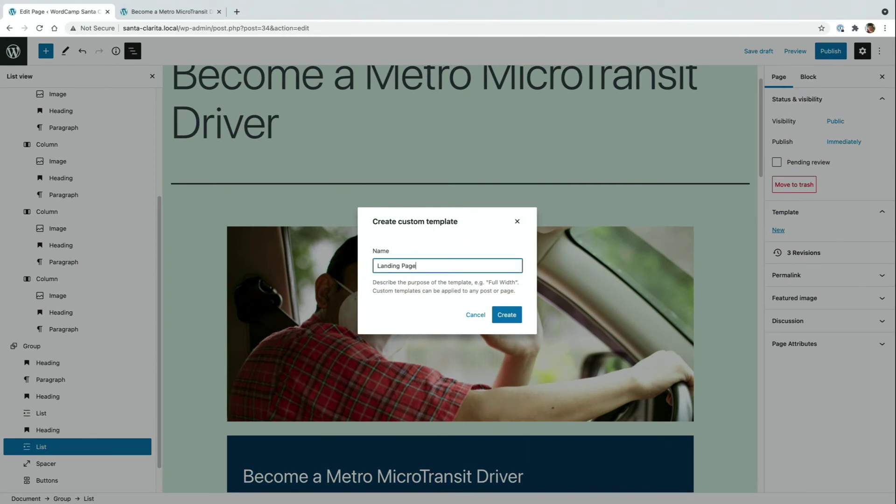
{"action": "type", "text": "anding Page"}
{"action": "left_click", "coordinate": [507, 315]}
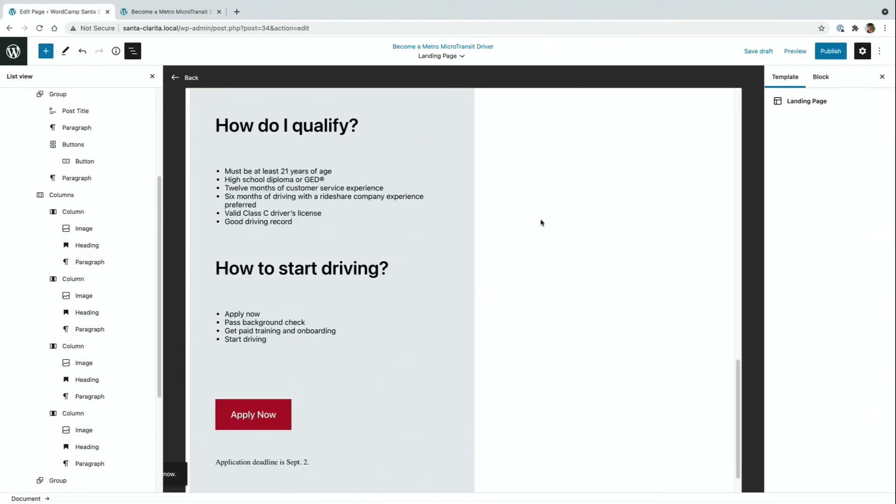
Remove the Group containing the Site Title and Site Tagline from the Landing Page template.
{"action": "scroll", "coordinate": [568, 197], "scroll_direction": "up", "scroll_amount": 15}
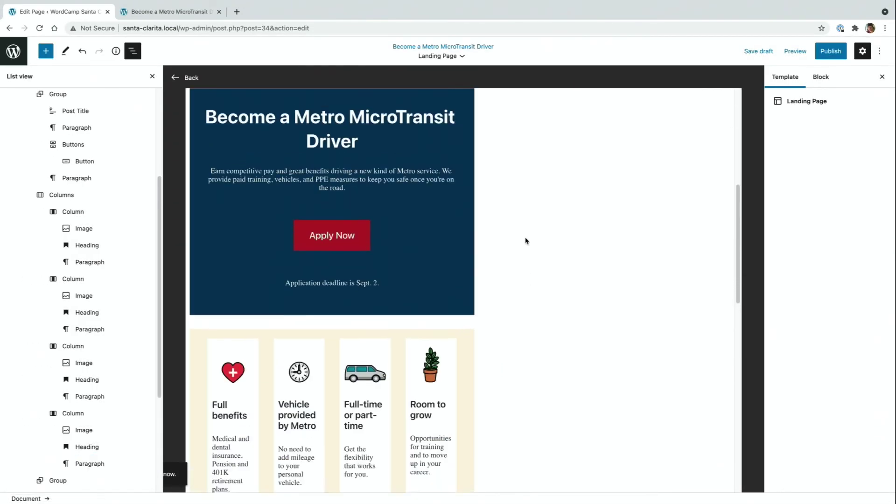
{"action": "scroll", "coordinate": [525, 241], "scroll_direction": "down", "scroll_amount": 5}
{"action": "scroll", "coordinate": [526, 241], "scroll_direction": "up", "scroll_amount": 4}
{"action": "scroll", "coordinate": [525, 241], "scroll_direction": "up", "scroll_amount": 1}
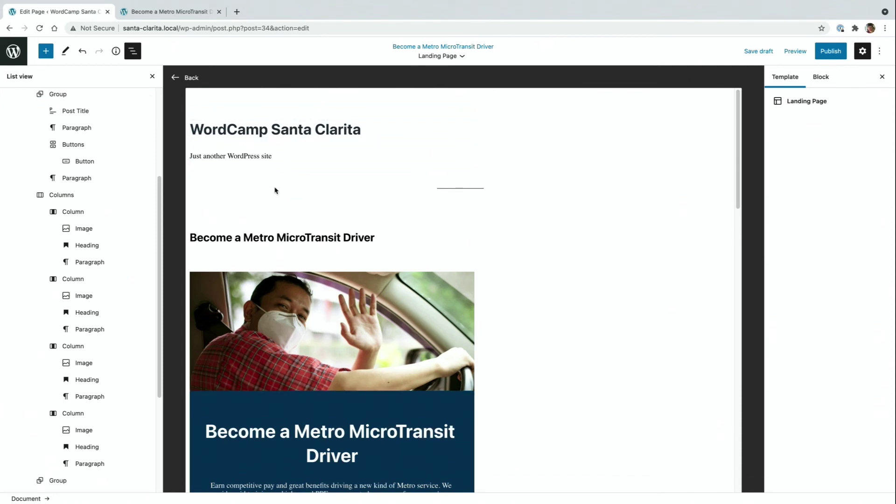
{"action": "scroll", "coordinate": [84, 112], "scroll_direction": "up", "scroll_amount": 2}
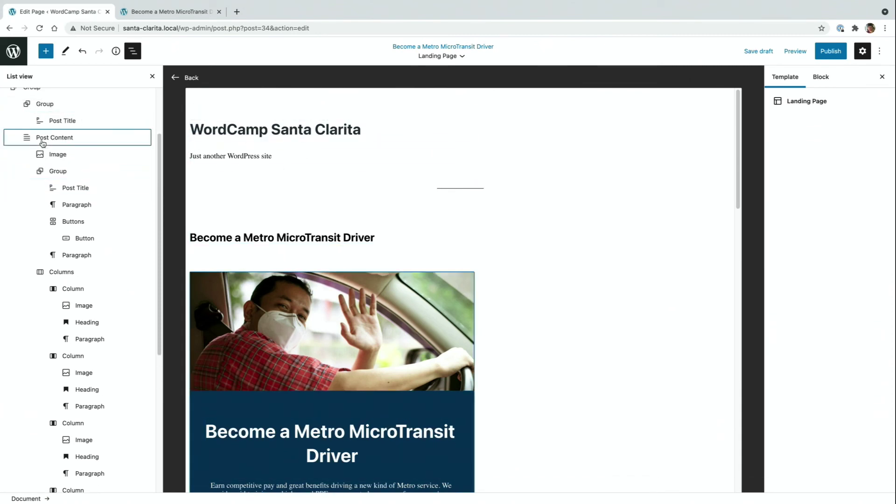
{"action": "scroll", "coordinate": [42, 144], "scroll_direction": "up", "scroll_amount": 2}
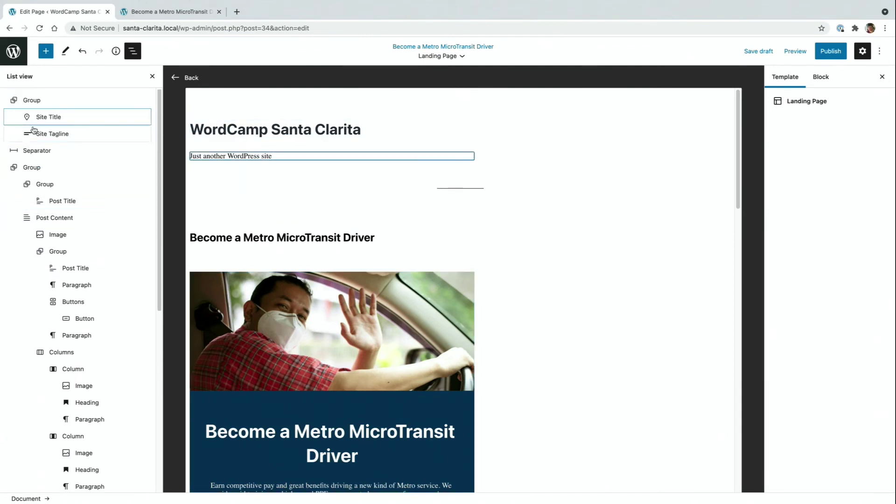
{"action": "left_click", "coordinate": [28, 102]}
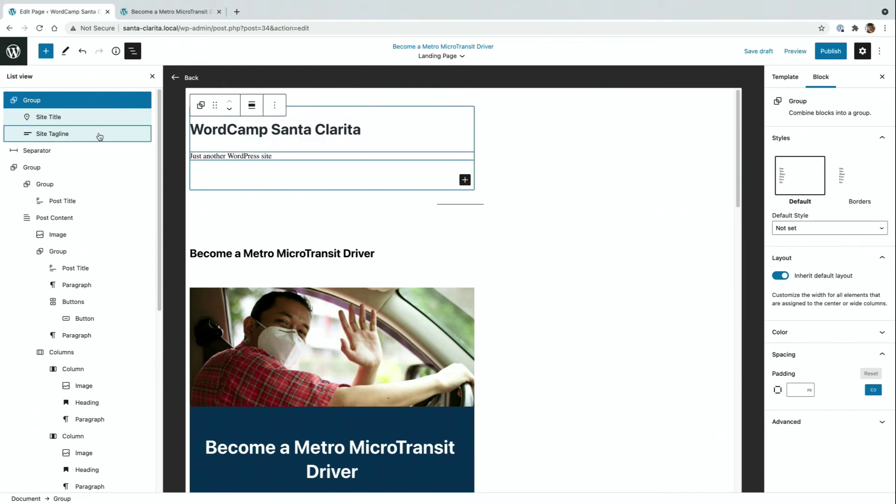
{"action": "left_click", "coordinate": [275, 105]}
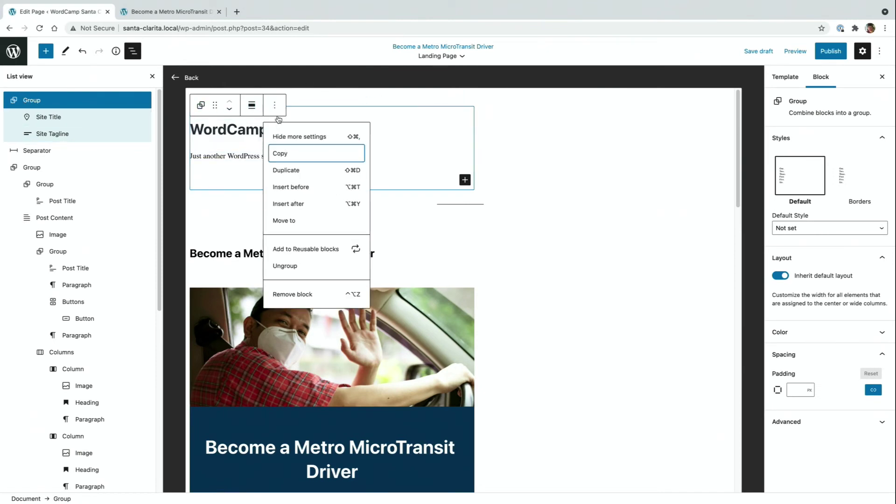
{"action": "left_click", "coordinate": [292, 293]}
Remove the Separator and the Group containing the upper Post Title from the Landing Page template.
{"action": "left_click", "coordinate": [34, 98]}
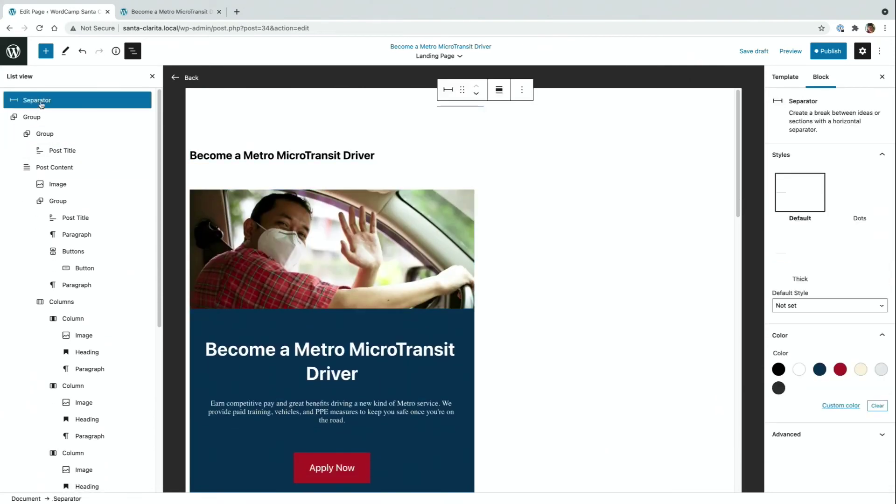
{"action": "left_click", "coordinate": [522, 87]}
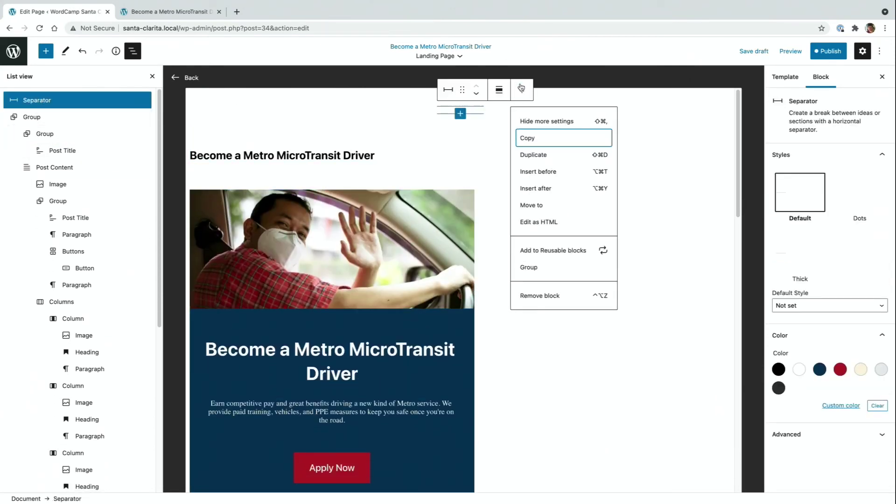
{"action": "left_click", "coordinate": [546, 299]}
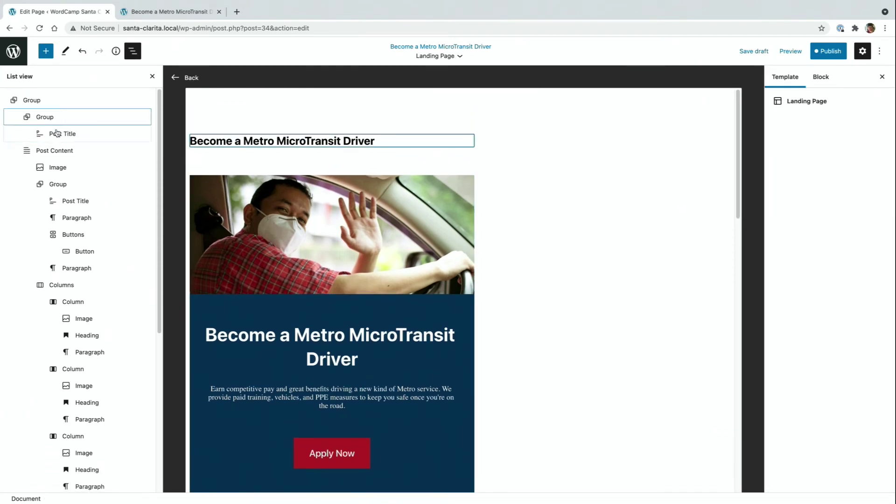
{"action": "left_click", "coordinate": [41, 118]}
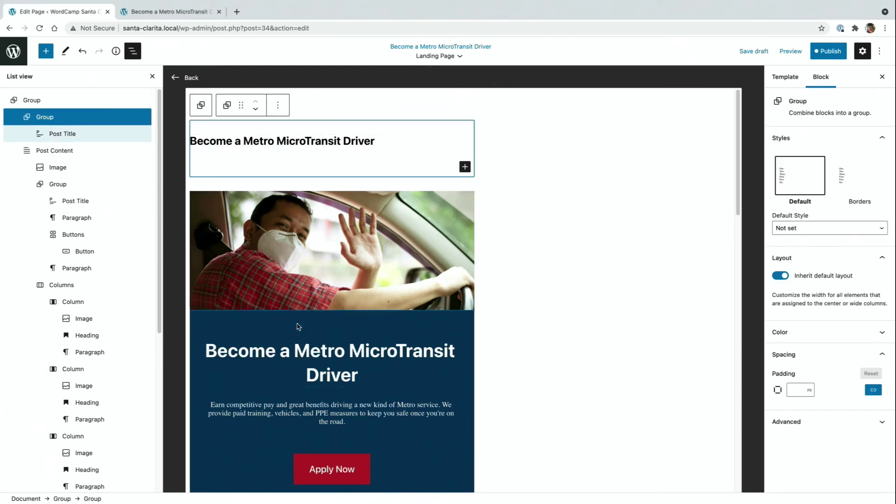
{"action": "left_click", "coordinate": [282, 105]}
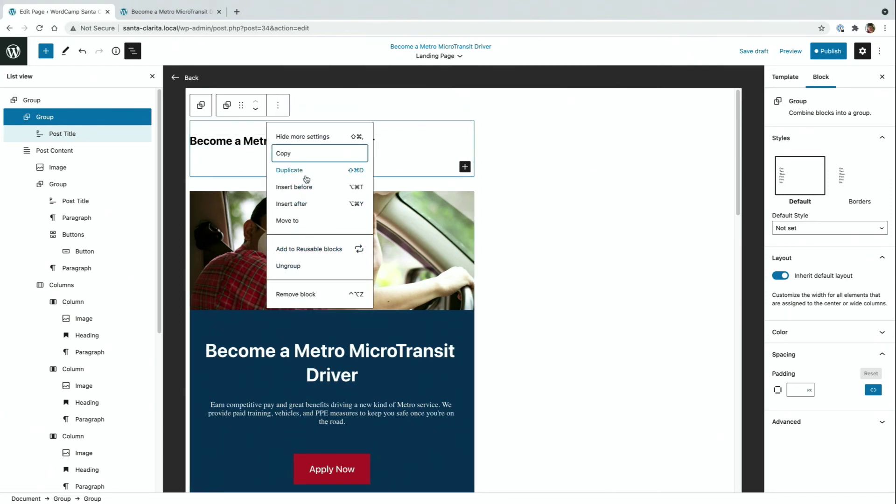
{"action": "left_click", "coordinate": [310, 295]}
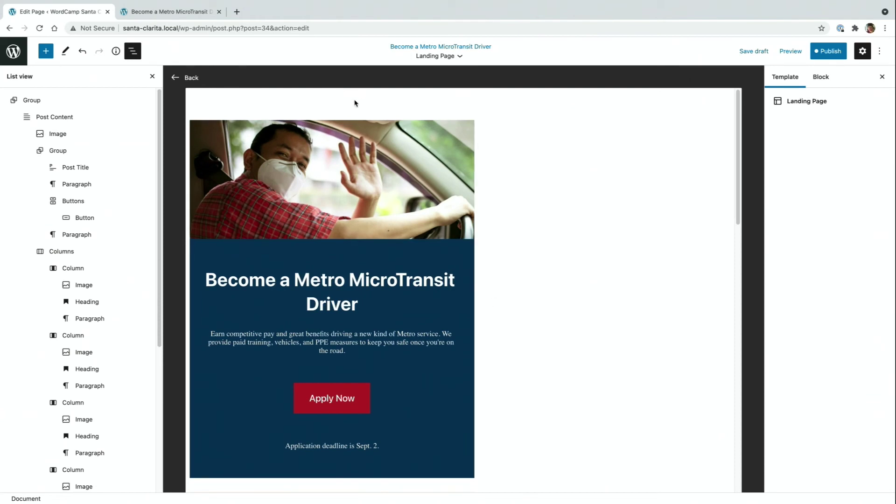
Set a solid dark gray background color on the outermost Group of the Landing Page template.
{"action": "scroll", "coordinate": [578, 223], "scroll_direction": "down", "scroll_amount": 20}
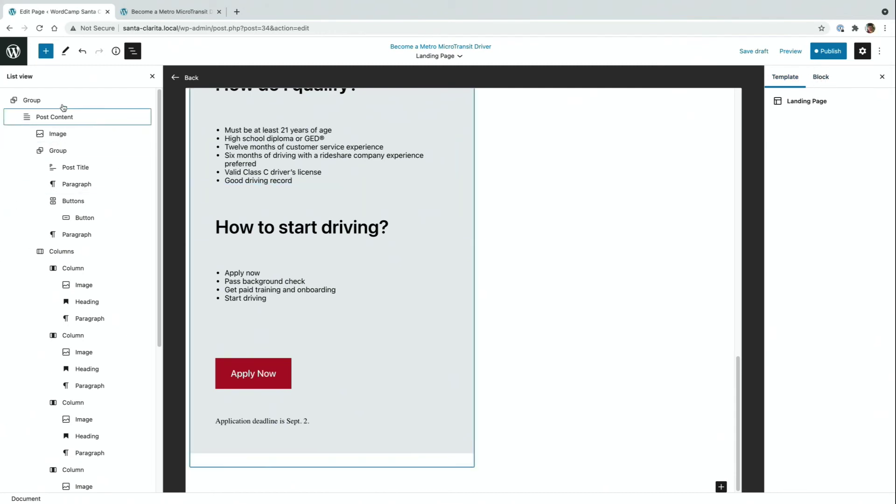
{"action": "left_click", "coordinate": [25, 101]}
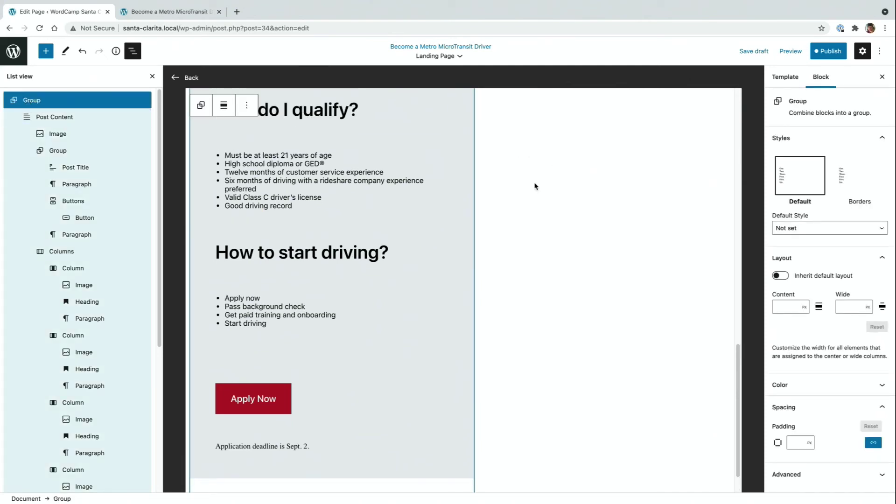
{"action": "scroll", "coordinate": [394, 266], "scroll_direction": "up", "scroll_amount": 15}
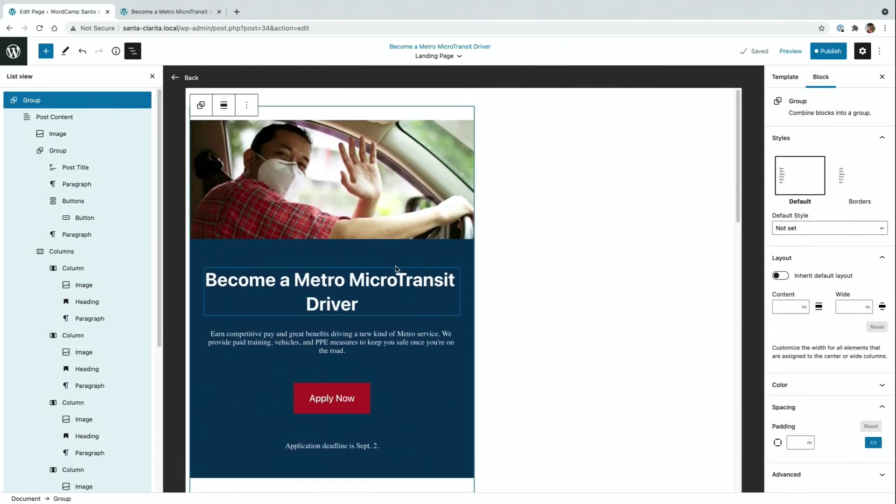
{"action": "left_click", "coordinate": [784, 387]}
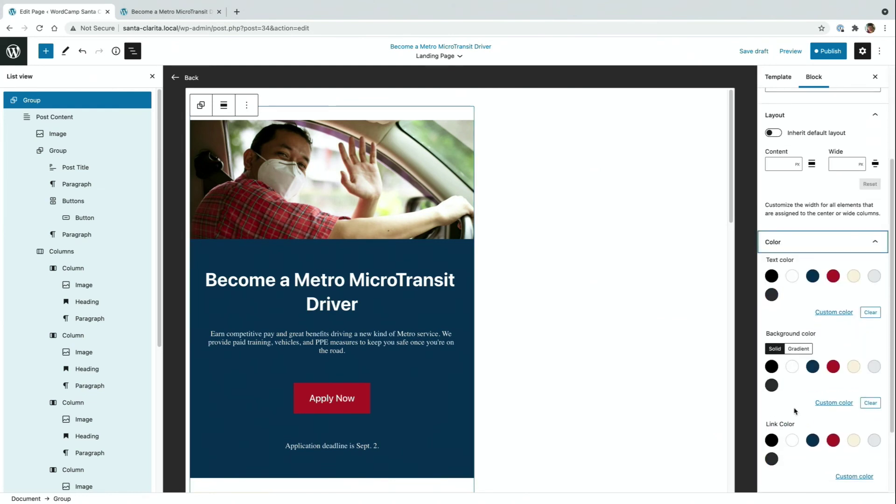
{"action": "left_click", "coordinate": [770, 387]}
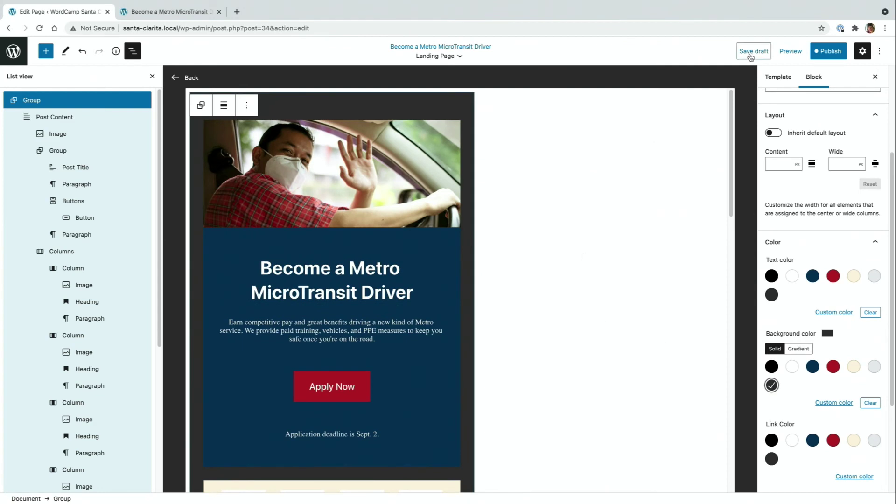
Save the changes to the Landing Page template only, excluding the page itself from the save.
{"action": "left_click", "coordinate": [828, 52]}
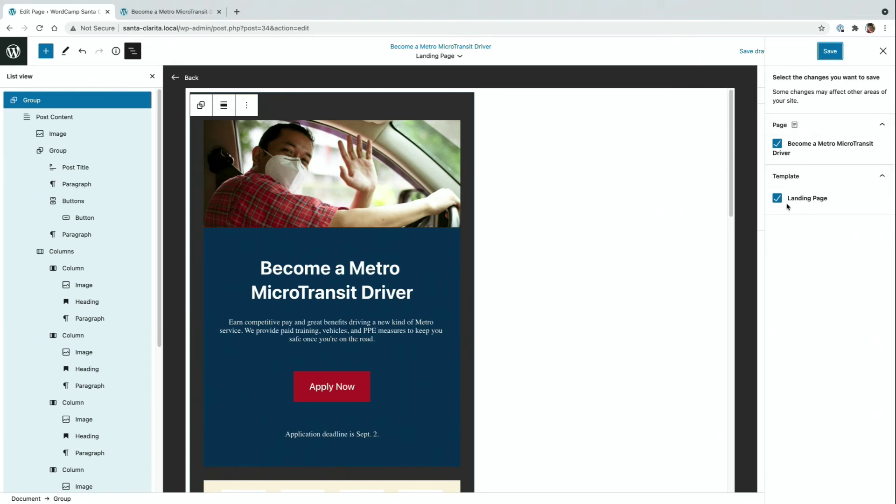
{"action": "left_click", "coordinate": [777, 143]}
{"action": "left_click", "coordinate": [829, 53]}
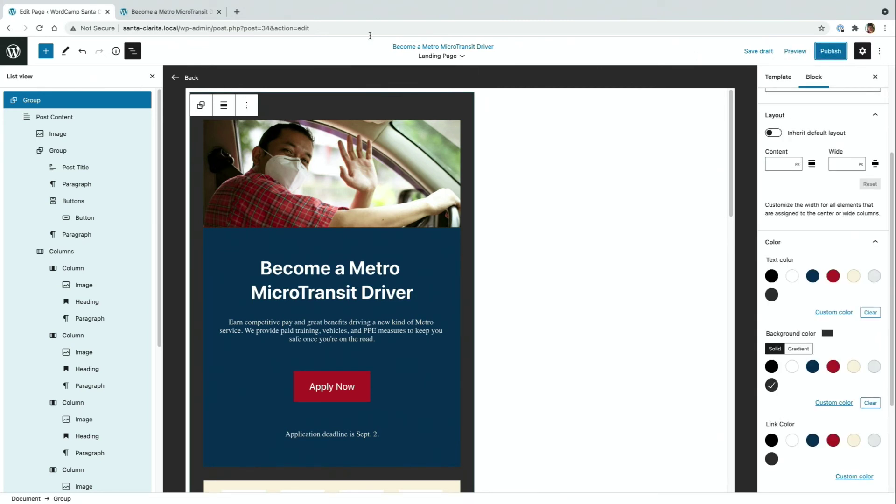
Return from the template to the page editor and save the page draft.
{"action": "left_click", "coordinate": [175, 78]}
{"action": "scroll", "coordinate": [311, 104], "scroll_direction": "down", "scroll_amount": 12}
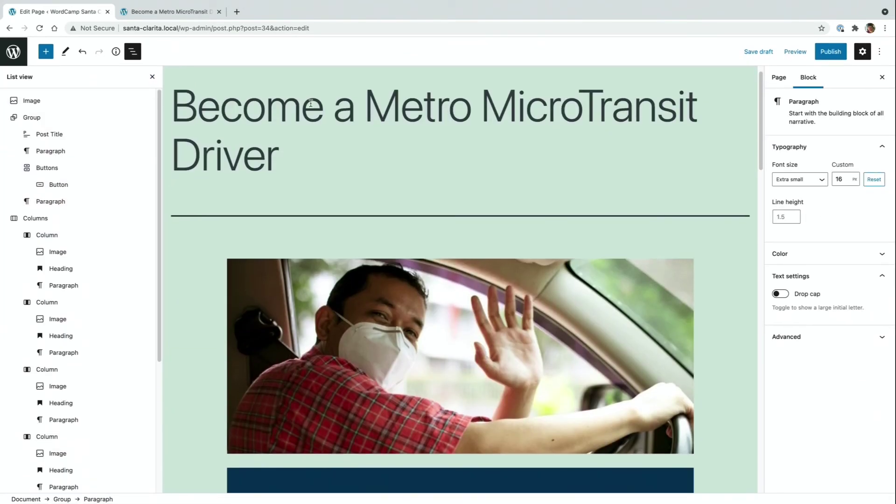
{"action": "scroll", "coordinate": [311, 106], "scroll_direction": "down", "scroll_amount": 5}
{"action": "scroll", "coordinate": [311, 104], "scroll_direction": "up", "scroll_amount": 15}
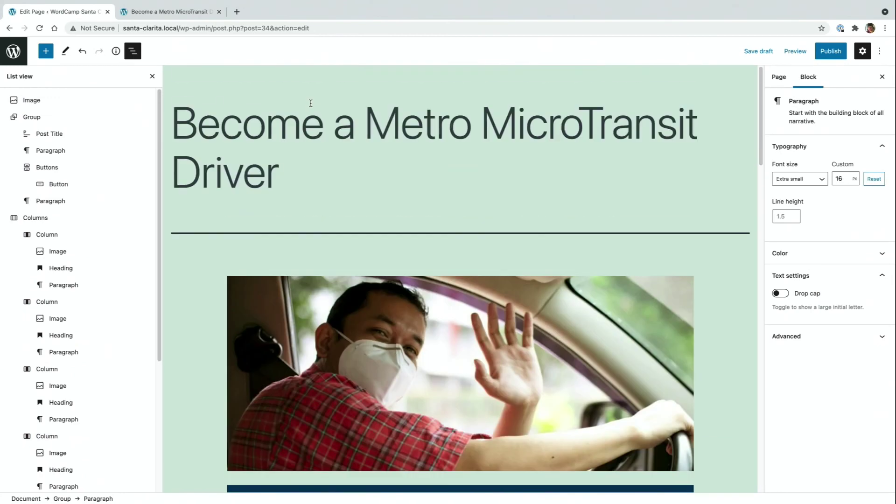
{"action": "left_click", "coordinate": [759, 51]}
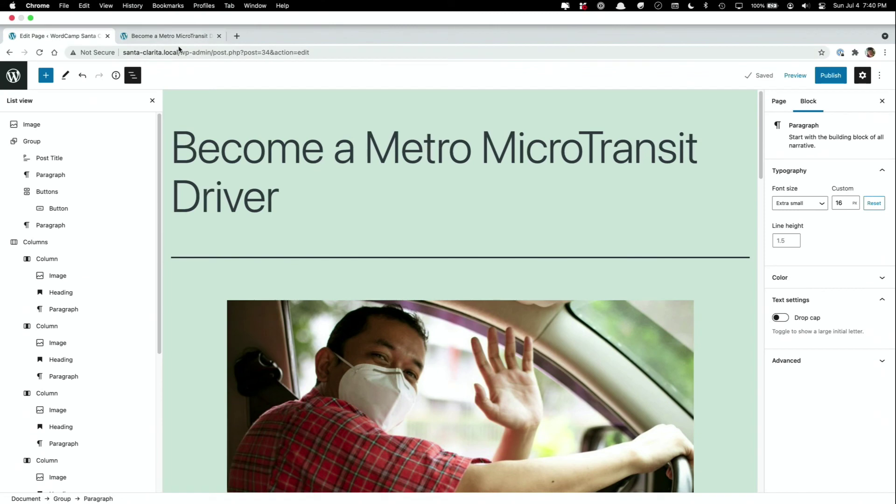
Reload the page preview and review how the Landing Page template displays the header area, background and sections.
{"action": "left_click", "coordinate": [182, 13]}
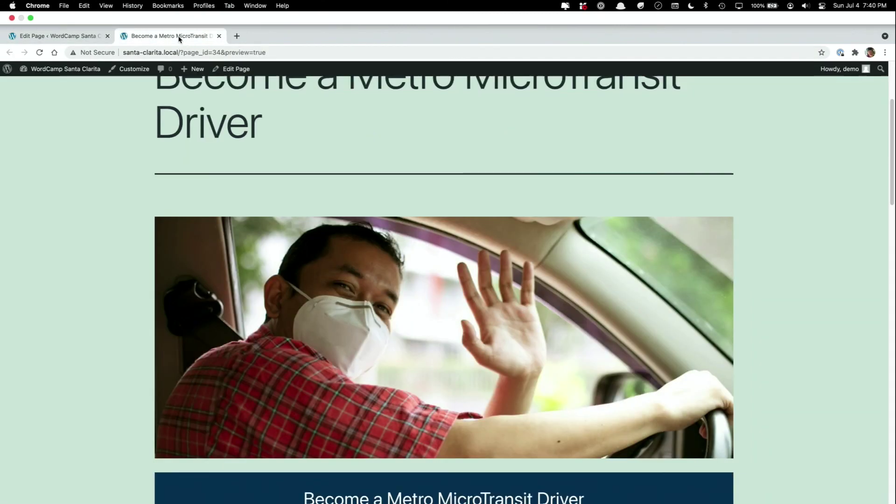
{"action": "left_click", "coordinate": [39, 52]}
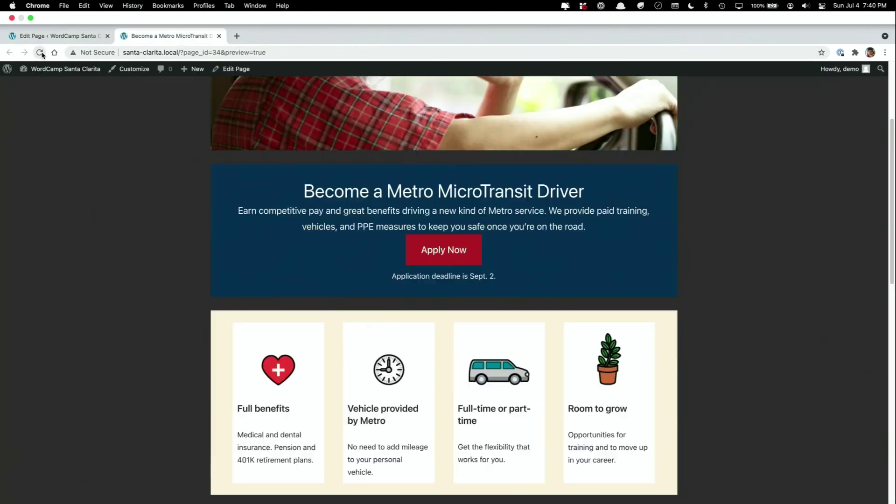
{"action": "scroll", "coordinate": [86, 203], "scroll_direction": "up", "scroll_amount": 5}
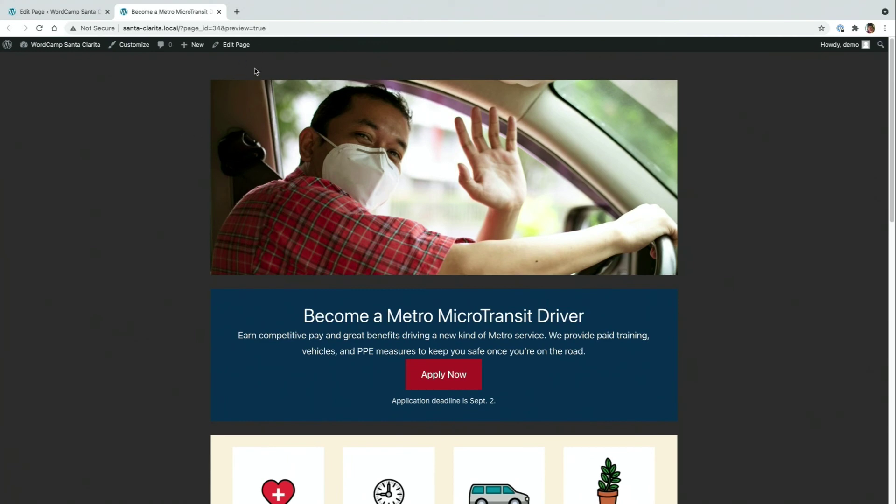
{"action": "scroll", "coordinate": [125, 242], "scroll_direction": "down", "scroll_amount": 15}
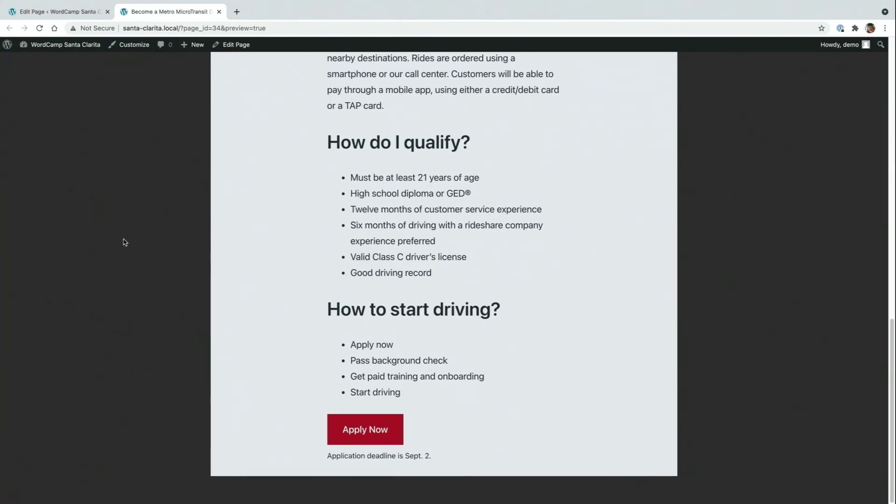
{"action": "scroll", "coordinate": [125, 241], "scroll_direction": "up", "scroll_amount": 11}
{"action": "scroll", "coordinate": [126, 242], "scroll_direction": "up", "scroll_amount": 4}
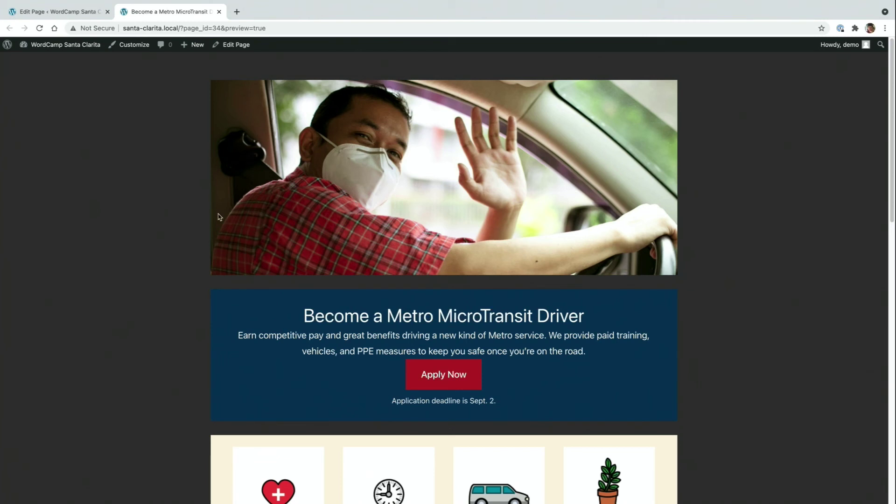
Open the site's Additional CSS and uncomment the rule setting the landing page blocks' top and bottom margins to 0.
{"action": "left_click", "coordinate": [138, 51]}
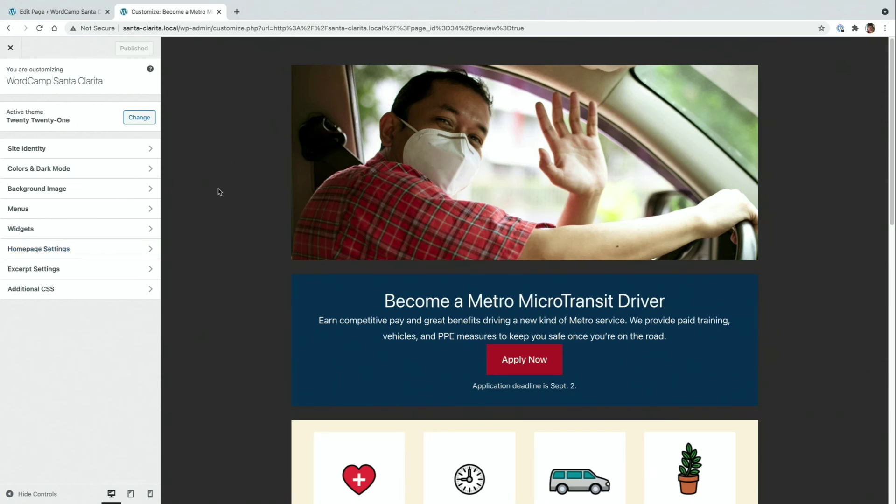
{"action": "left_click", "coordinate": [34, 293]}
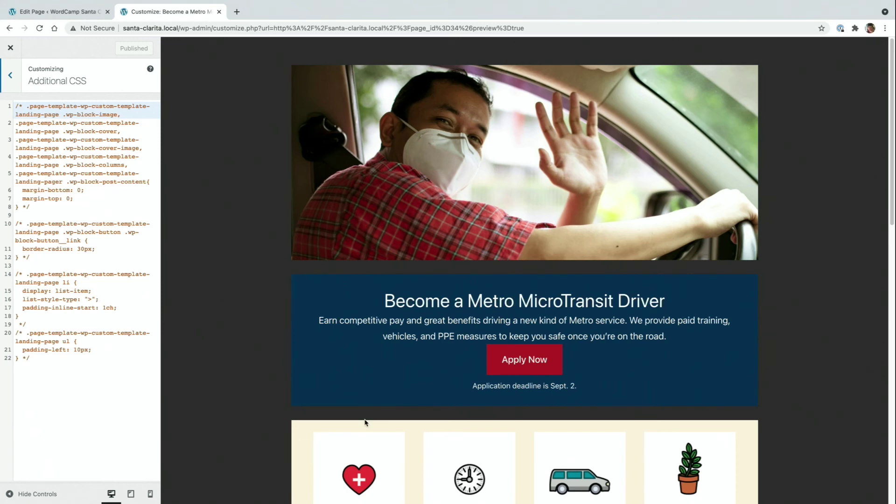
{"action": "scroll", "coordinate": [365, 423], "scroll_direction": "down", "scroll_amount": 10}
{"action": "scroll", "coordinate": [365, 422], "scroll_direction": "up", "scroll_amount": 10}
{"action": "left_click_drag", "start_coordinate": [39, 207], "coordinate": [16, 105]}
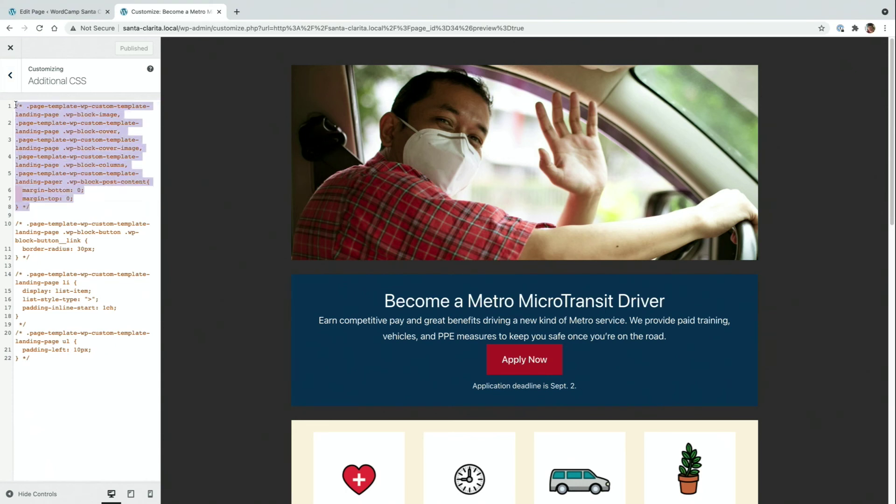
{"action": "key", "text": "ctrl+slash"}
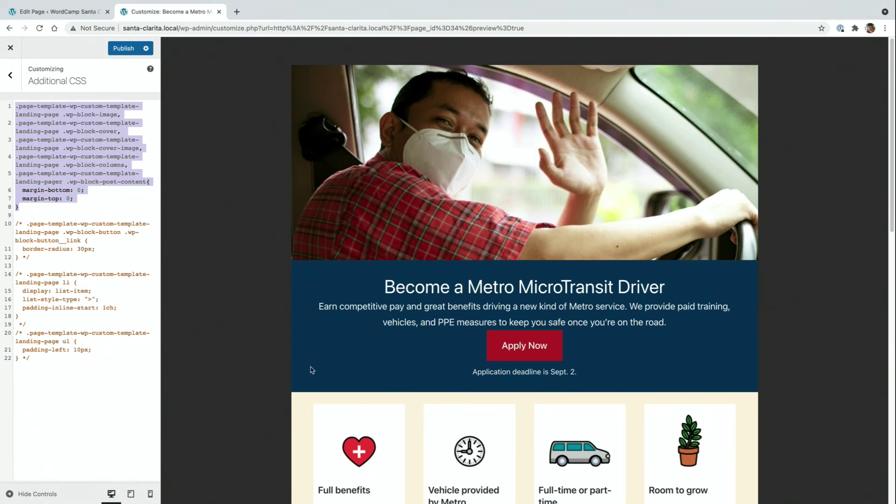
Uncomment the CSS rule that gives the landing page's button links a border-radius of 30px.
{"action": "left_click_drag", "start_coordinate": [50, 258], "coordinate": [1, 227]}
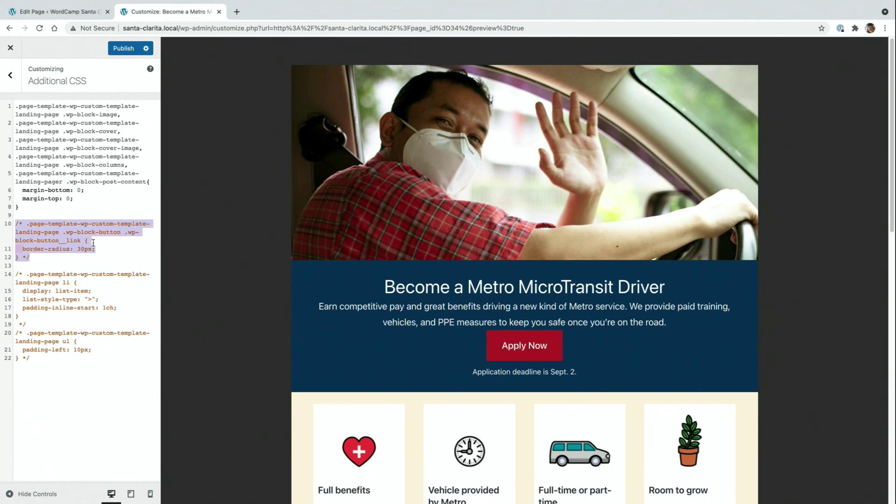
{"action": "left_click", "coordinate": [72, 258]}
{"action": "left_click_drag", "start_coordinate": [72, 258], "coordinate": [10, 226]}
{"action": "key", "text": "ctrl+slash"}
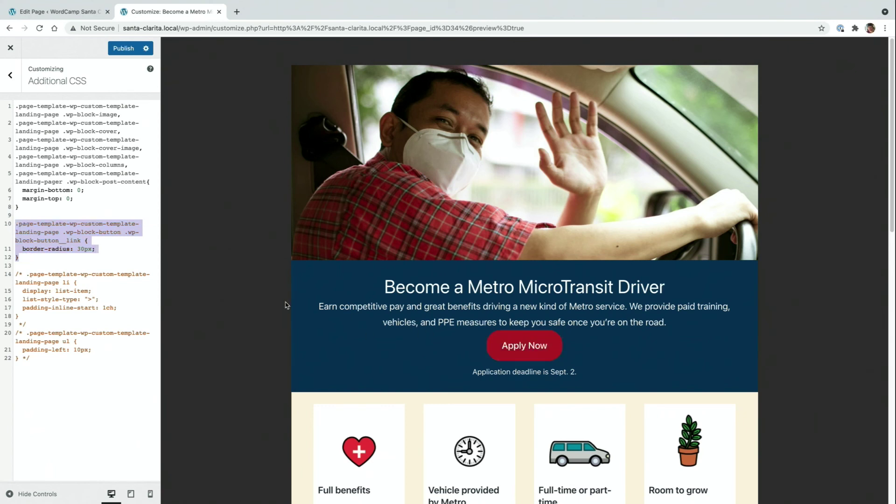
Uncomment the landing page li rule that sets list-style-type to ">" and padding-inline-start to 1ch.
{"action": "scroll", "coordinate": [376, 318], "scroll_direction": "down", "scroll_amount": 12}
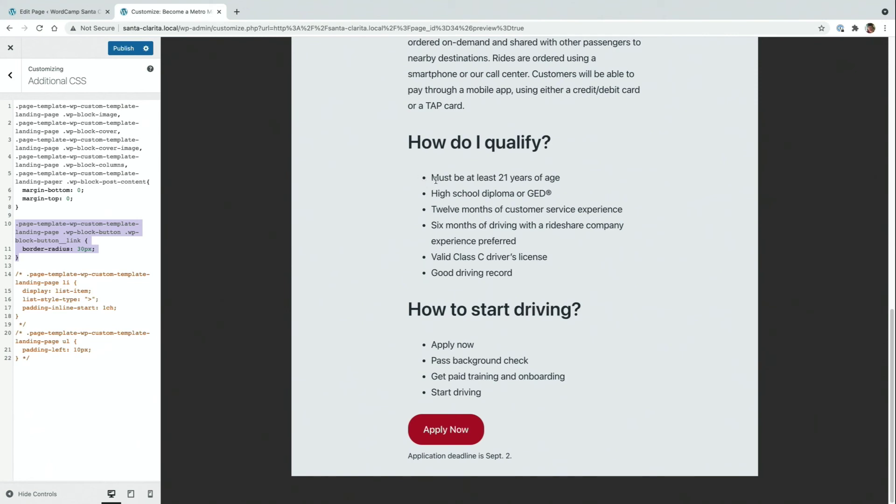
{"action": "left_click", "coordinate": [58, 363]}
{"action": "left_click_drag", "start_coordinate": [57, 363], "coordinate": [14, 269]}
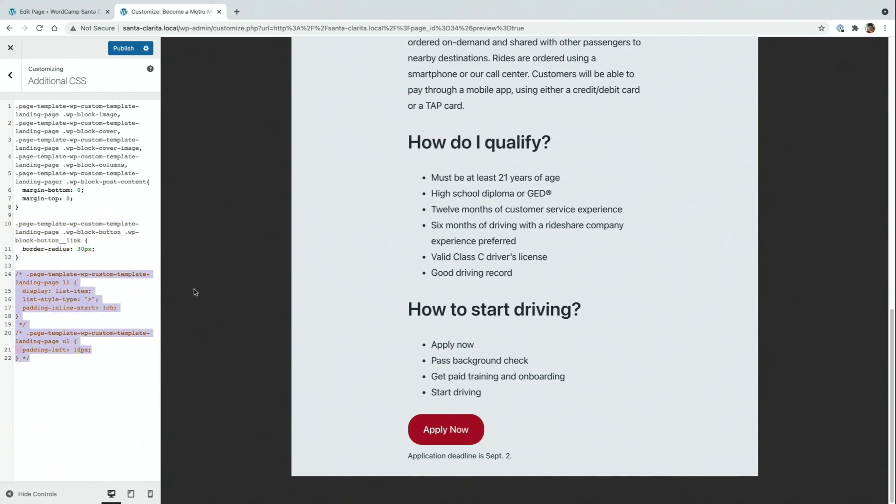
{"action": "left_click", "coordinate": [34, 325]}
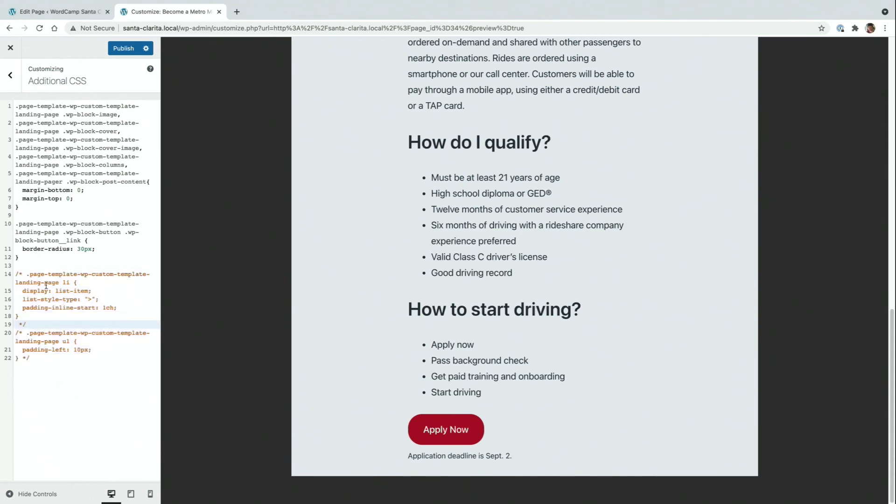
{"action": "left_click_drag", "start_coordinate": [37, 322], "coordinate": [3, 276]}
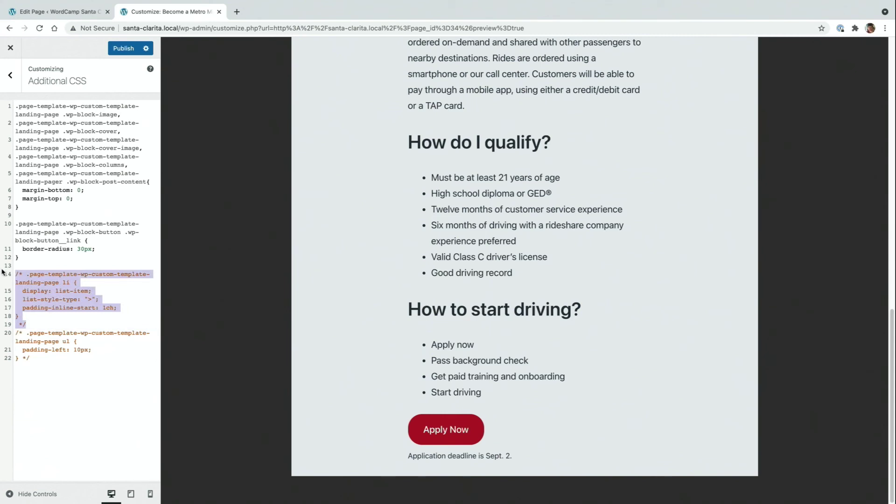
{"action": "key", "text": "super+slash"}
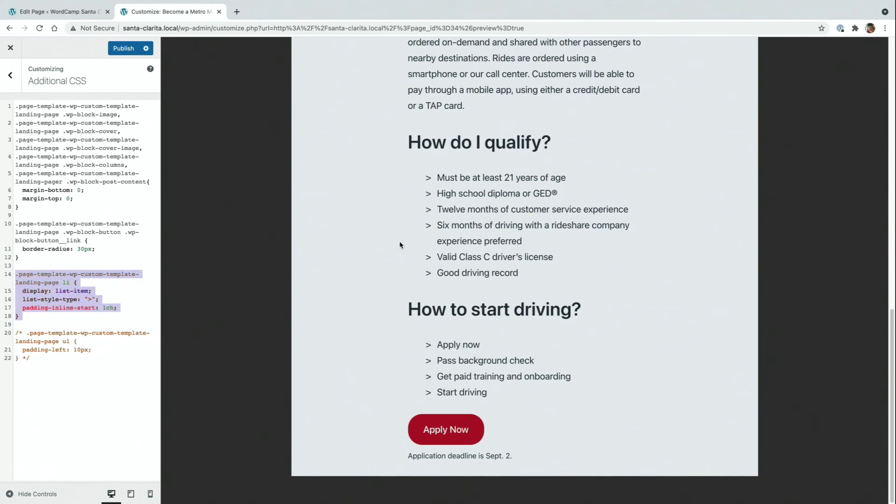
Uncomment the landing page ul rule with padding-left 10px, then publish the CSS and close the customizer.
{"action": "left_click", "coordinate": [41, 356]}
{"action": "left_click_drag", "start_coordinate": [40, 358], "coordinate": [9, 336]}
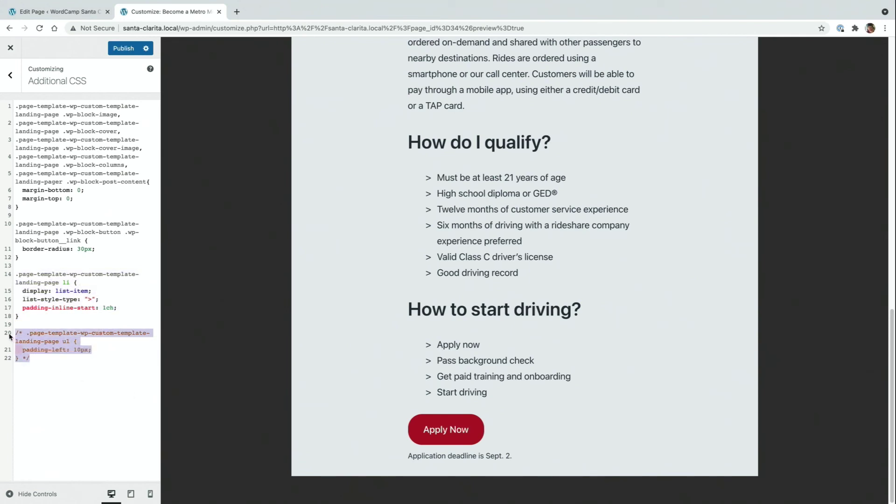
{"action": "key", "text": "ctrl+slash"}
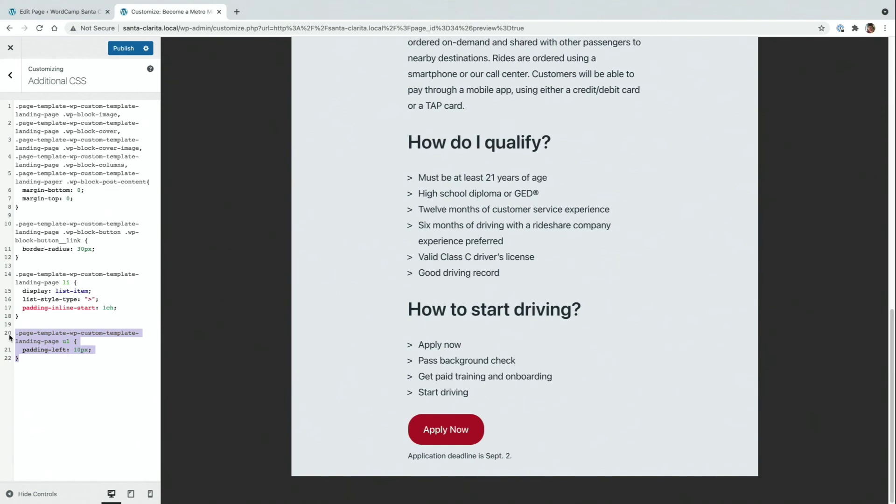
{"action": "left_click", "coordinate": [122, 48]}
{"action": "left_click", "coordinate": [10, 48]}
Review the section spacing, button shape and list markers throughout the landing page preview.
{"action": "scroll", "coordinate": [336, 254], "scroll_direction": "down", "scroll_amount": 13}
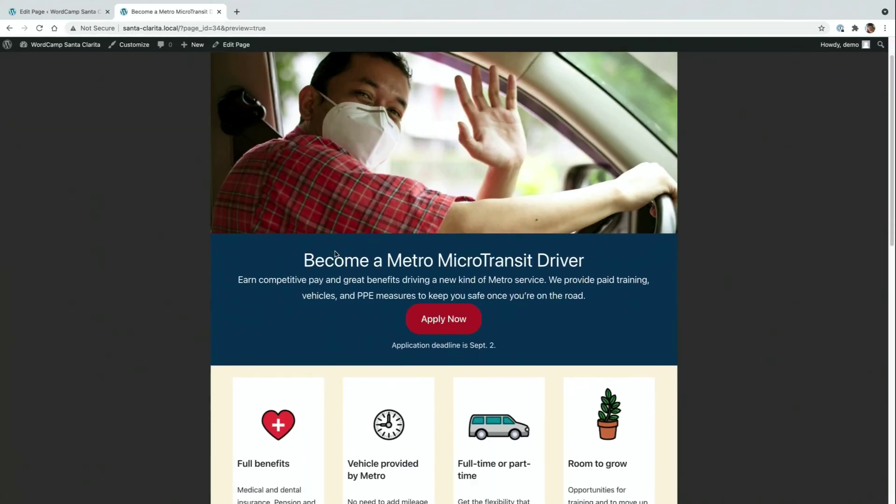
{"action": "scroll", "coordinate": [335, 253], "scroll_direction": "up", "scroll_amount": 13}
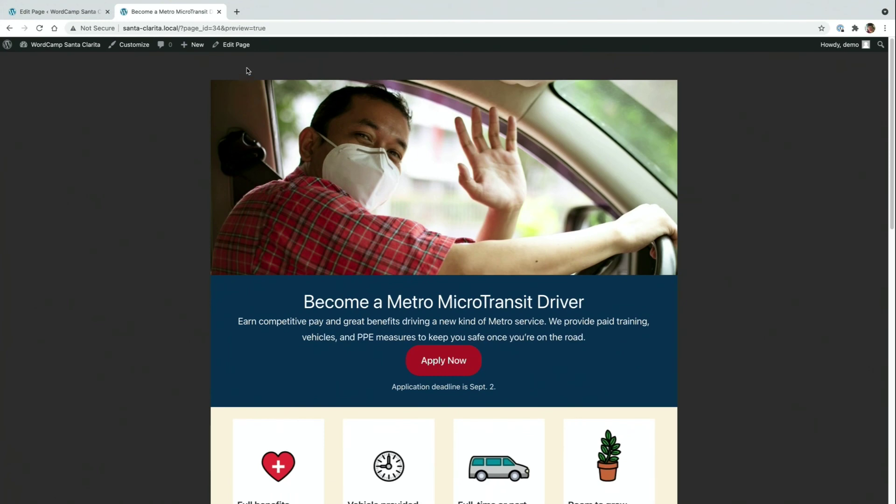
{"action": "scroll", "coordinate": [205, 237], "scroll_direction": "down", "scroll_amount": 13}
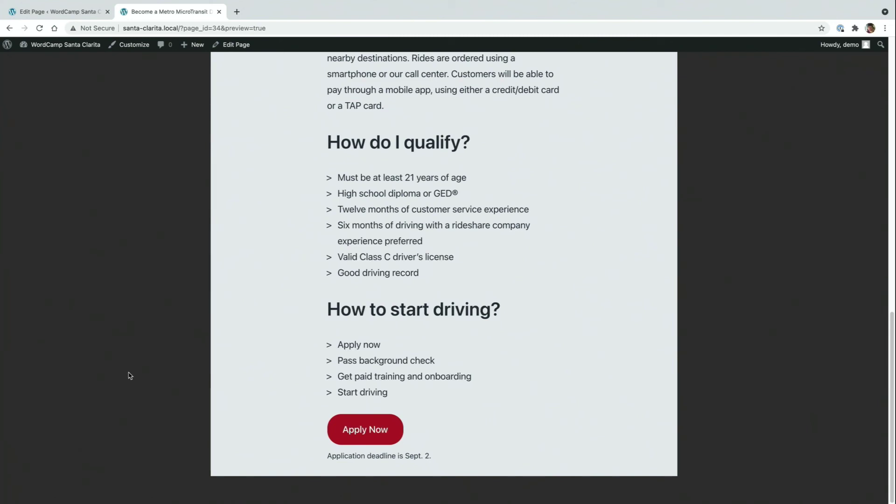
{"action": "scroll", "coordinate": [151, 326], "scroll_direction": "up", "scroll_amount": 15}
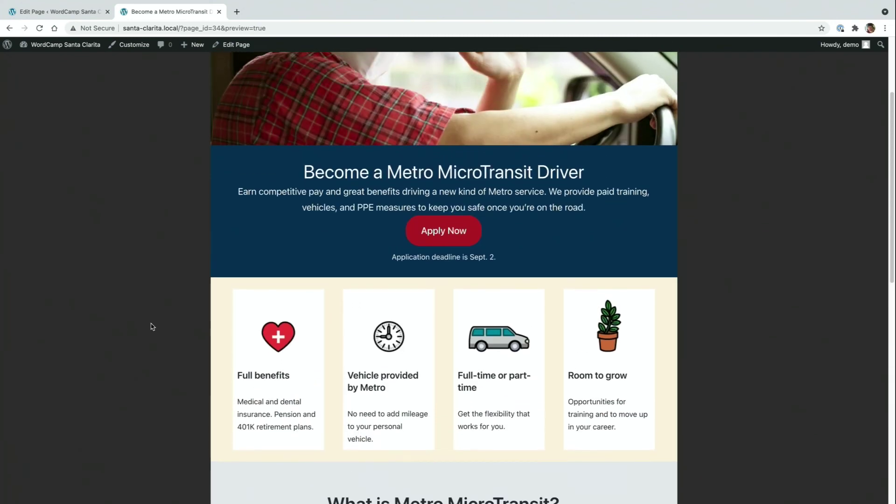
{"action": "scroll", "coordinate": [150, 326], "scroll_direction": "up", "scroll_amount": 1}
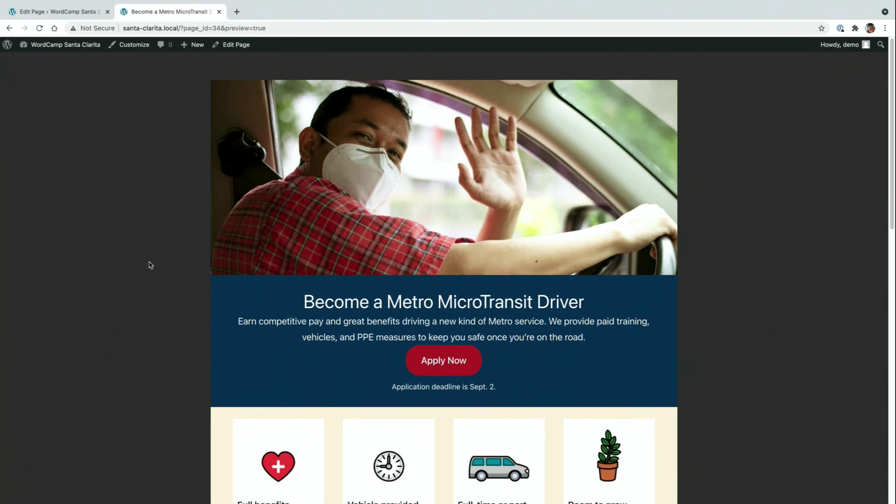
{"action": "scroll", "coordinate": [260, 255], "scroll_direction": "down", "scroll_amount": 1}
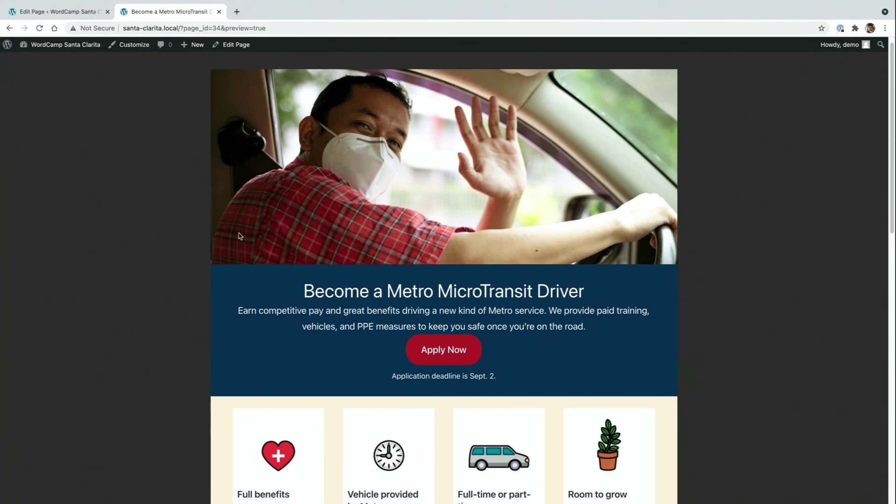